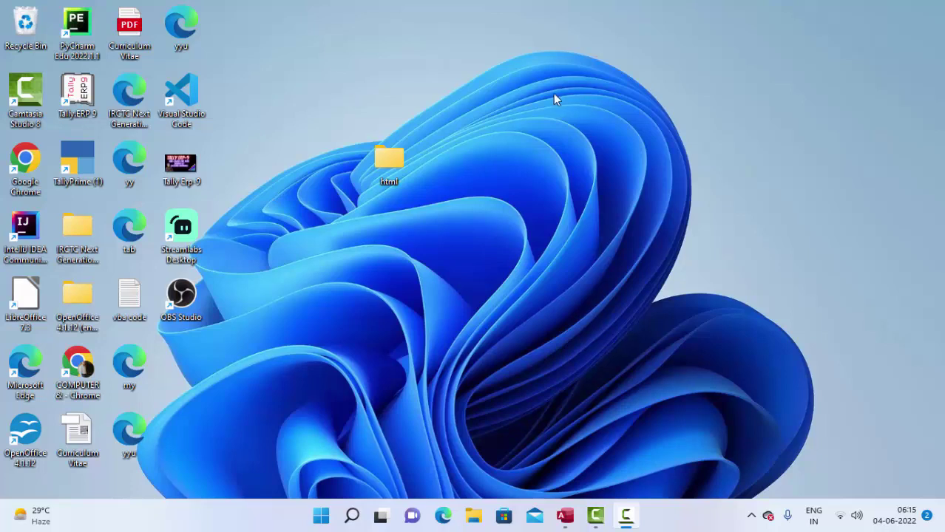
Step: Refresh the desktop twice from its context menu
right_click(558, 90)
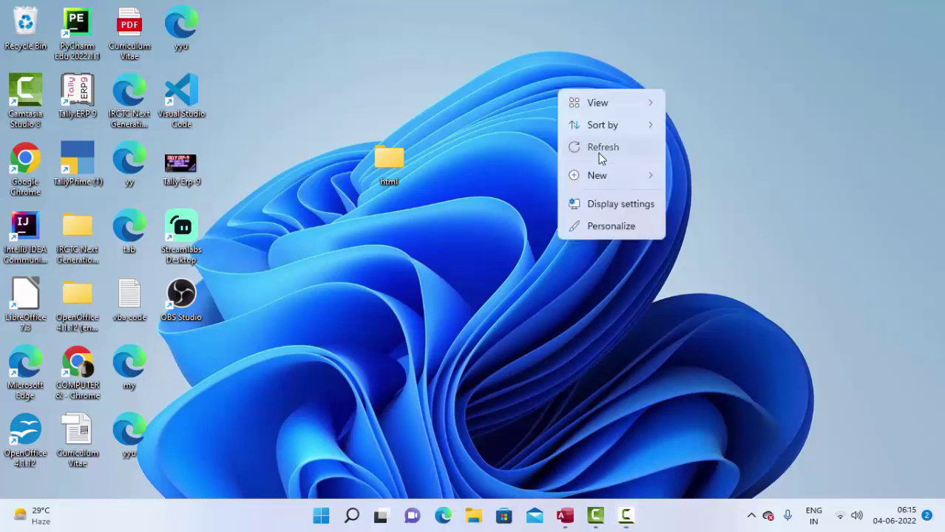
click(601, 155)
right_click(573, 85)
click(615, 145)
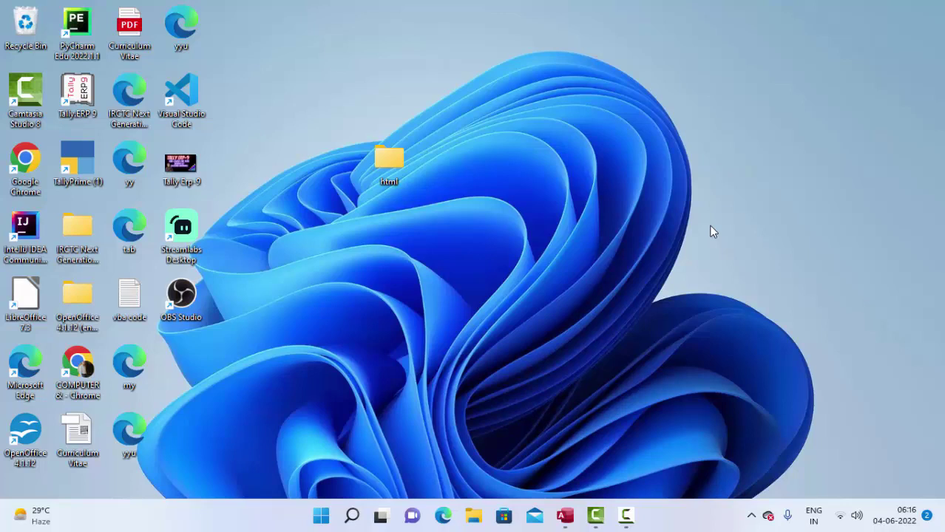
Step: Launch Access and create the blank database Database13
click(564, 516)
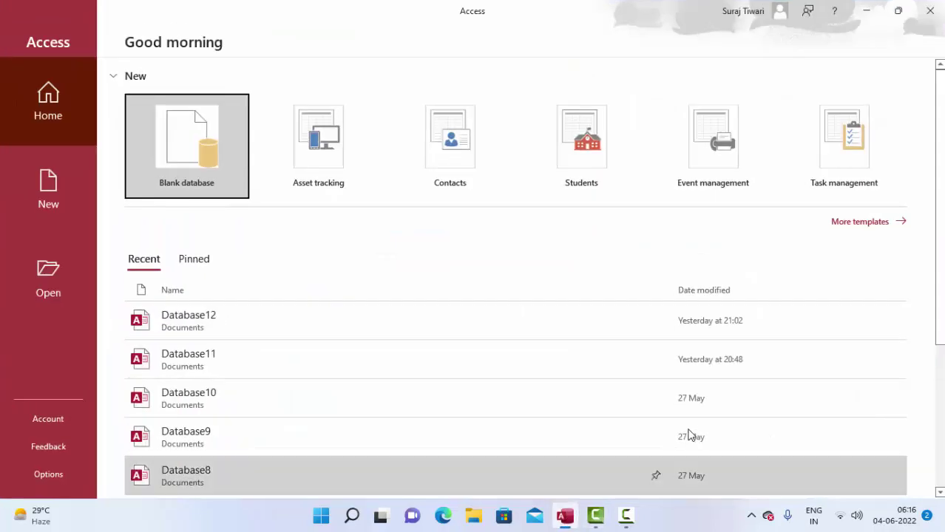
click(194, 150)
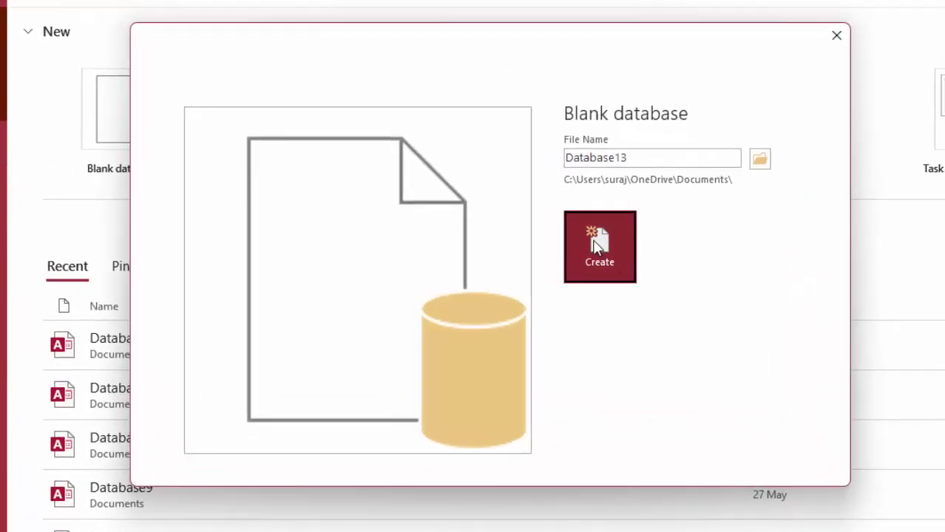
click(599, 248)
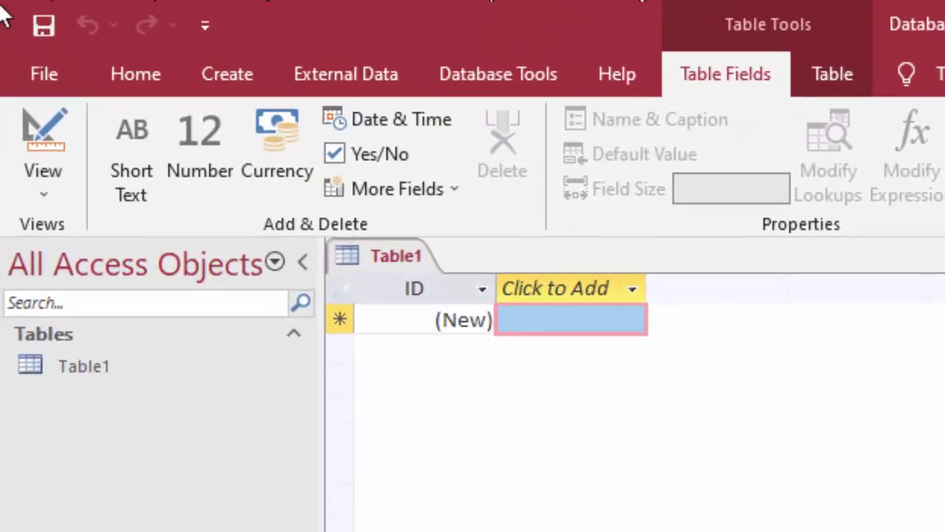
Step: Switch Table1 to Design View, saving it under the name ProductT
click(49, 185)
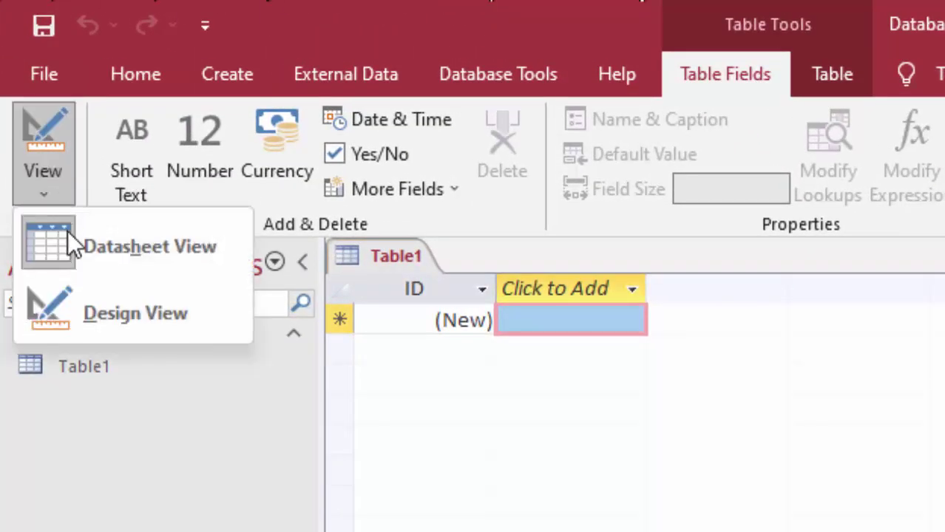
click(99, 305)
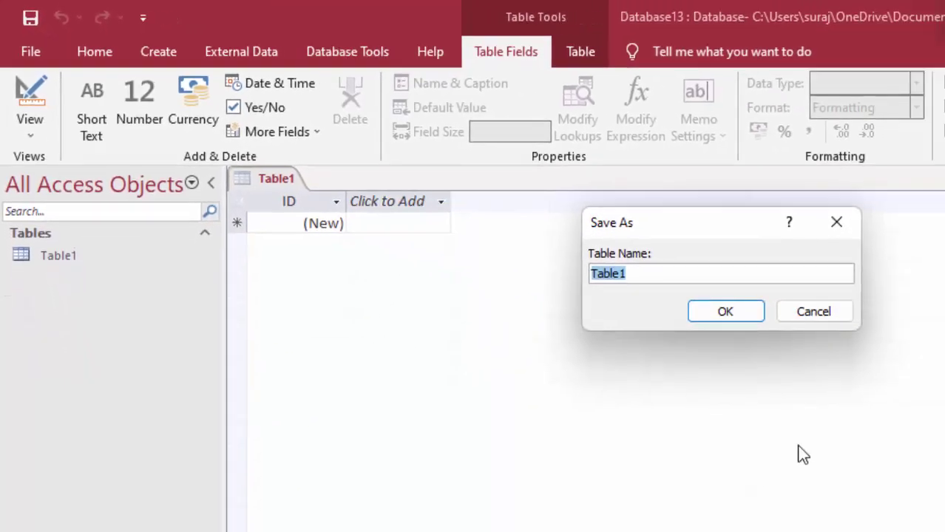
key(BackSpace)
text(Pro)
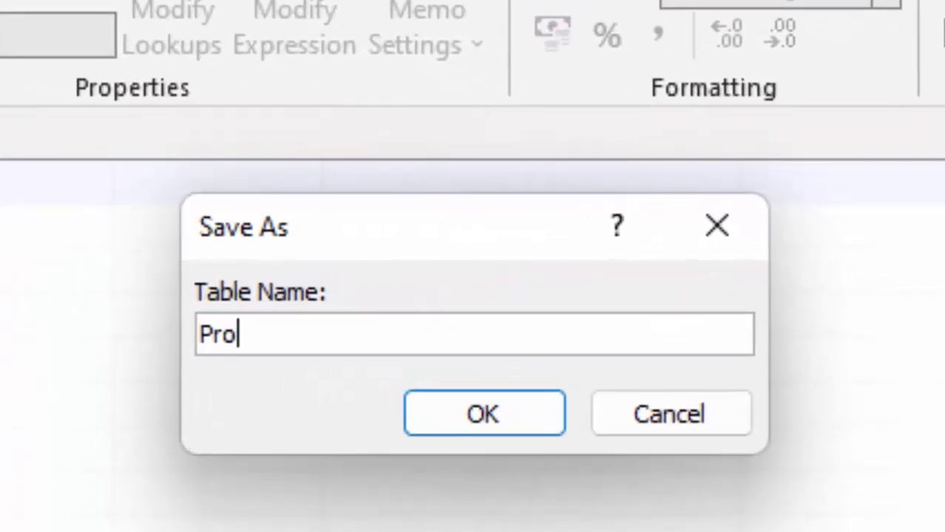
text(duct)
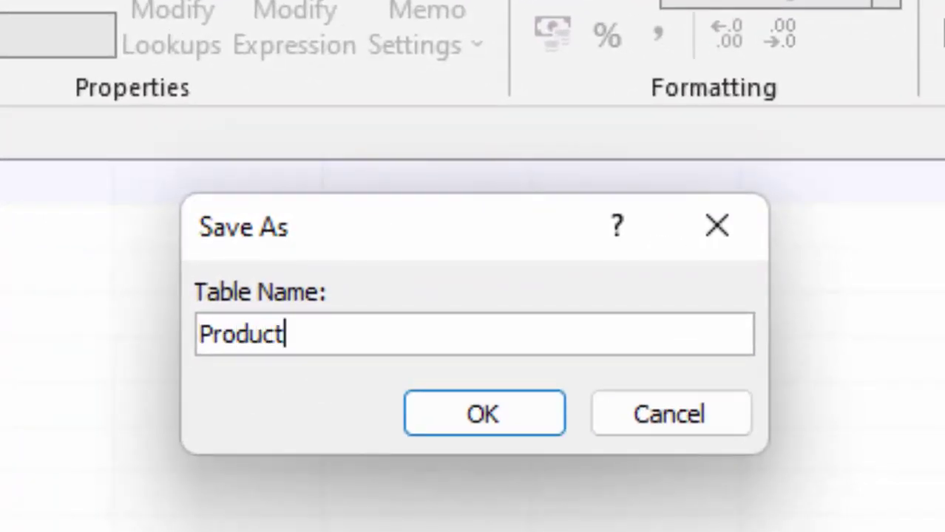
text(T)
key(Return)
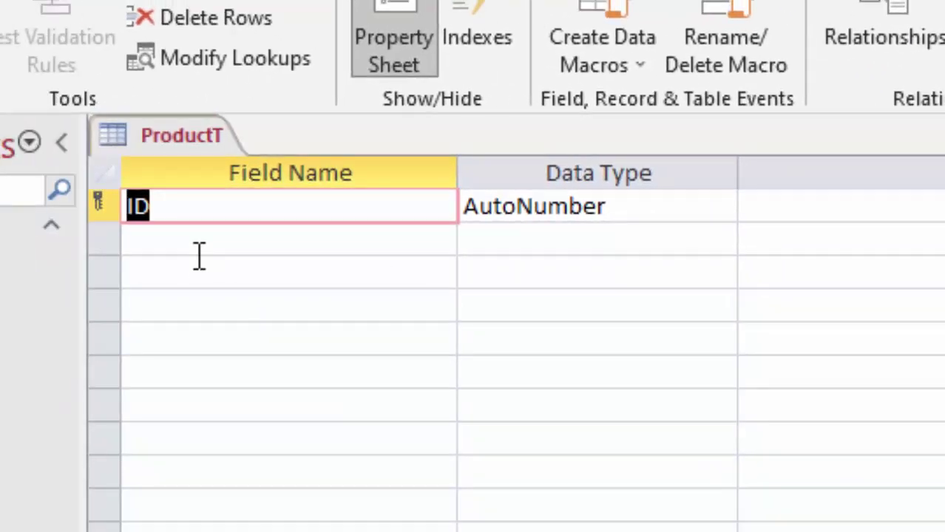
Step: Add a Name of Product field and a Currency-type Price field
click(211, 258)
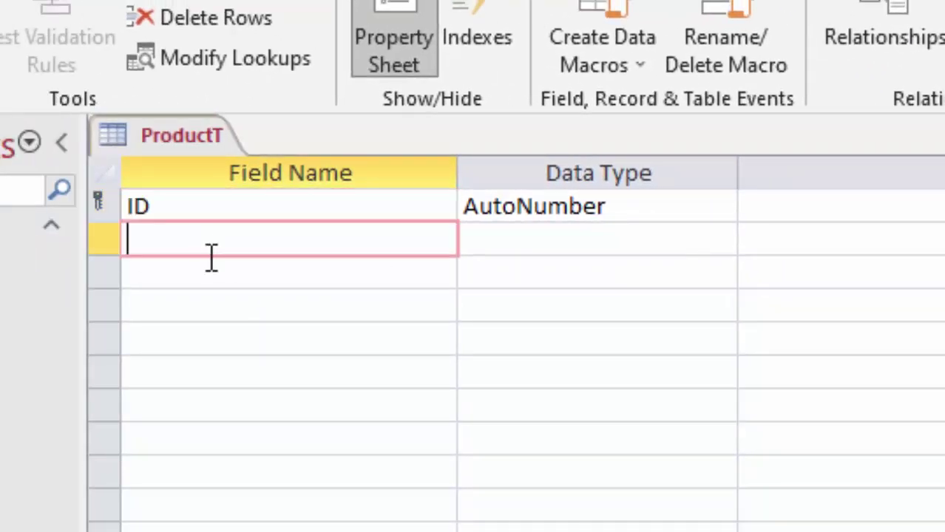
text(Name )
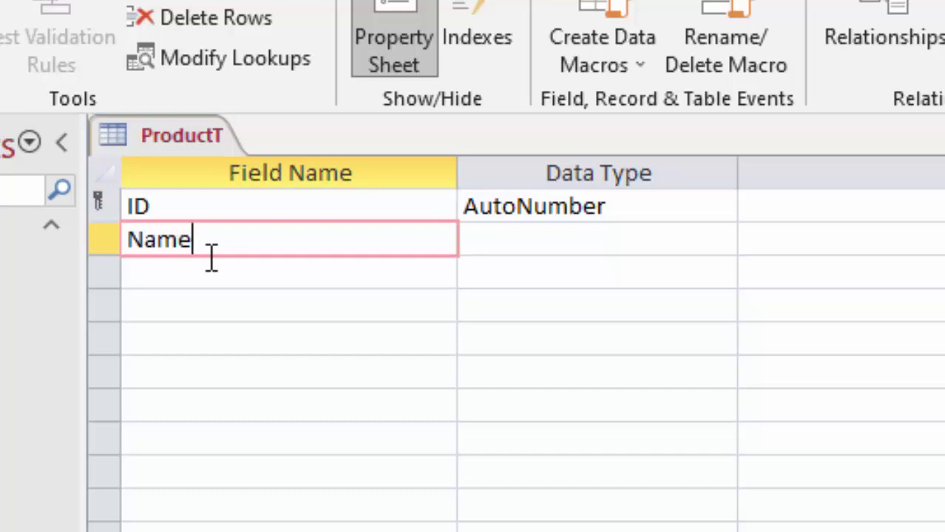
text(of Pr)
text(oduct)
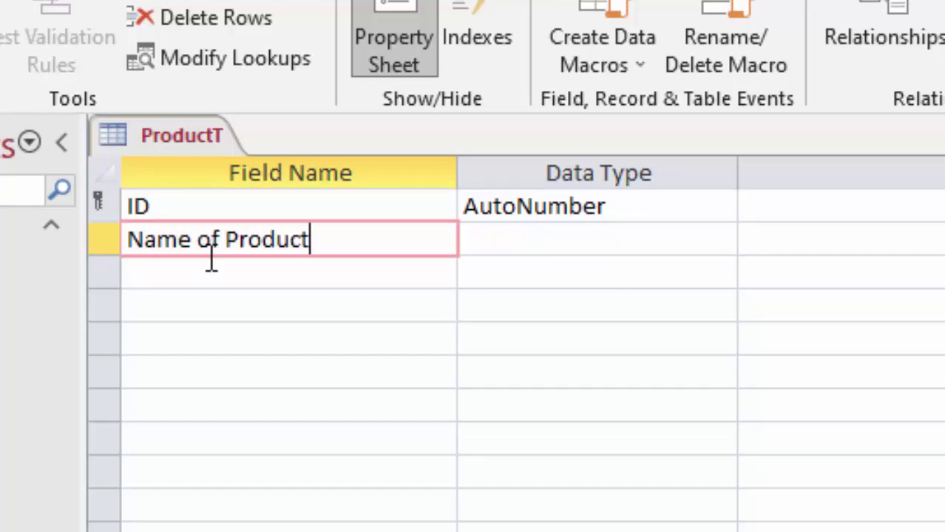
click(589, 214)
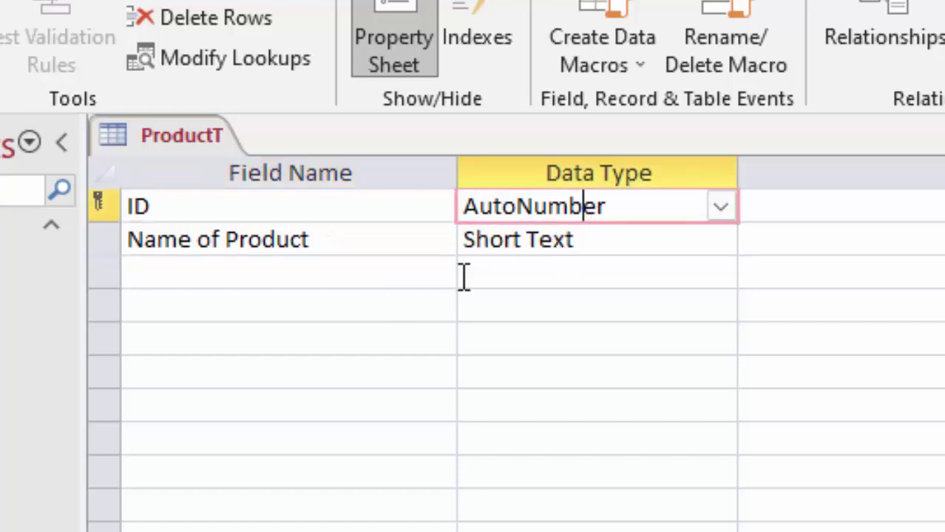
click(237, 272)
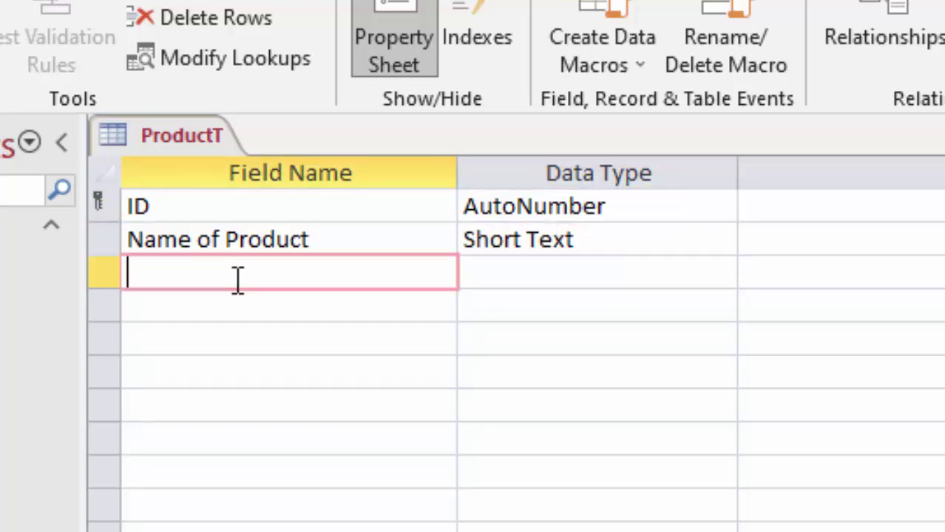
text(Ori)
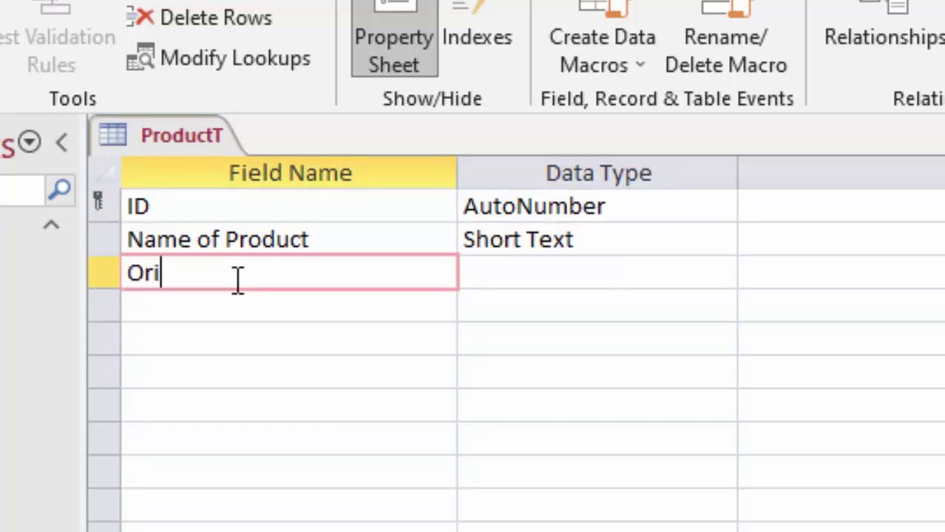
key(BackSpace)
key(BackSpace)
key(BackSpace)
text(Price)
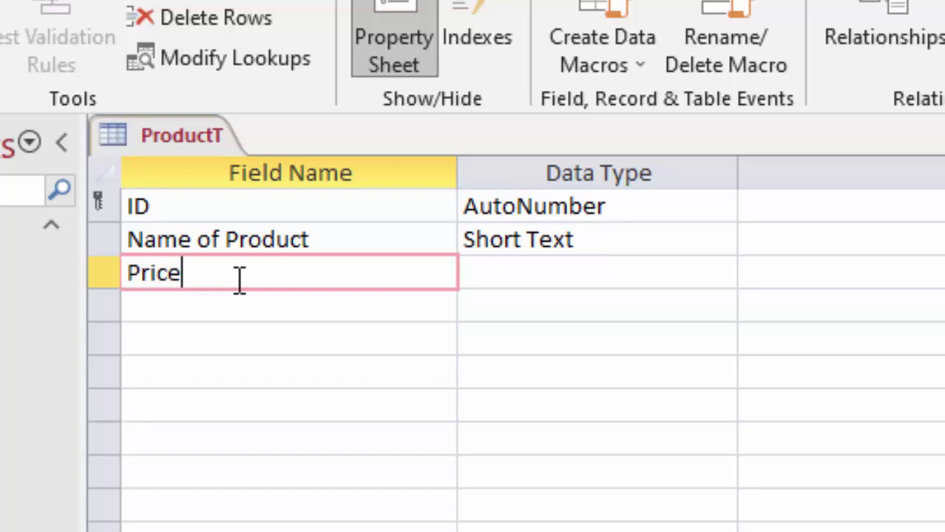
click(693, 282)
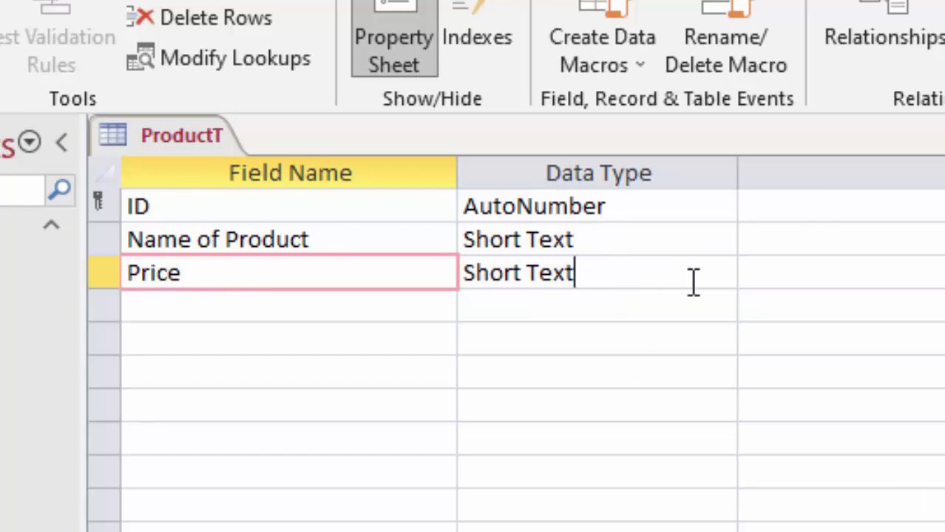
click(721, 275)
click(644, 505)
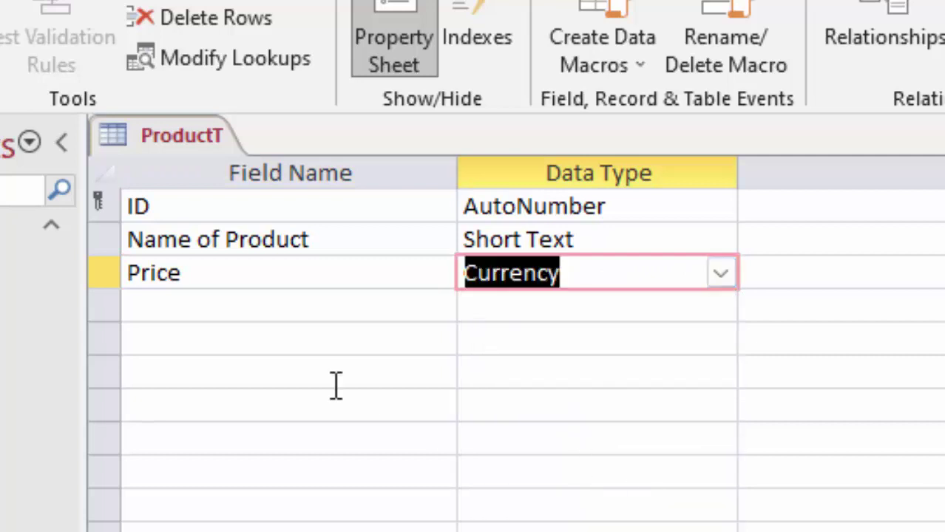
Step: Add a Number-type Unit field and a Total field, listing Total's data types
click(247, 306)
text(Unit)
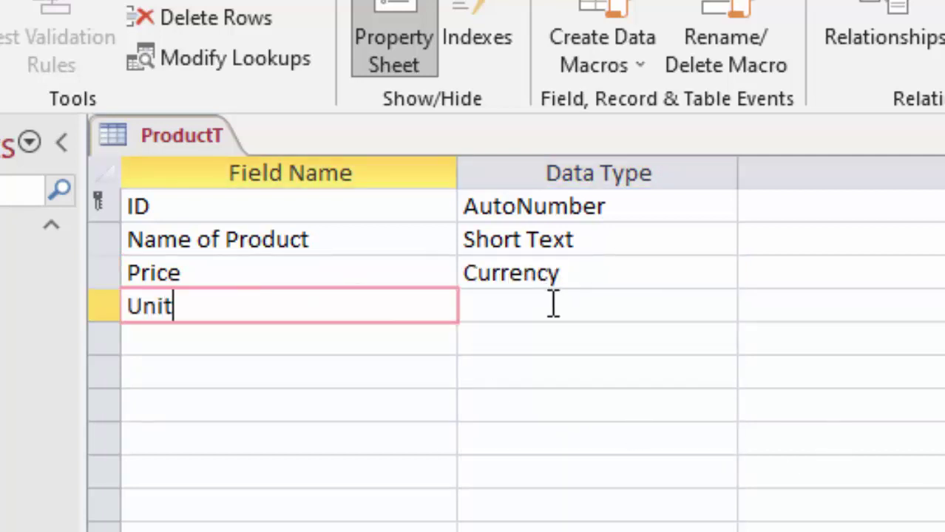
click(552, 305)
click(721, 307)
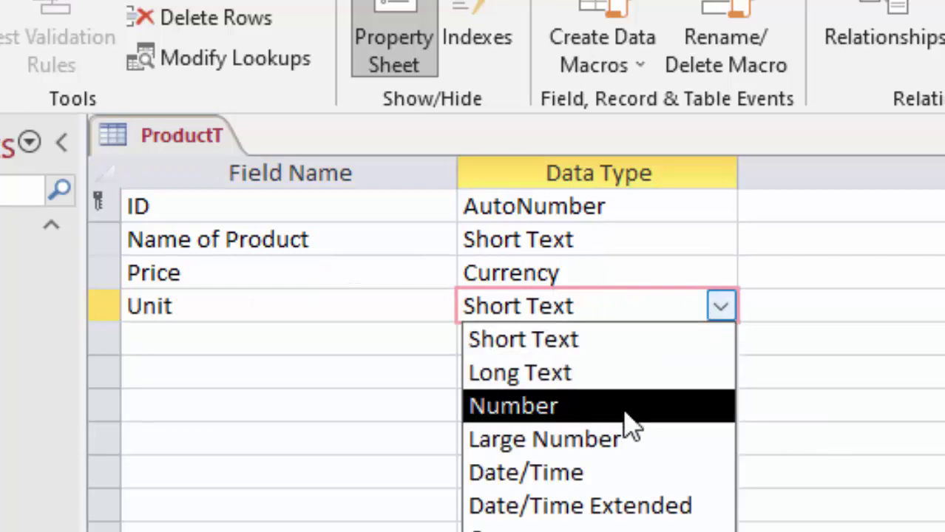
click(631, 415)
click(270, 344)
text(Tot)
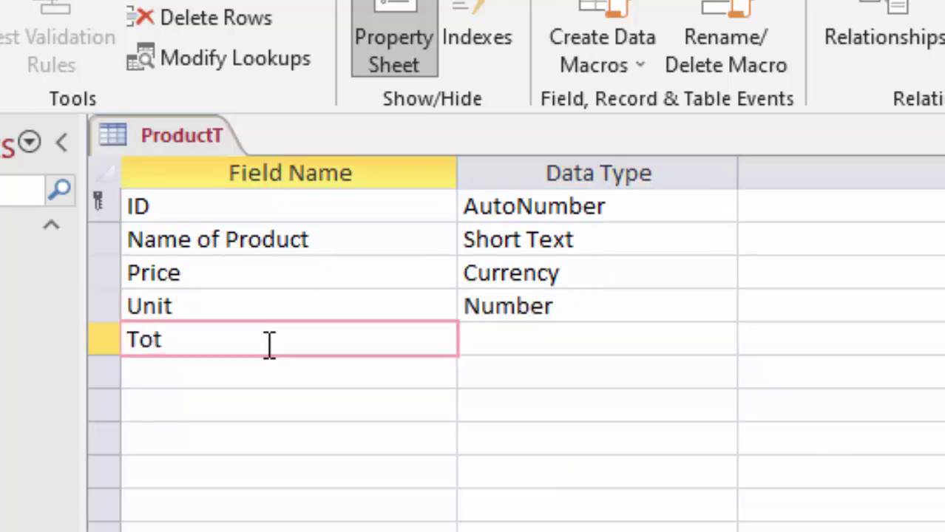
text(al)
click(596, 326)
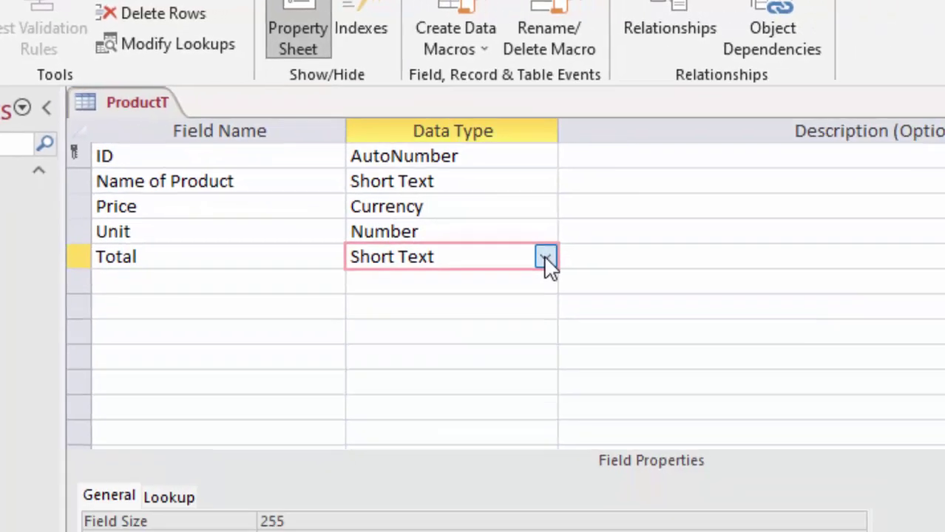
click(684, 322)
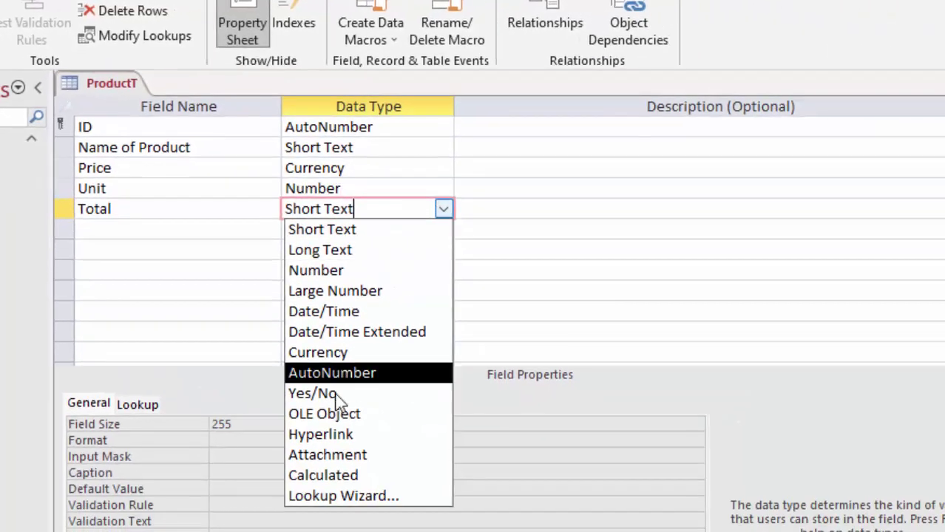
Step: Make Total a Calculated field with the expression [Price]*[Unit]
click(359, 476)
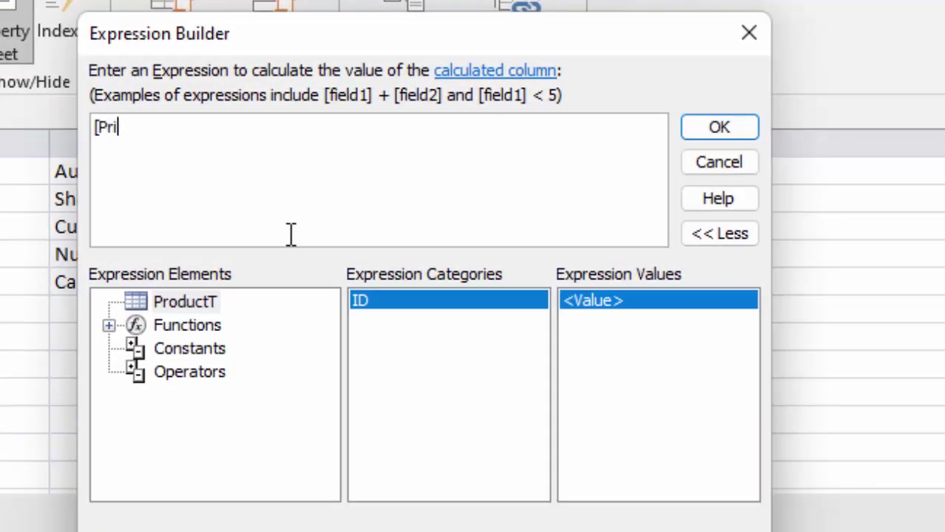
text([Pric)
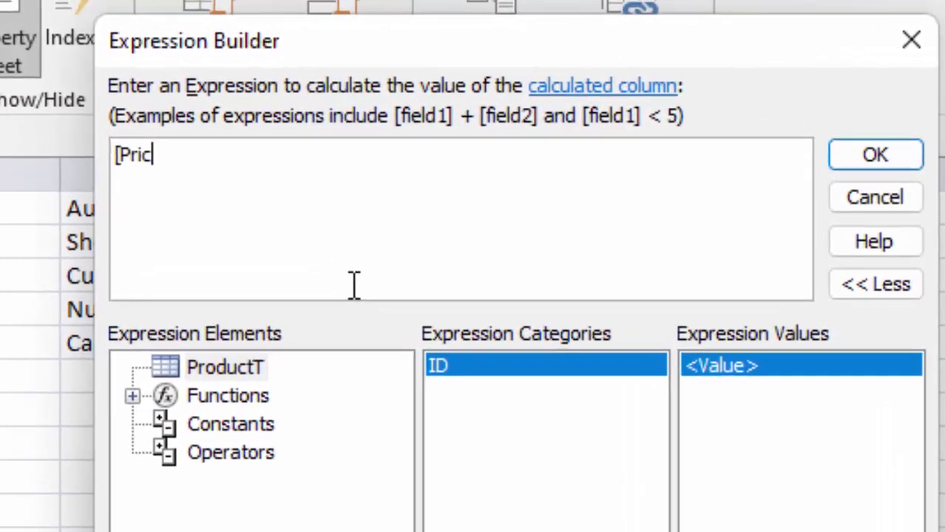
text(e]*)
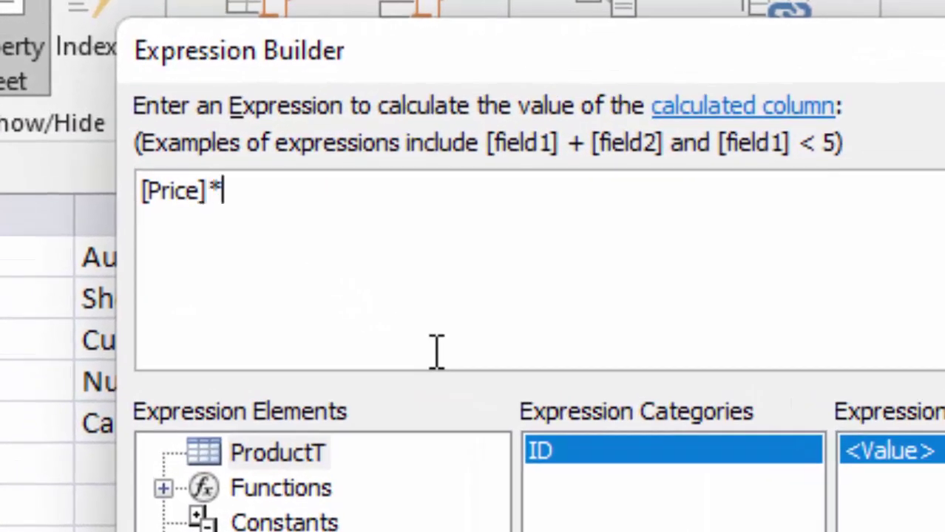
text([Unit)
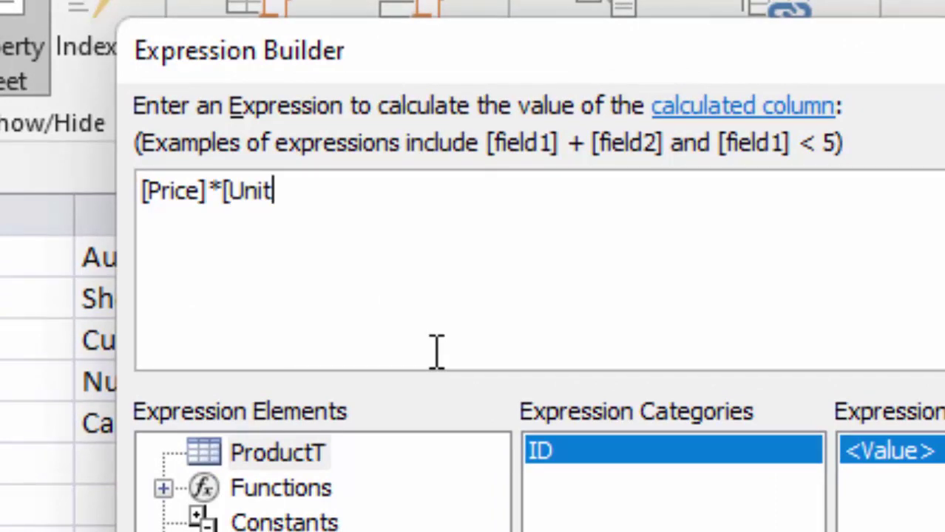
text(])
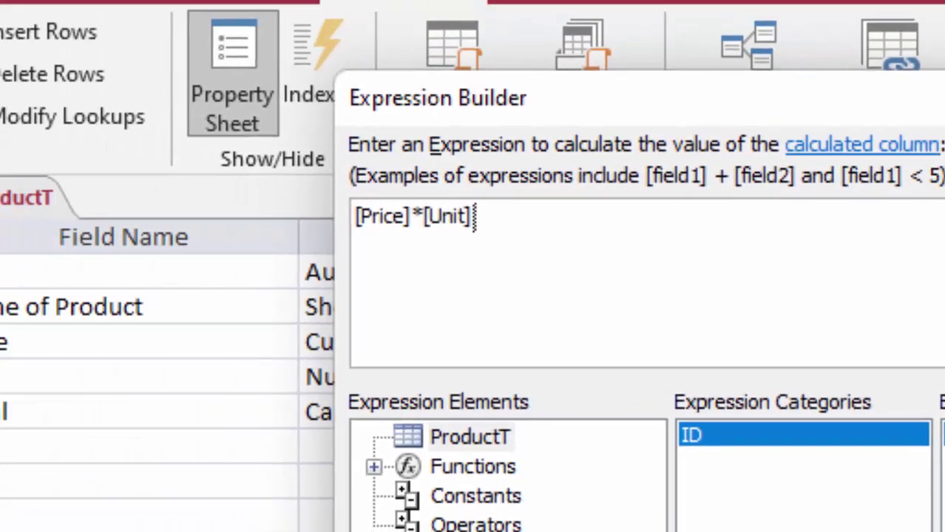
key(Return)
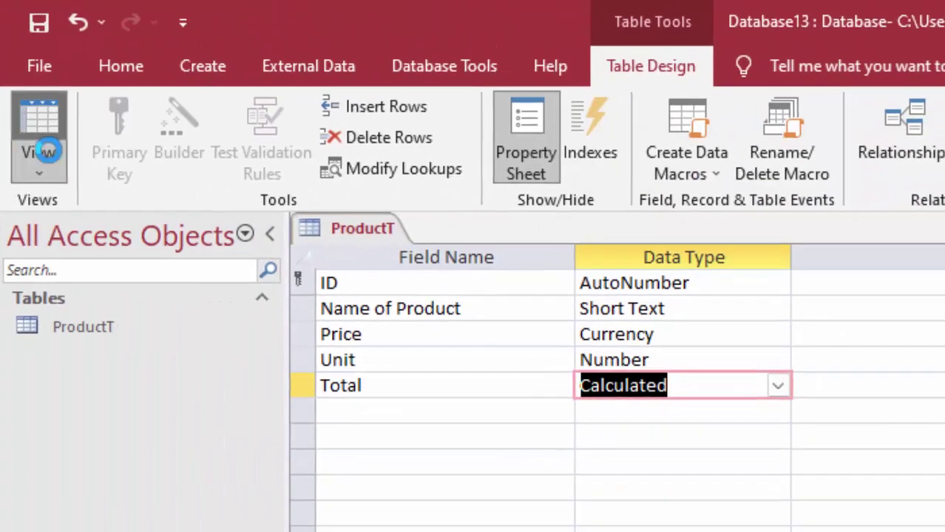
Step: Save ProductT, open its datasheet, widen Name of Product, and enter Keyboard at 200 for 5 units
click(40, 152)
click(679, 470)
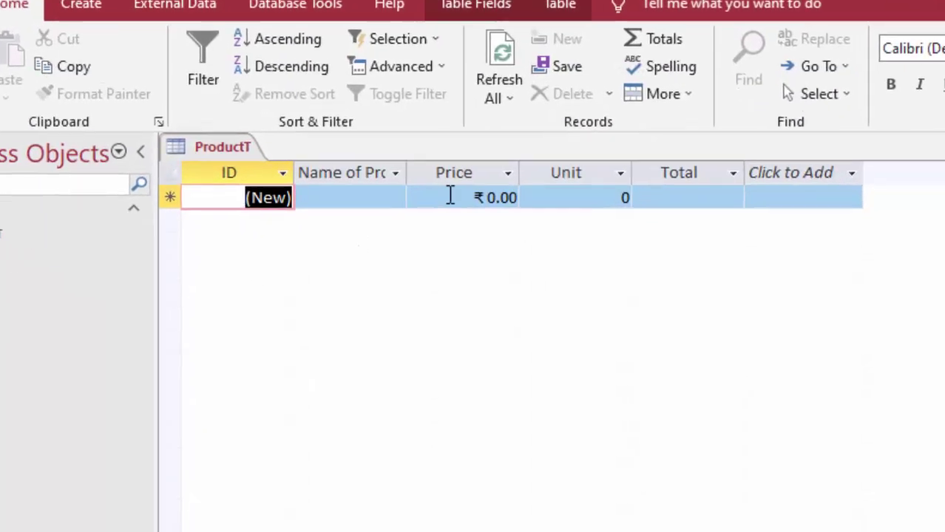
drag(406, 173, 473, 244)
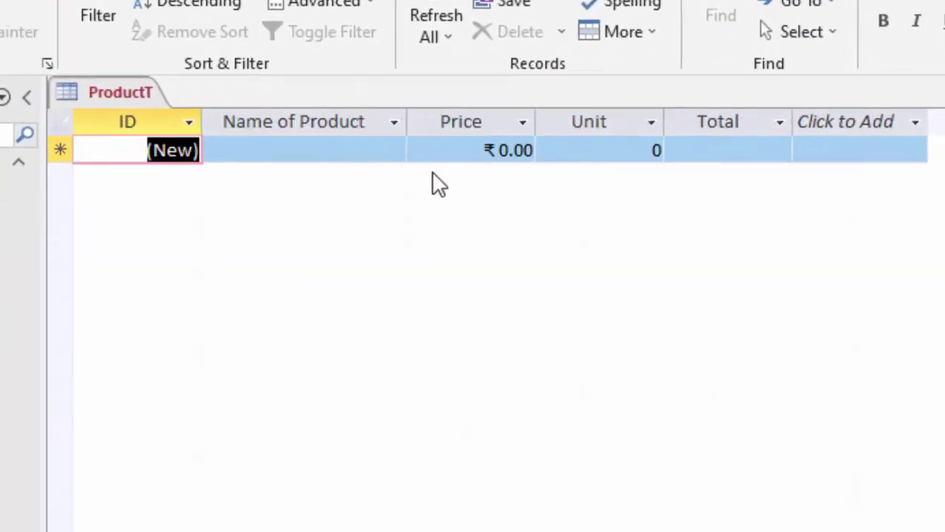
click(382, 150)
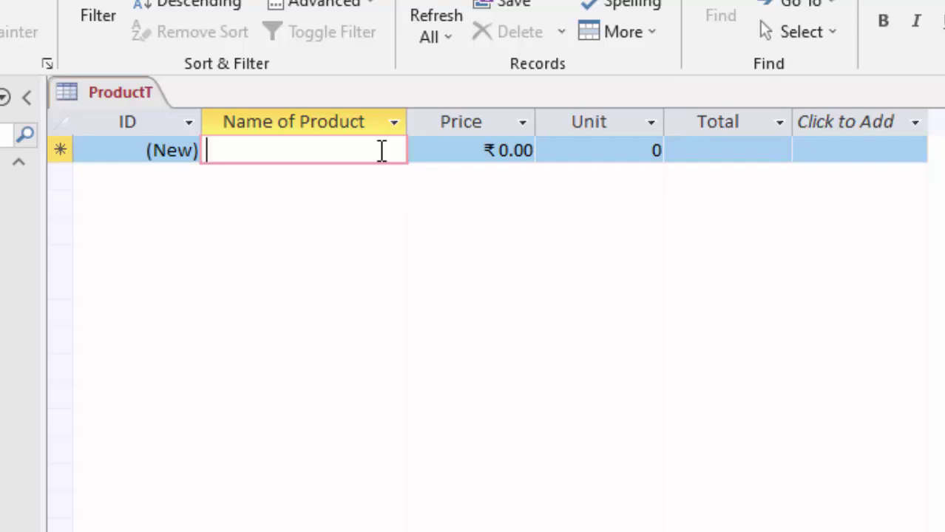
text(Keyboard)
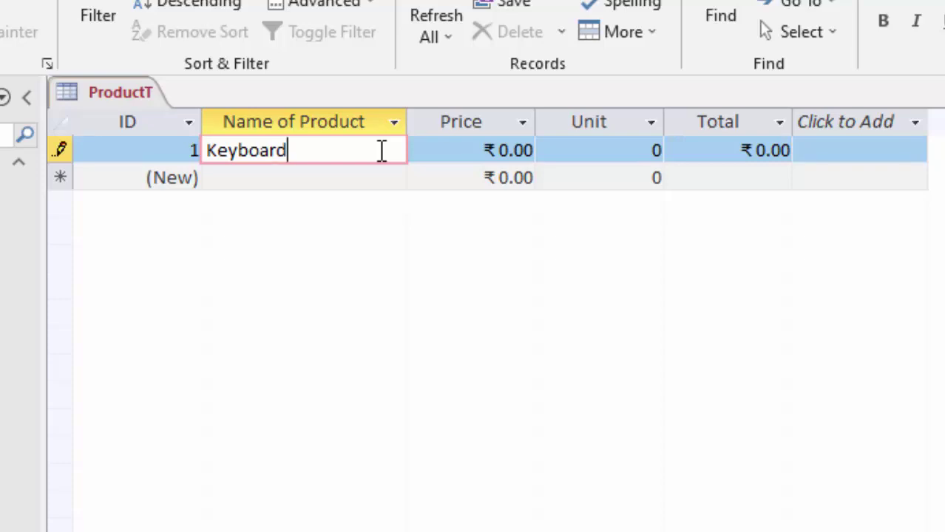
key(Tab)
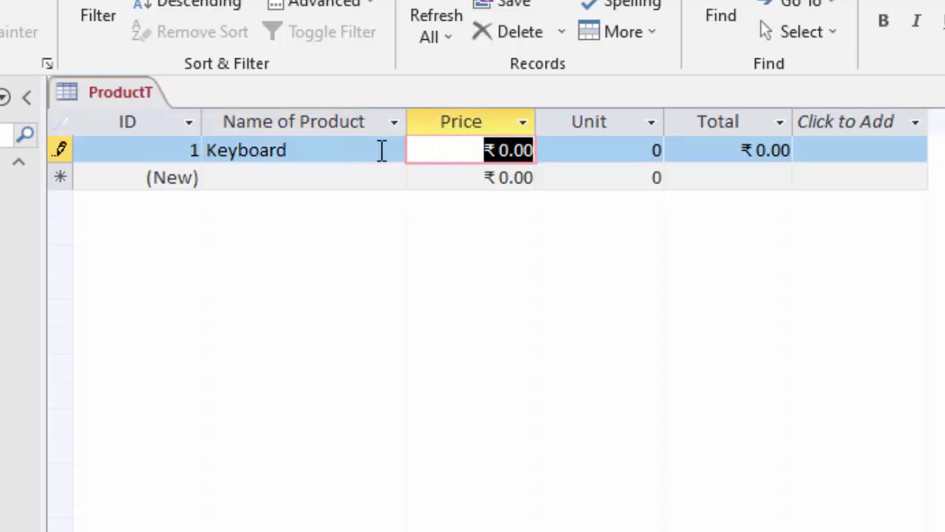
text(200)
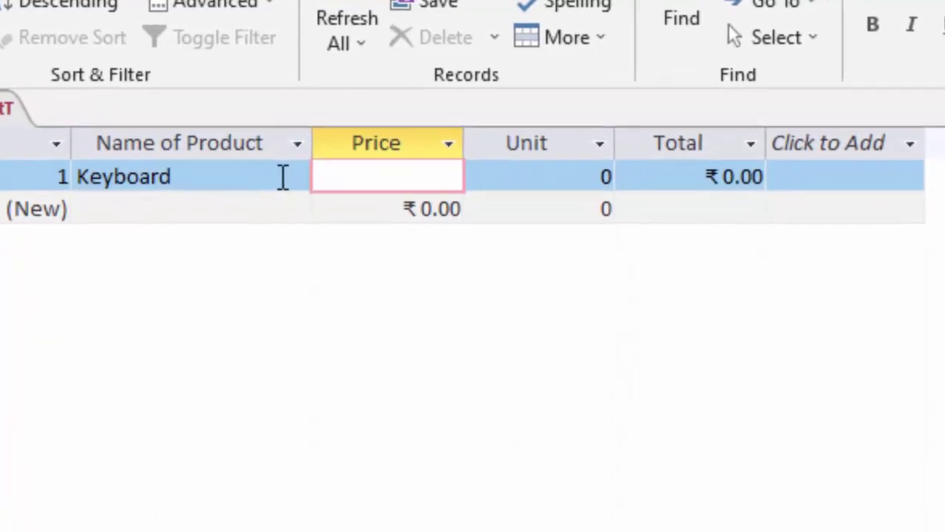
key(Tab)
text(5)
key(Tab)
key(Tab)
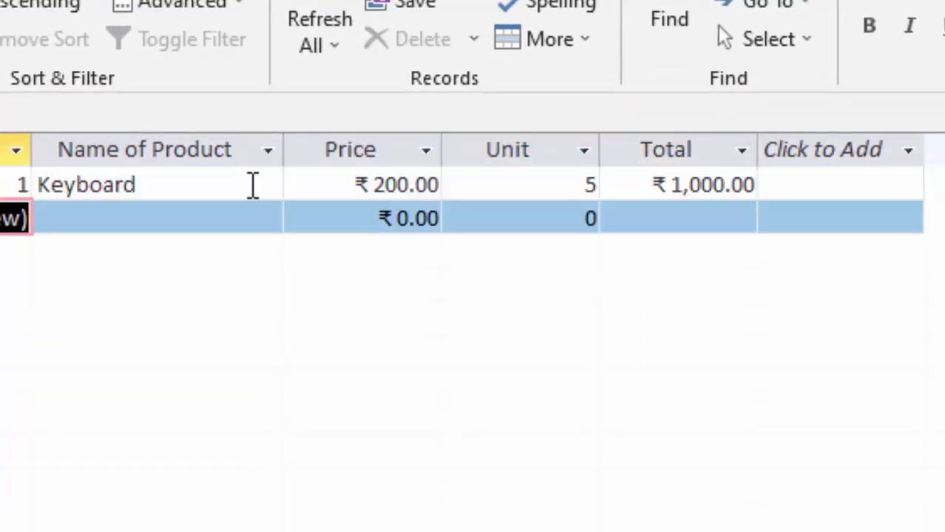
Step: Add the Mouse record priced 120 with 5 units, giving a 600 total
key(Tab)
text(M)
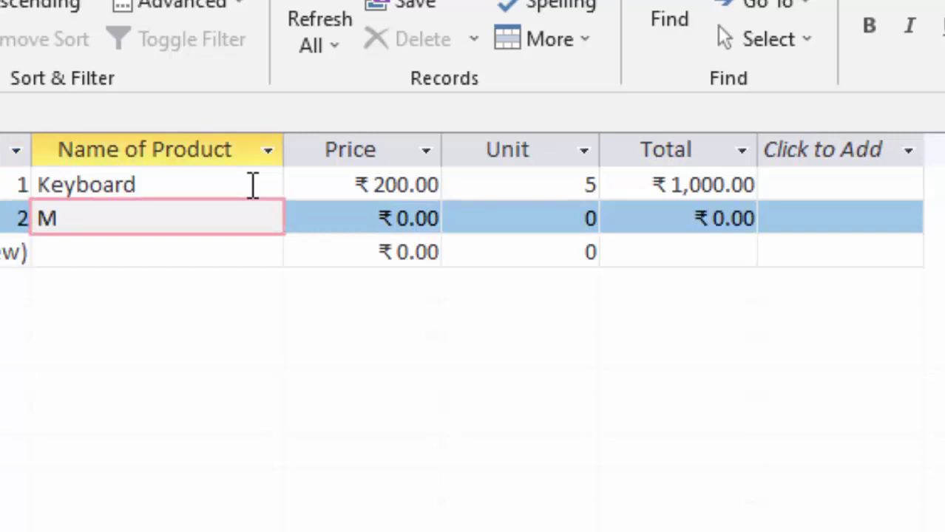
text(ouse)
key(Tab)
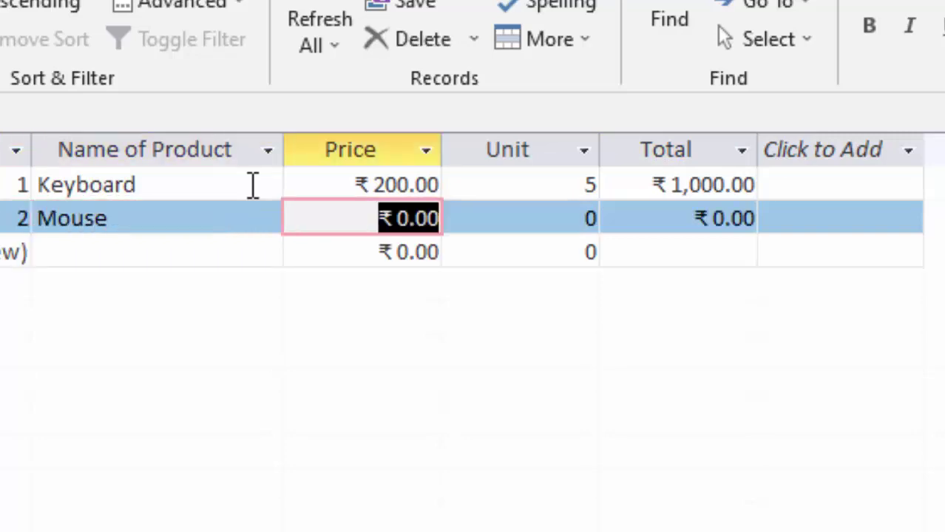
text(12)
key(BackSpace)
key(BackSpace)
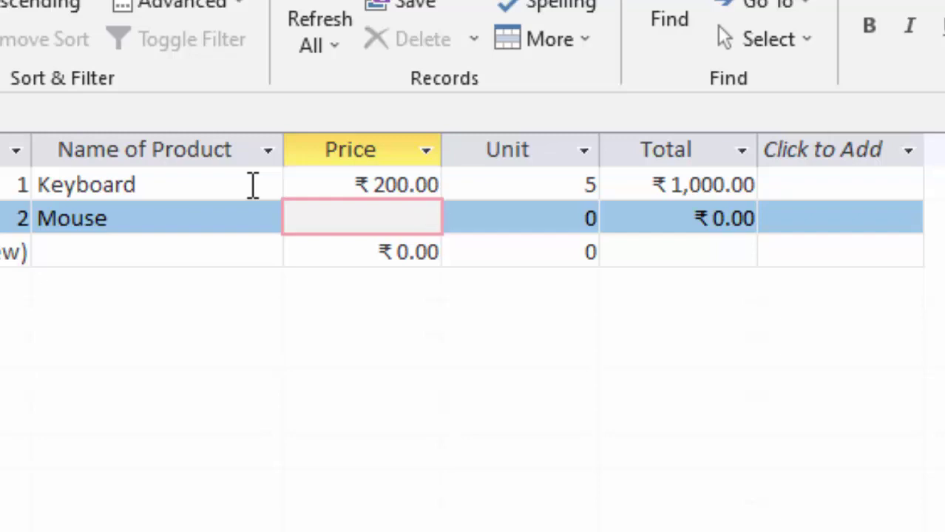
text(120)
key(Tab)
text(5)
key(Tab)
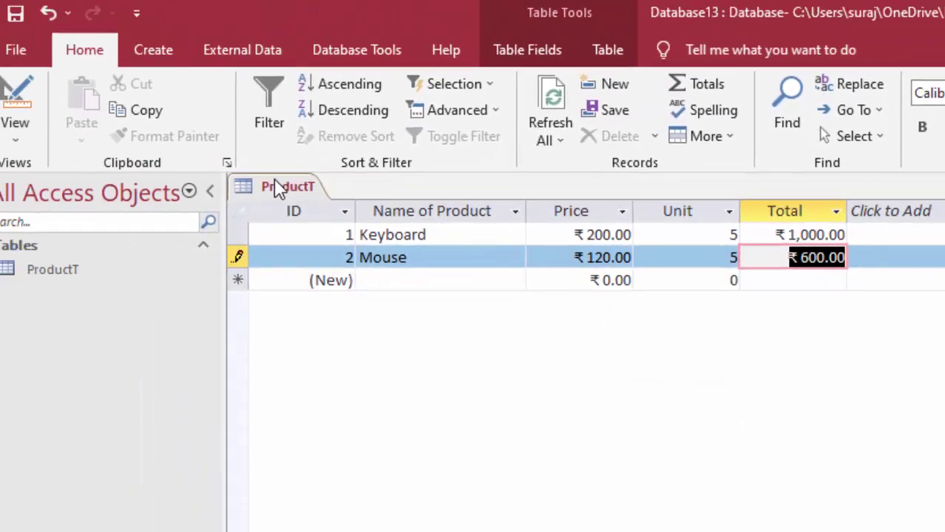
Step: Close ProductT and create a new table saved as CustomerT in Design View
right_click(287, 187)
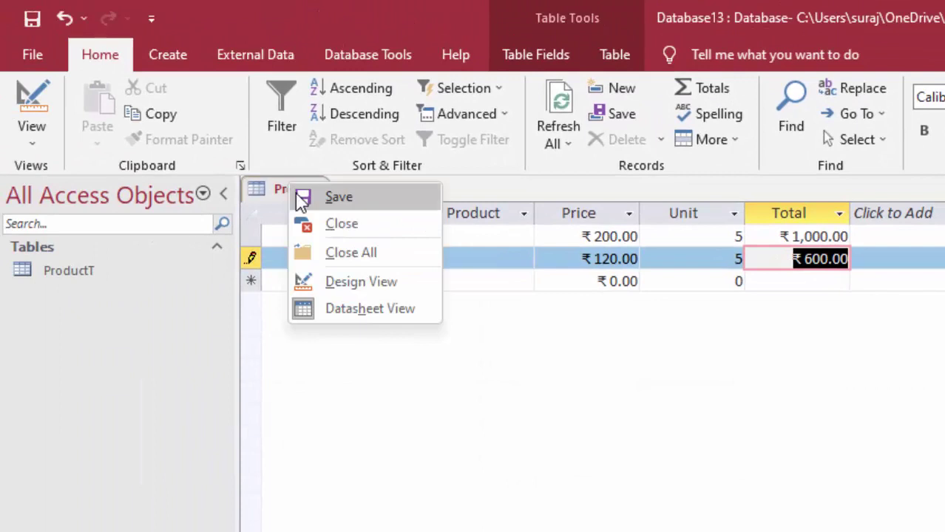
click(403, 244)
click(166, 59)
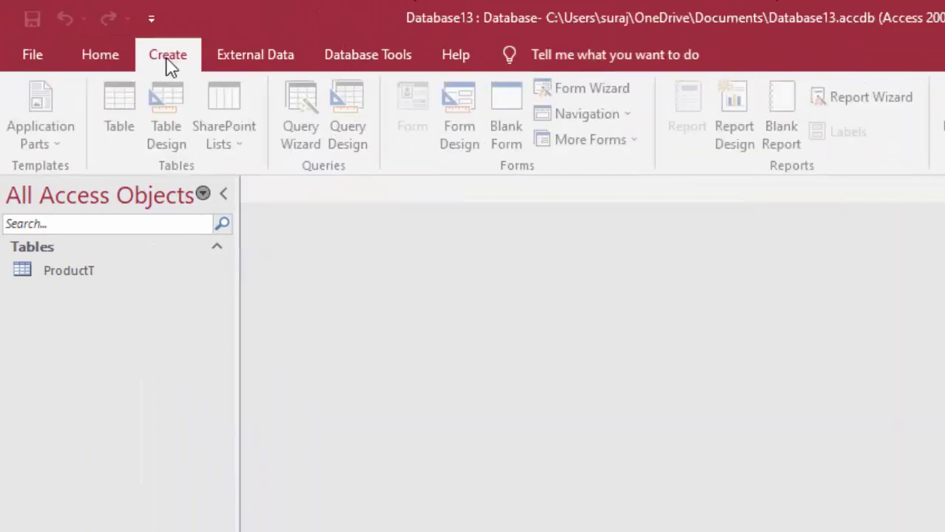
click(138, 107)
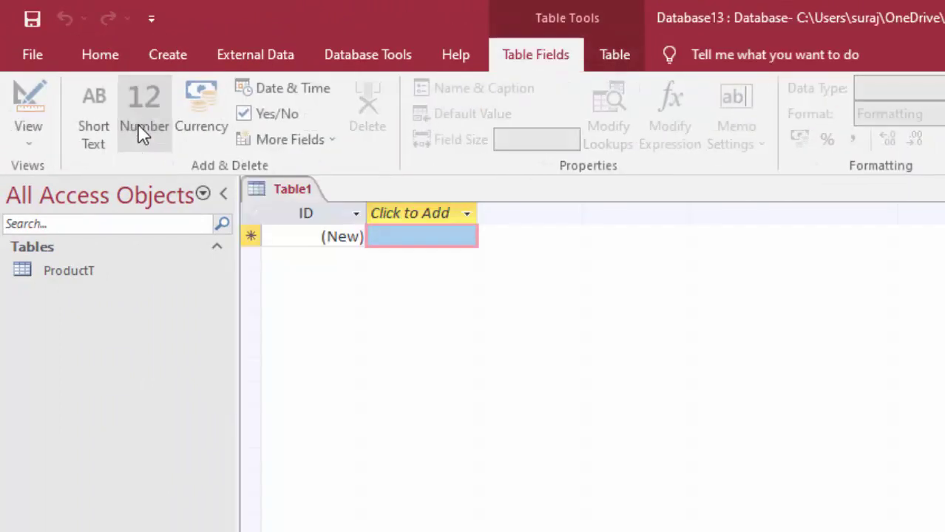
click(33, 111)
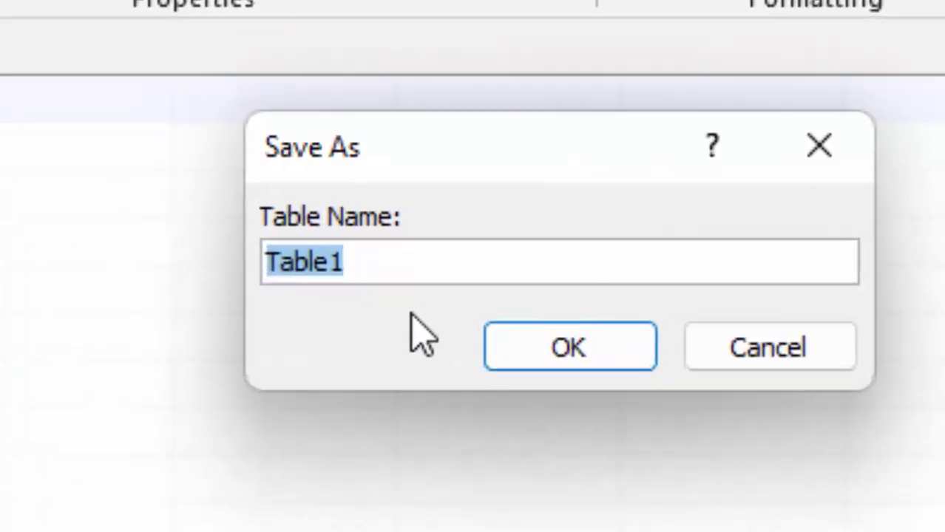
key(BackSpace)
text(Cust)
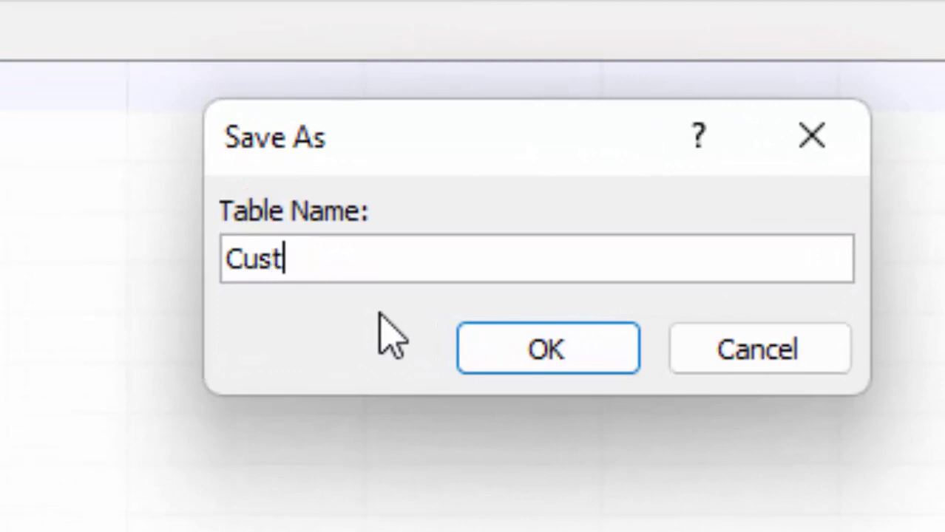
text(omer)
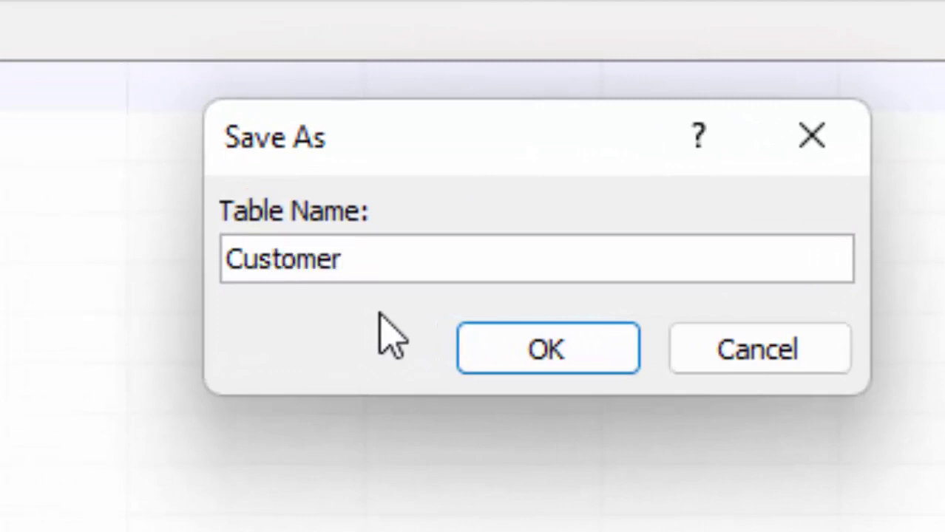
text(T)
click(553, 372)
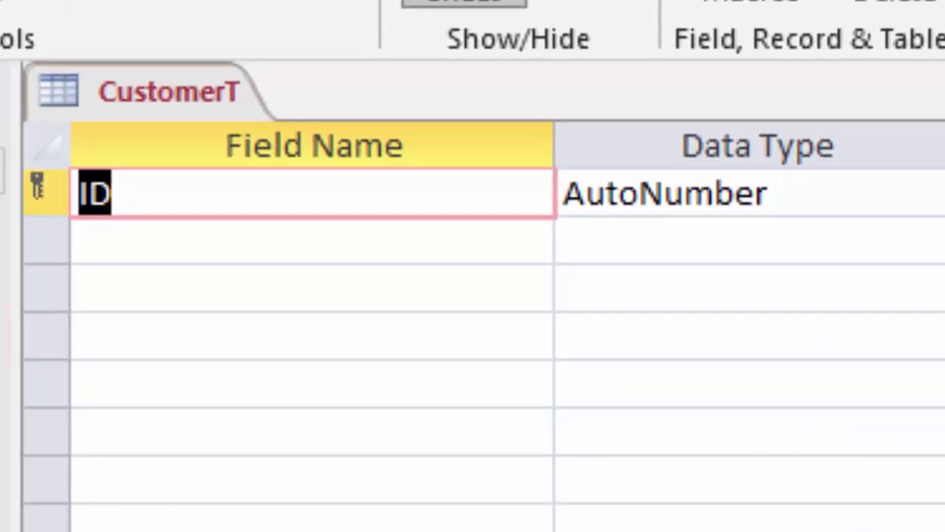
Step: Rename the ID field to Customer id and make it Short Text
click(4, 337)
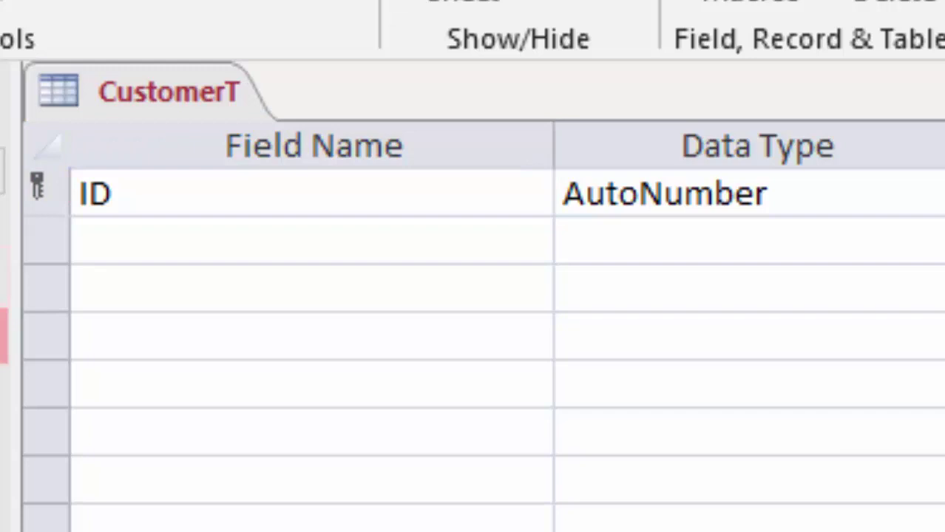
click(173, 205)
key(shift+Home)
key(BackSpace)
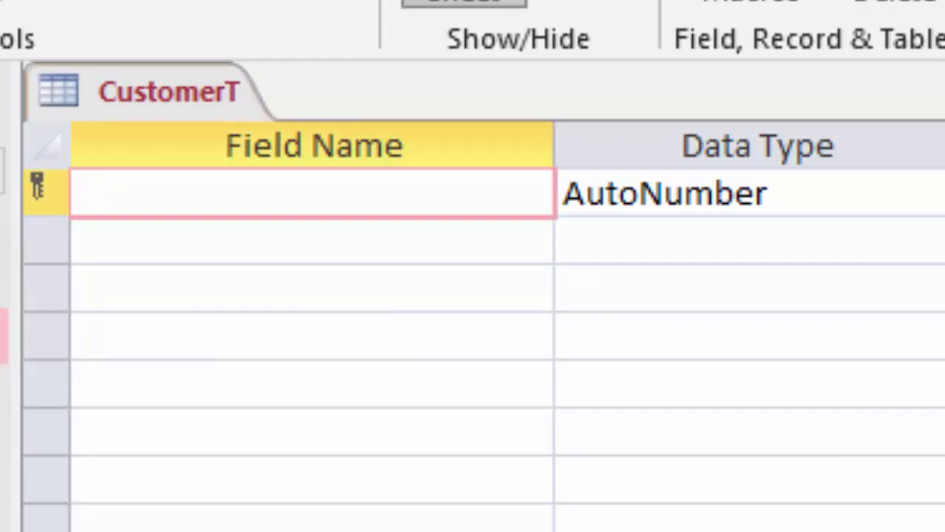
text(usto)
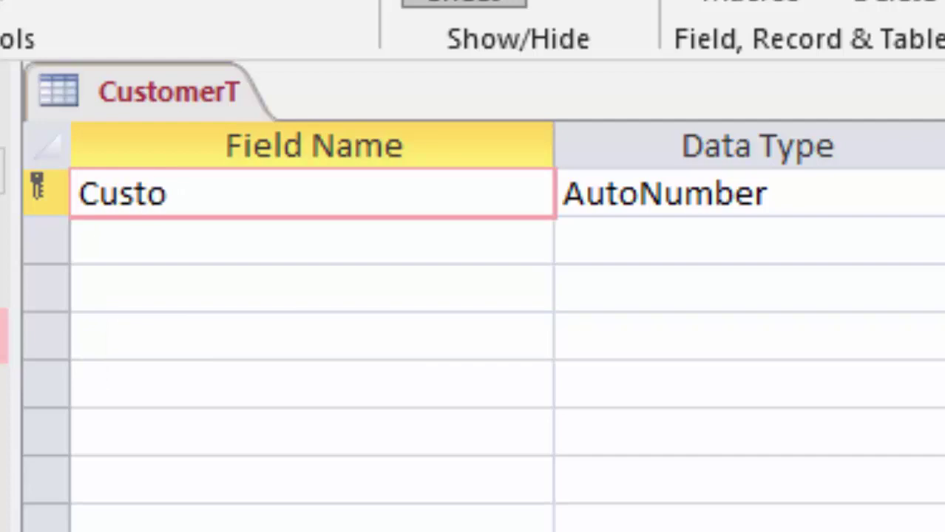
text(mer)
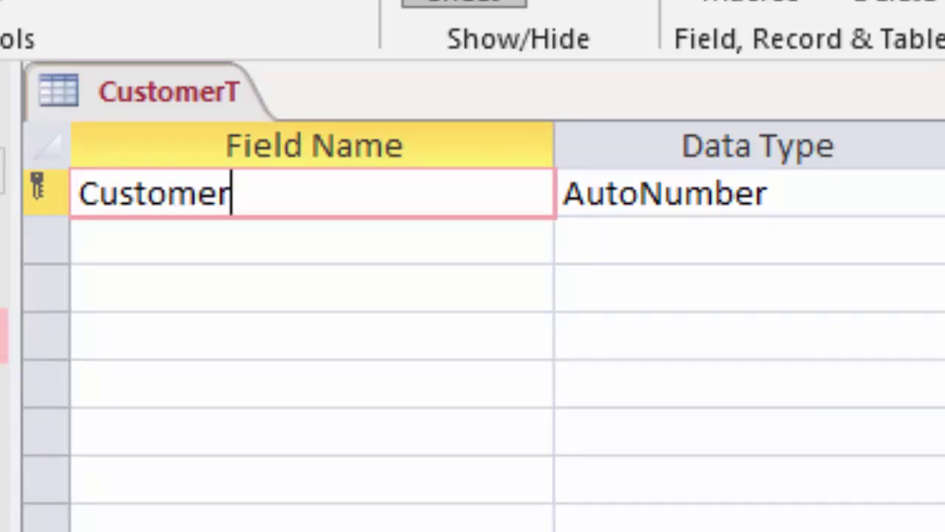
text( id)
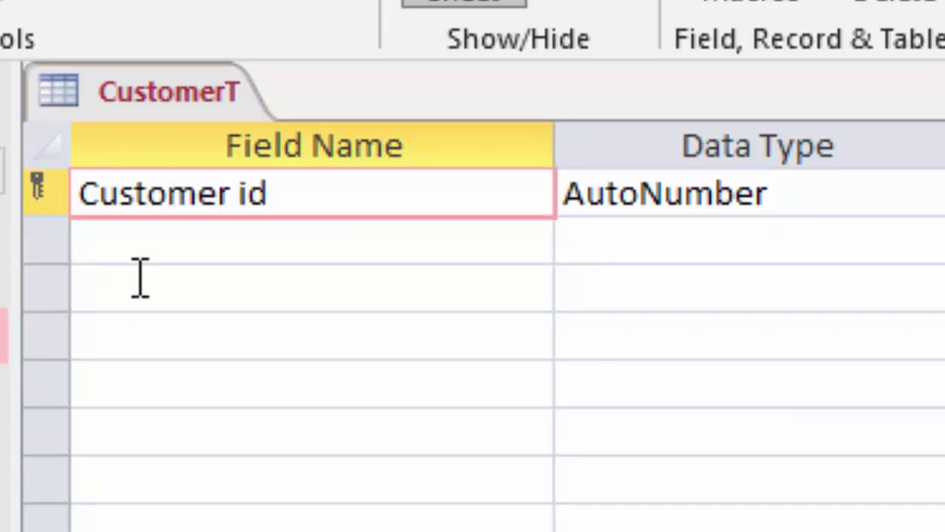
click(928, 194)
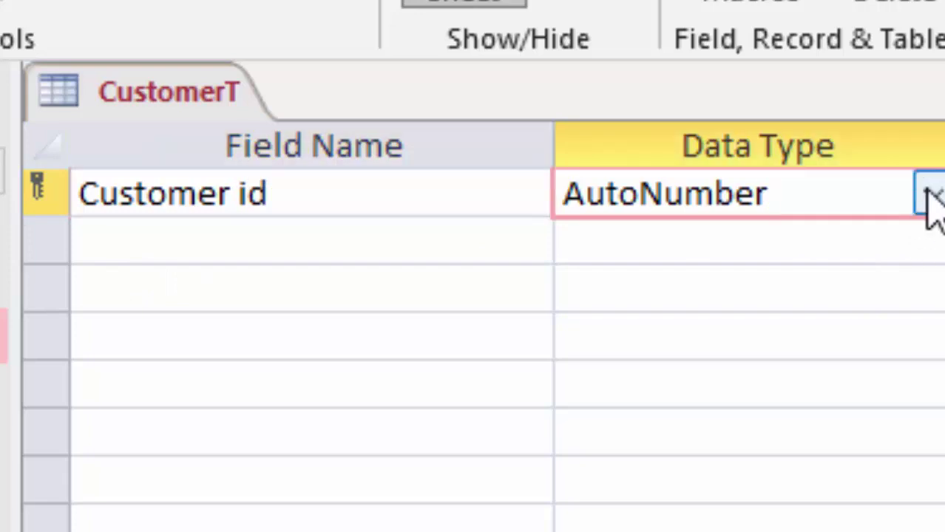
click(932, 196)
click(827, 257)
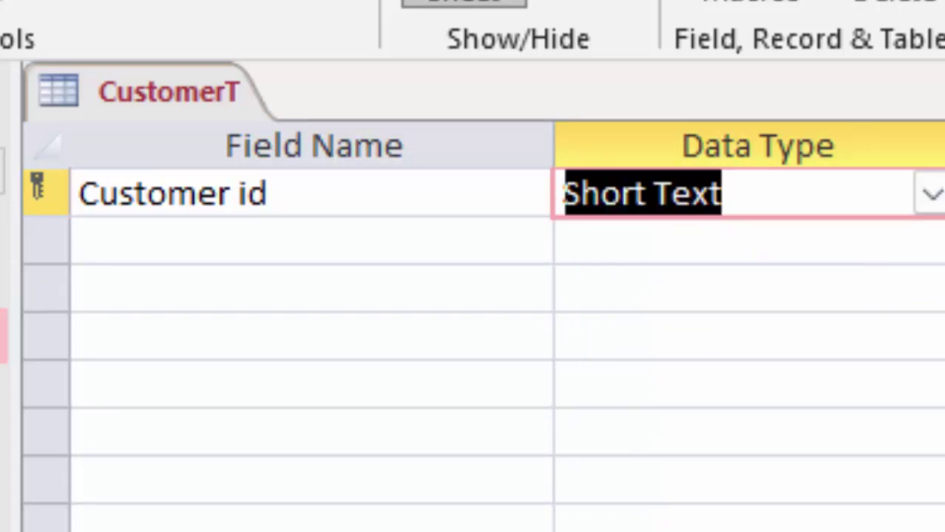
Step: Add Short Text fields Name of Customer and Phone, then view the datasheet
click(116, 239)
text(N)
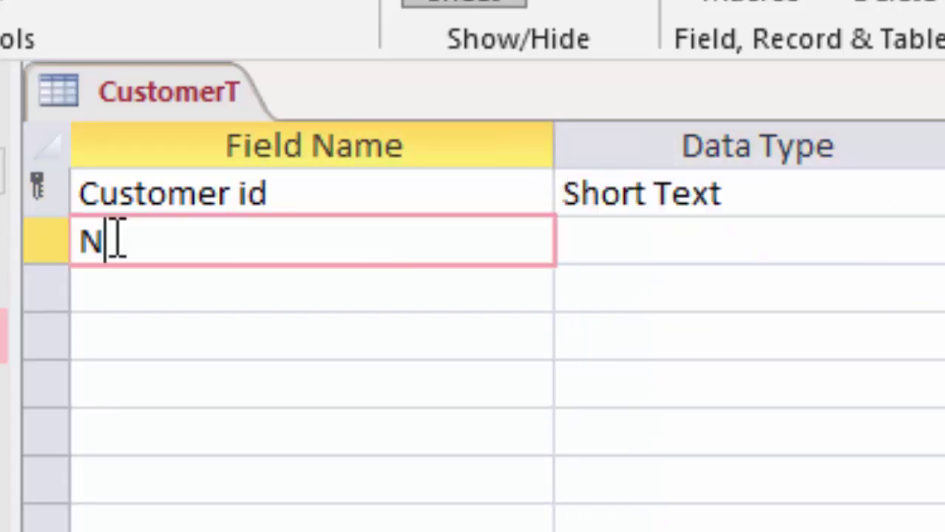
text(ame of )
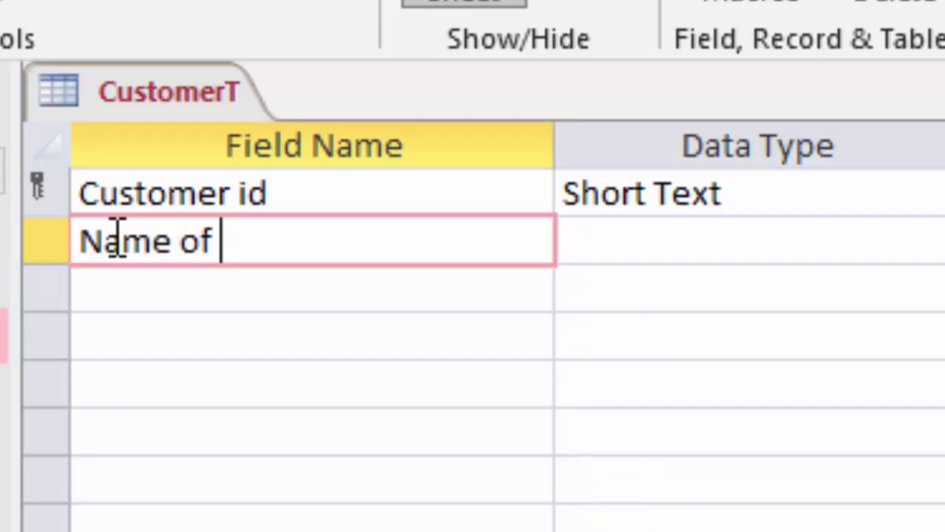
text(Custom)
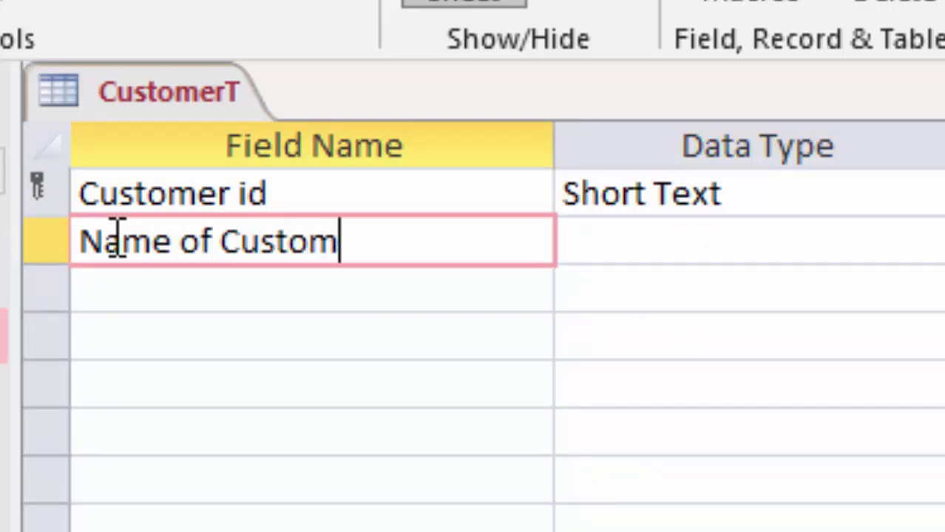
text(er)
click(710, 240)
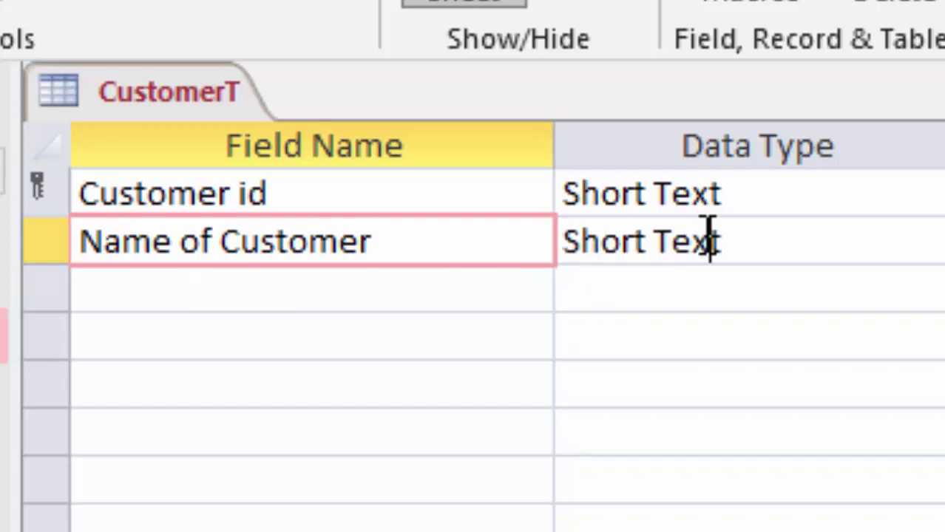
click(214, 303)
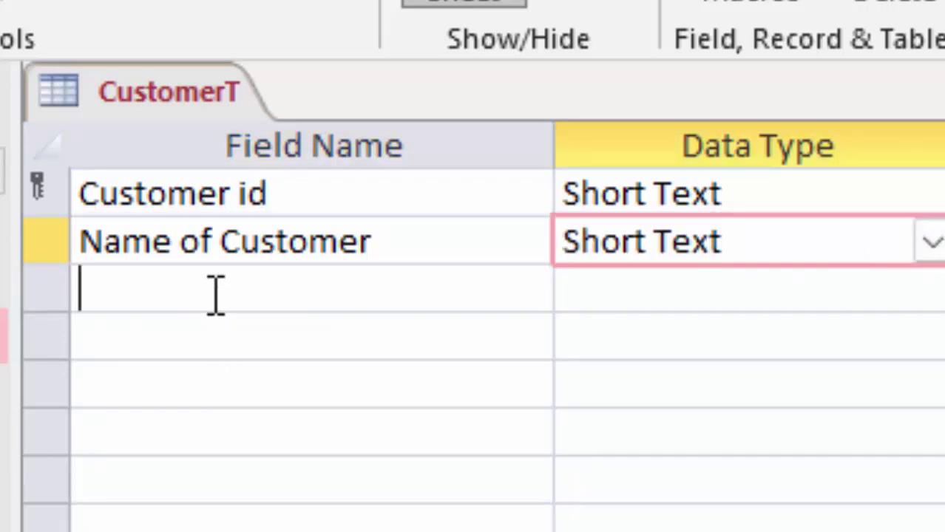
text(Pho)
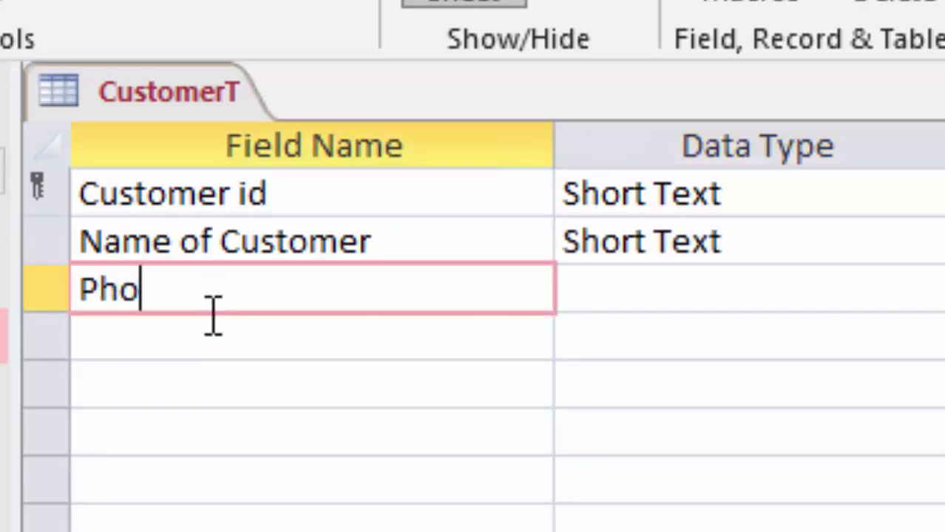
text(ne)
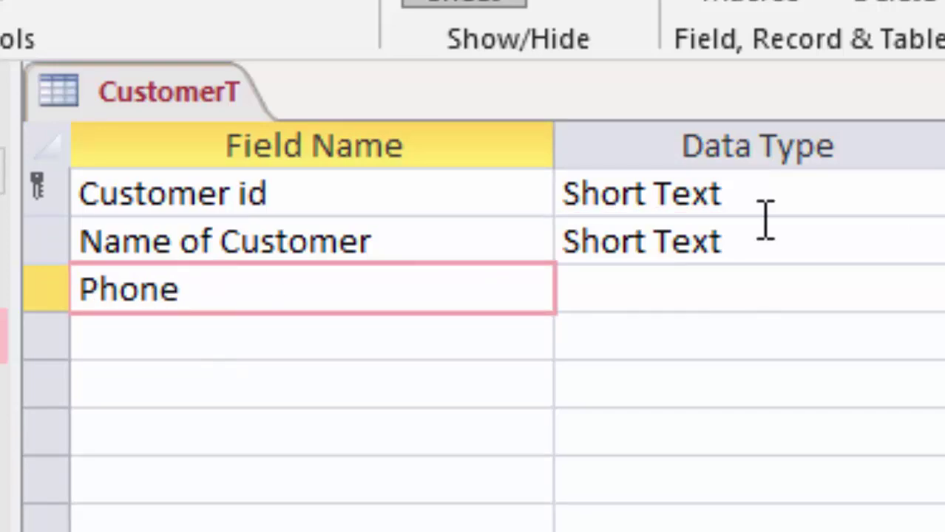
click(709, 290)
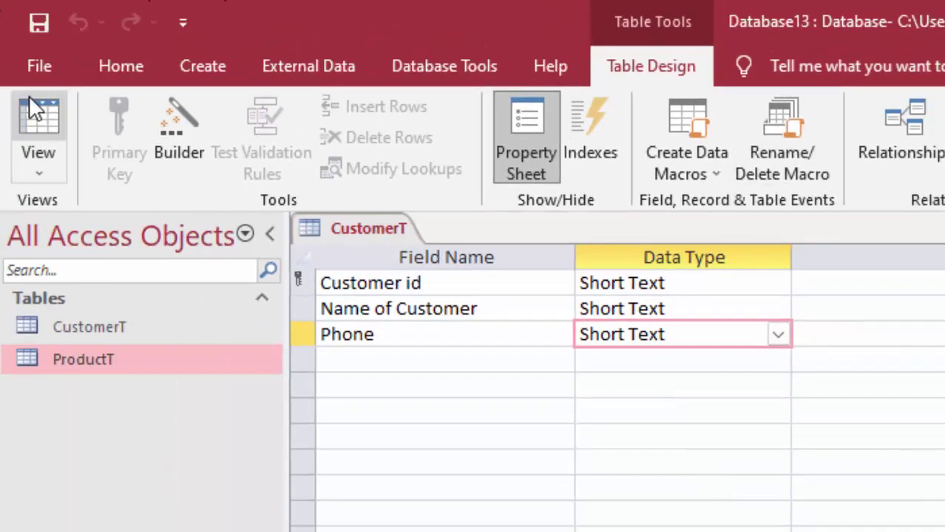
click(52, 122)
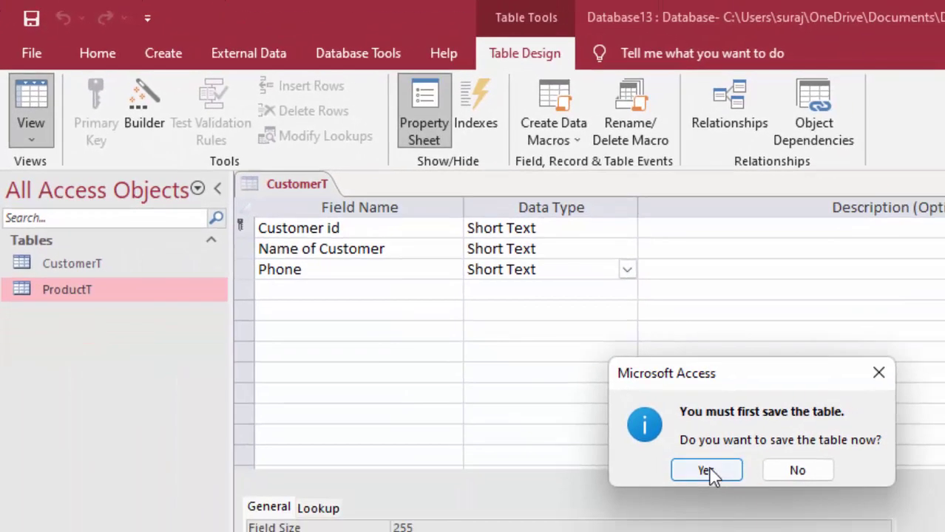
Step: Save CustomerT and widen its Name of Customer and Customer id columns
click(840, 530)
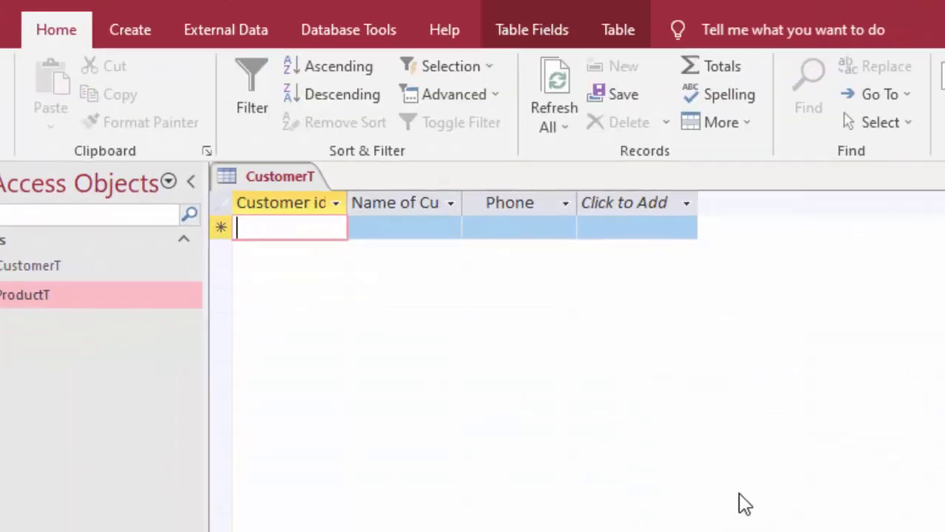
drag(480, 179, 580, 303)
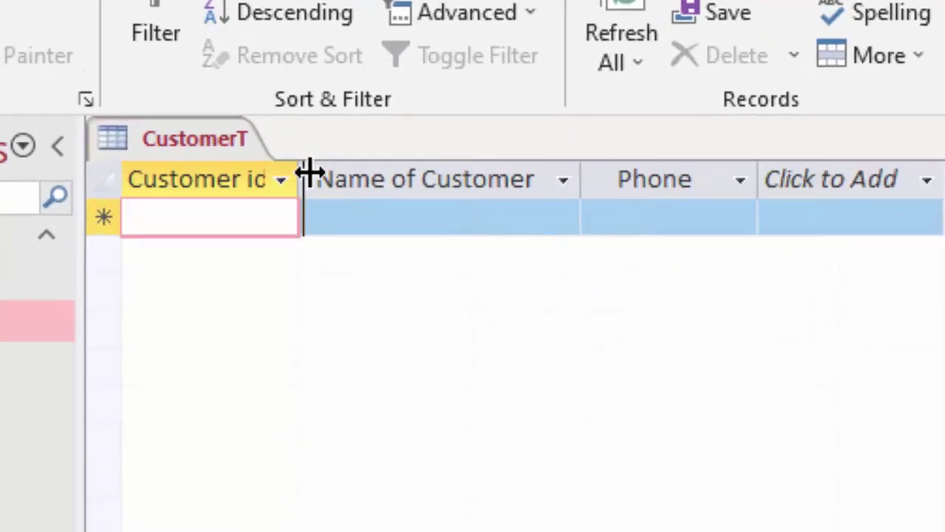
drag(299, 179, 356, 220)
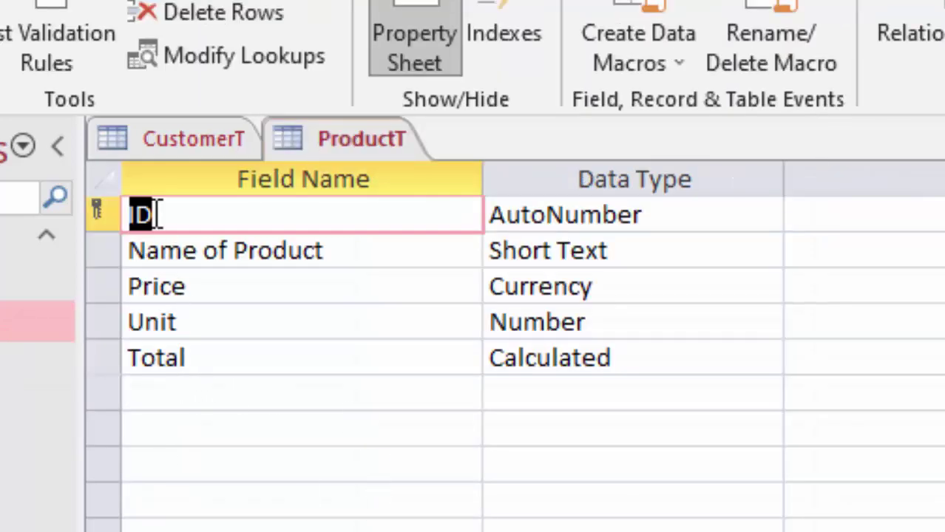
Step: Add a Short Text Customer Id field to ProductT, save it, and return to CustomerT
click(192, 394)
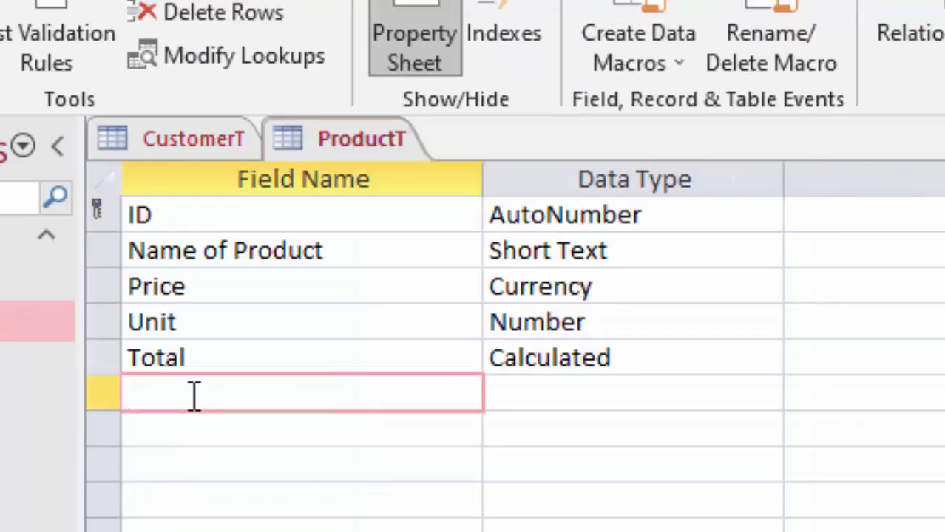
text(Custo)
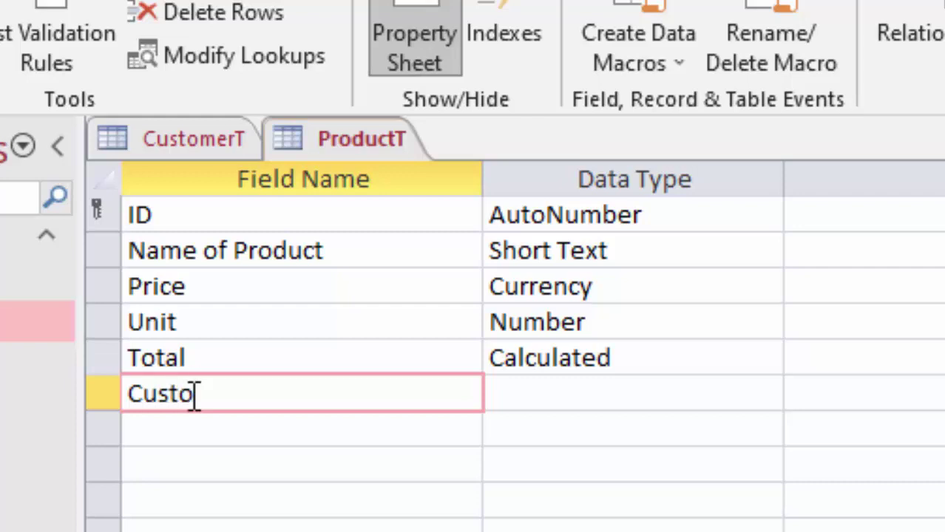
text(mer)
text( Id)
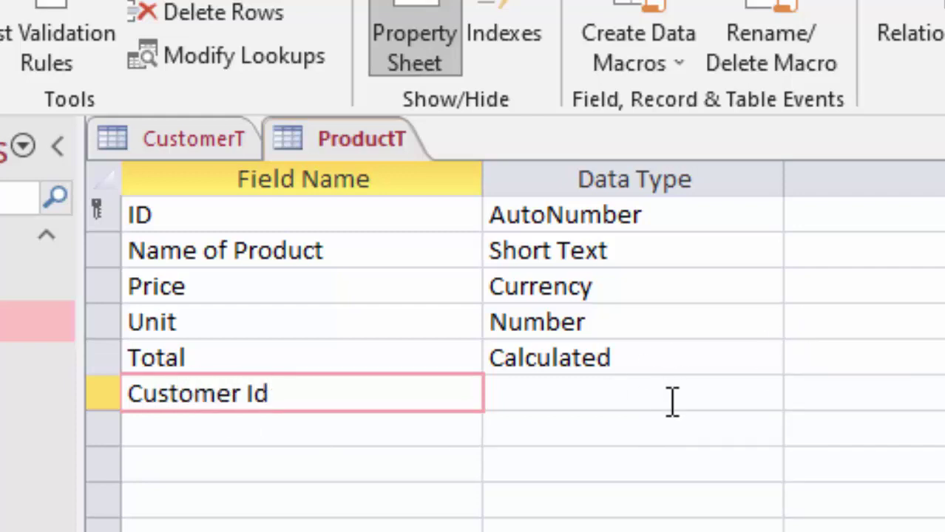
click(671, 402)
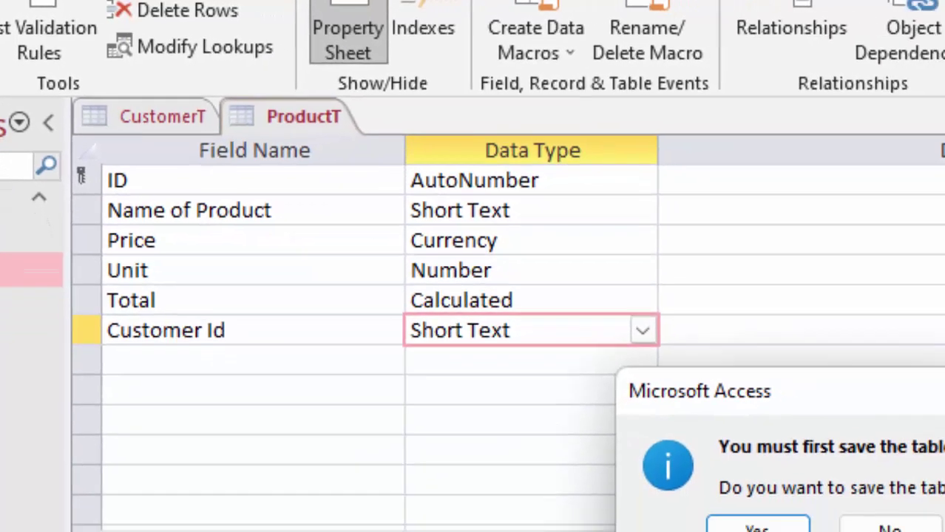
click(769, 527)
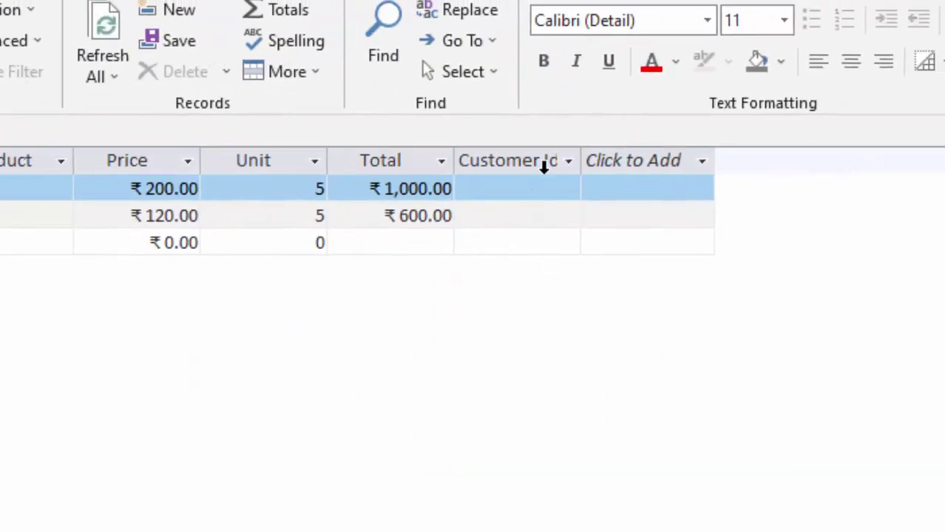
drag(582, 166, 620, 201)
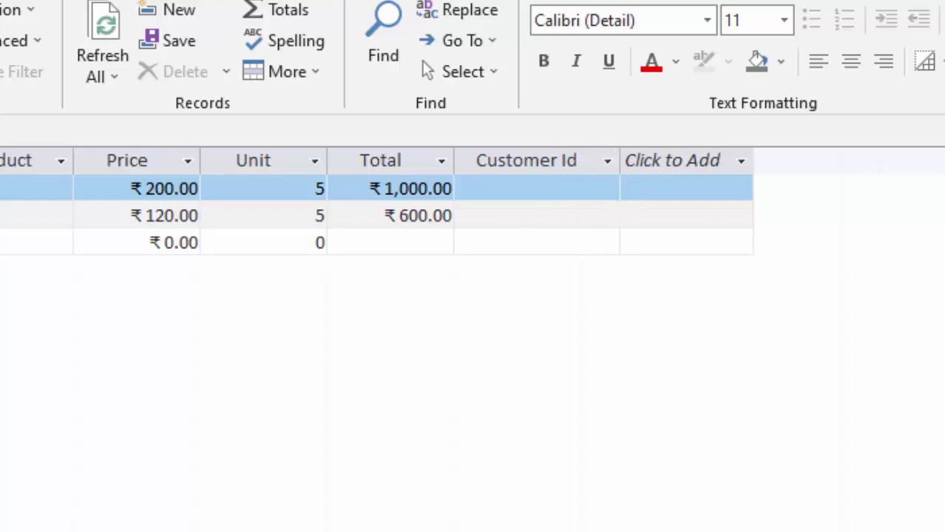
key(ctrl+F6)
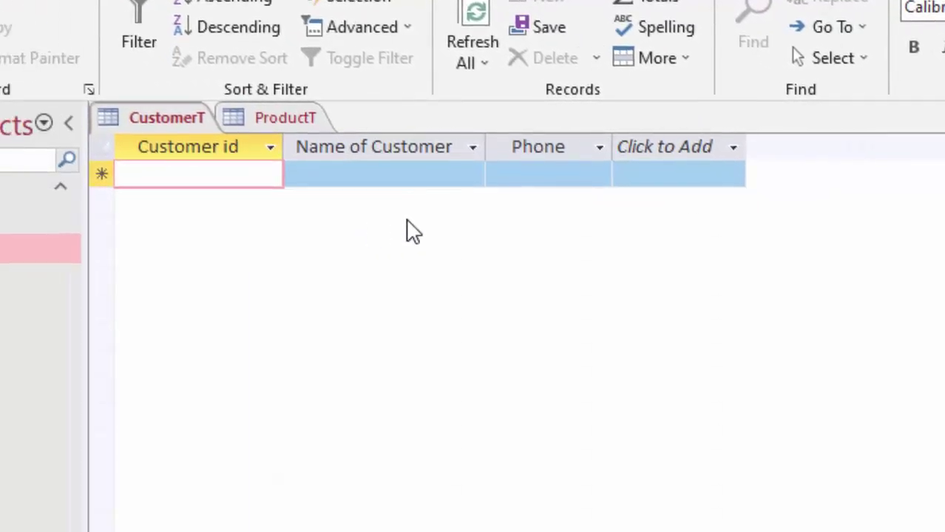
Step: Enter the first customer's id, full name and phone number
text(E01)
key(Tab)
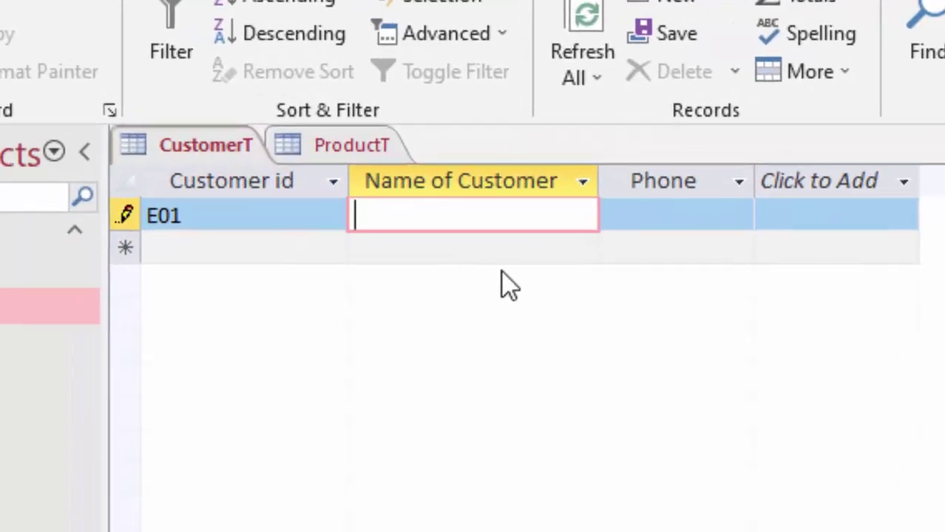
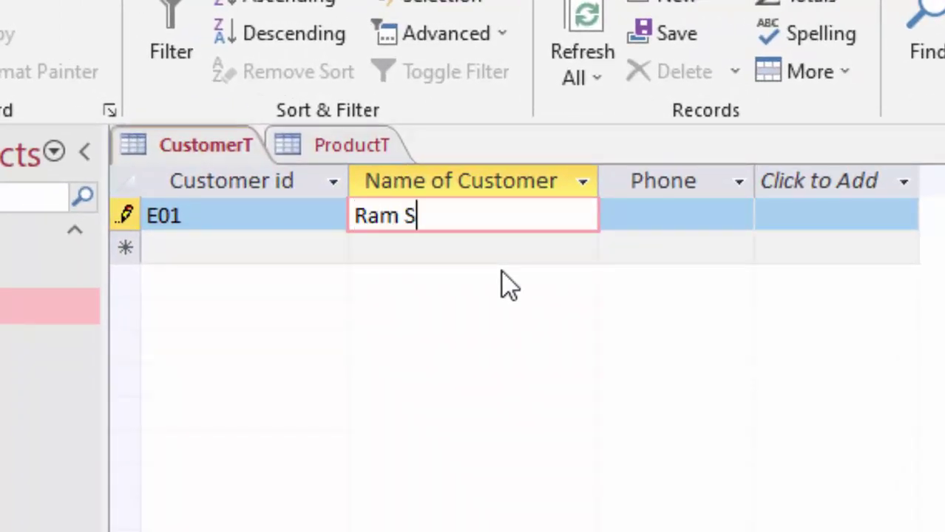
key(Tab)
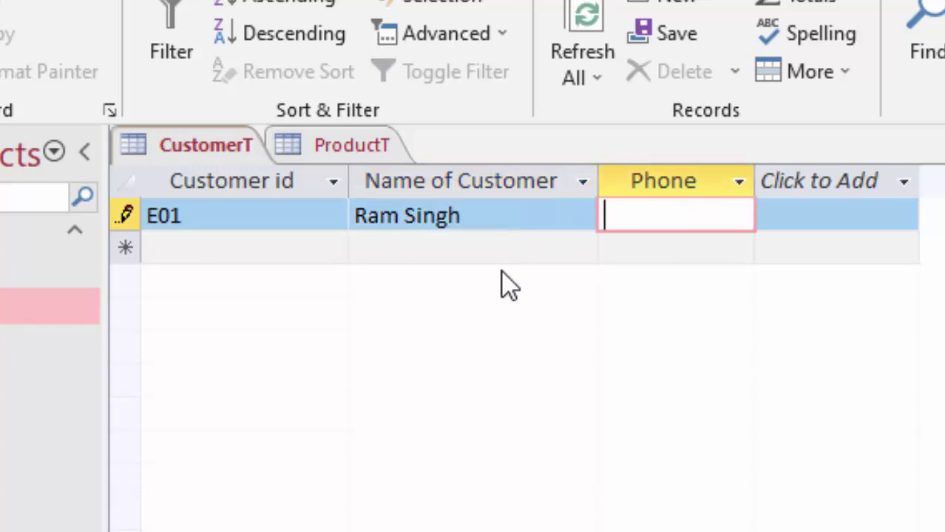
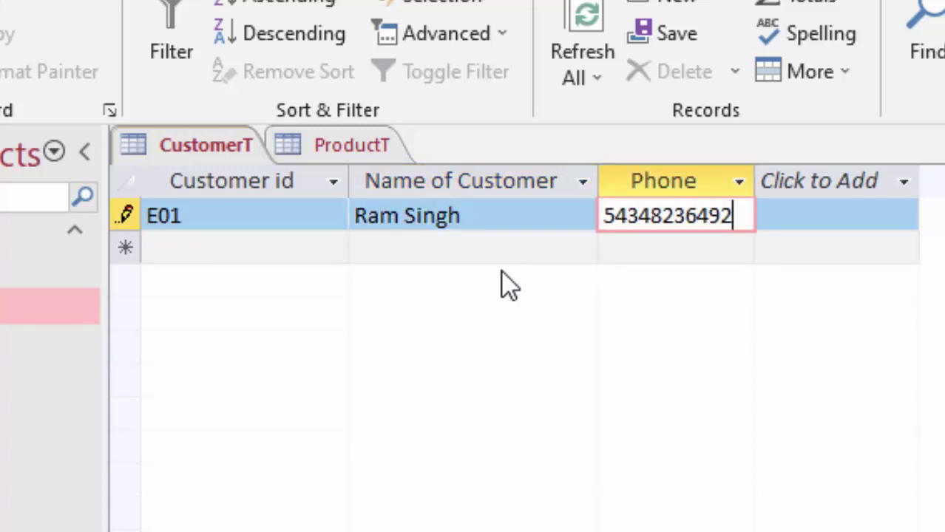
key(Tab)
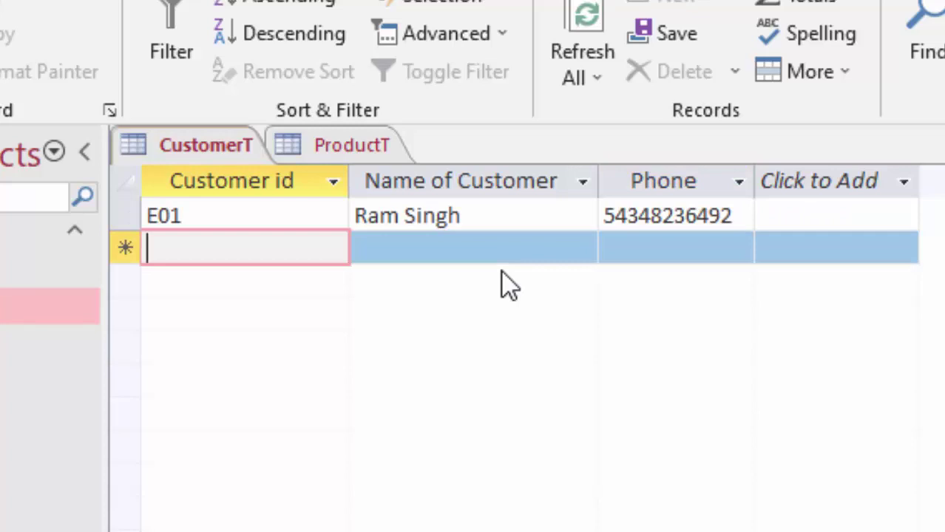
Step: Enter the second customer's id, name and phone number, then save the table
text(E02)
key(Tab)
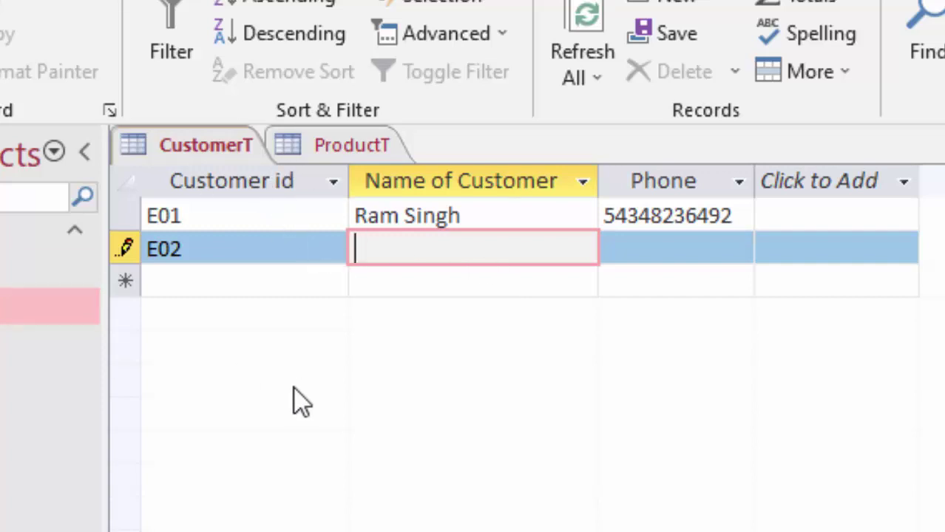
text(Amit)
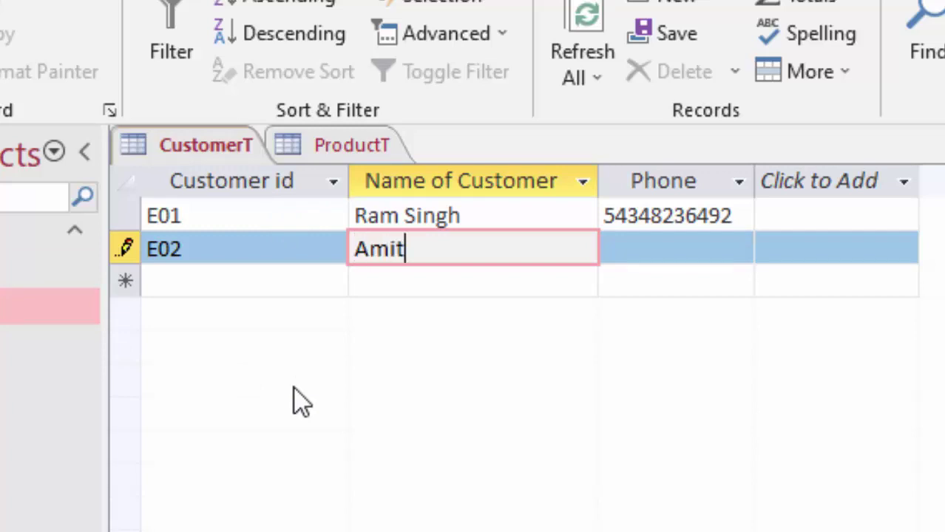
key(Tab)
text(567)
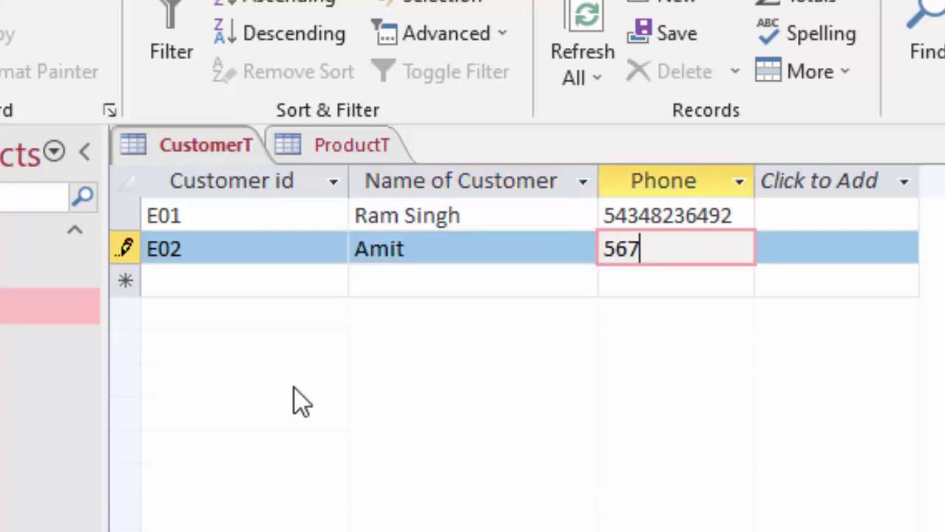
text(58768)
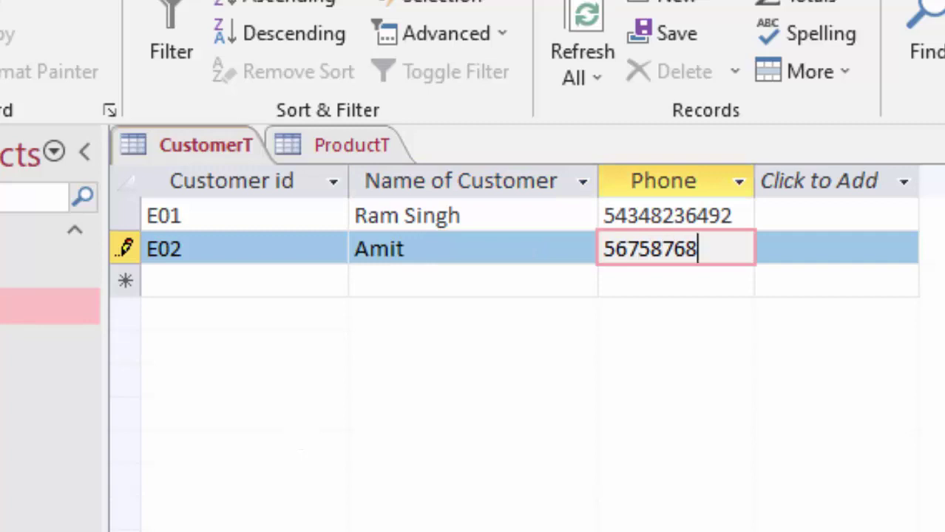
click(41, 21)
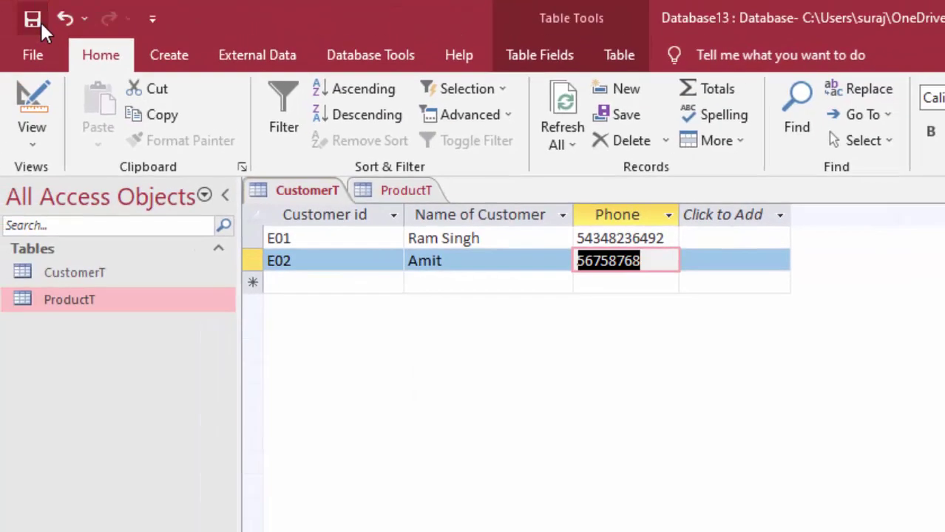
Step: Open ProductT and fill in Customer Id for Keyboard and Mouse with the two customers' ids
click(82, 277)
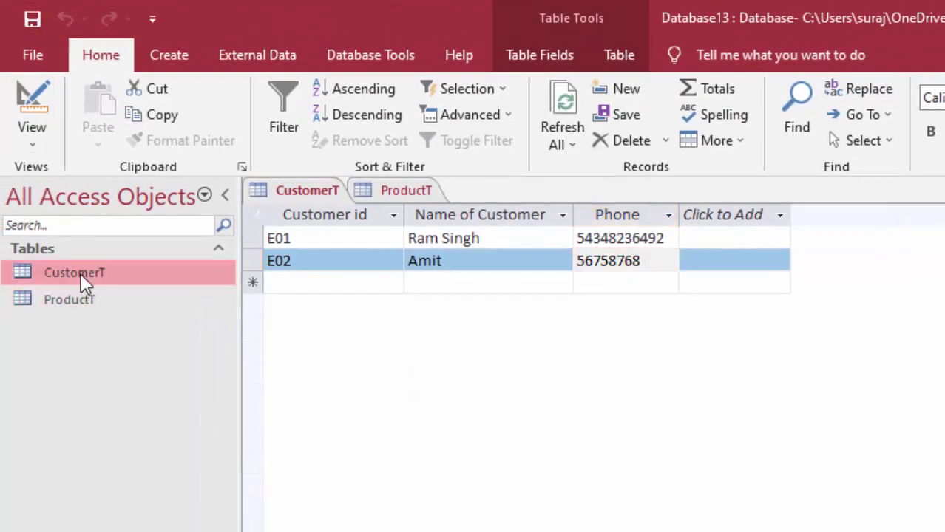
double_click(112, 309)
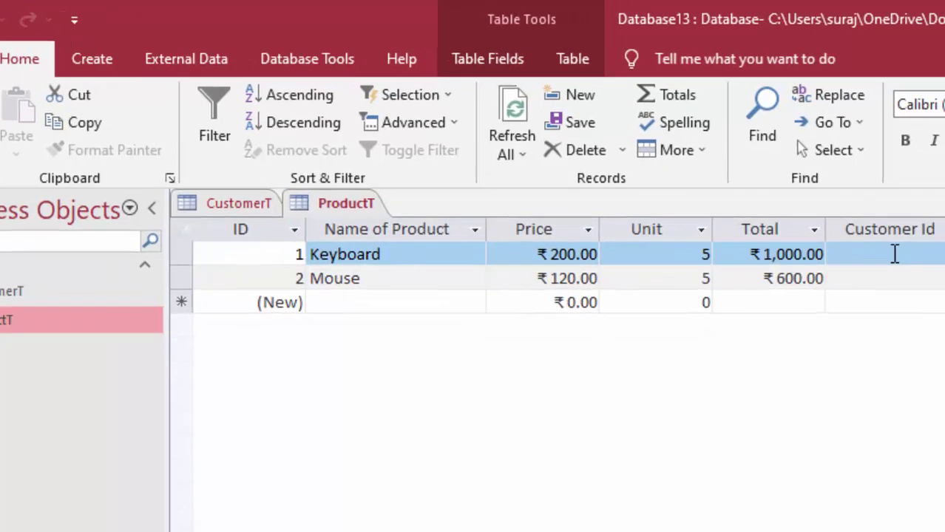
click(917, 239)
text(E01)
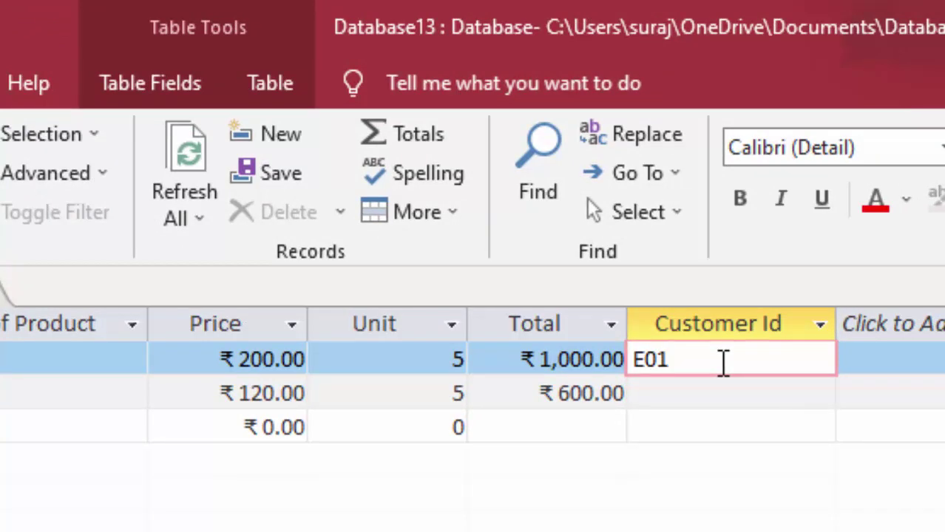
key(Return)
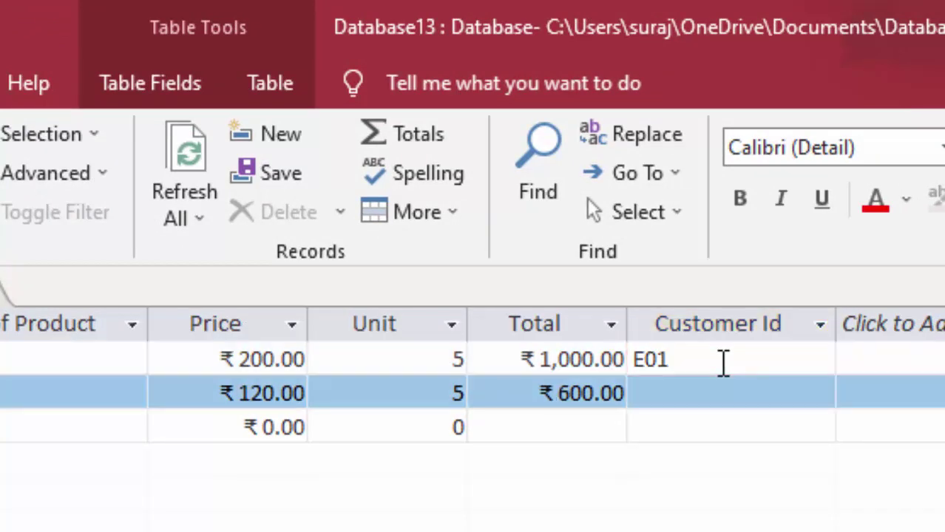
click(704, 397)
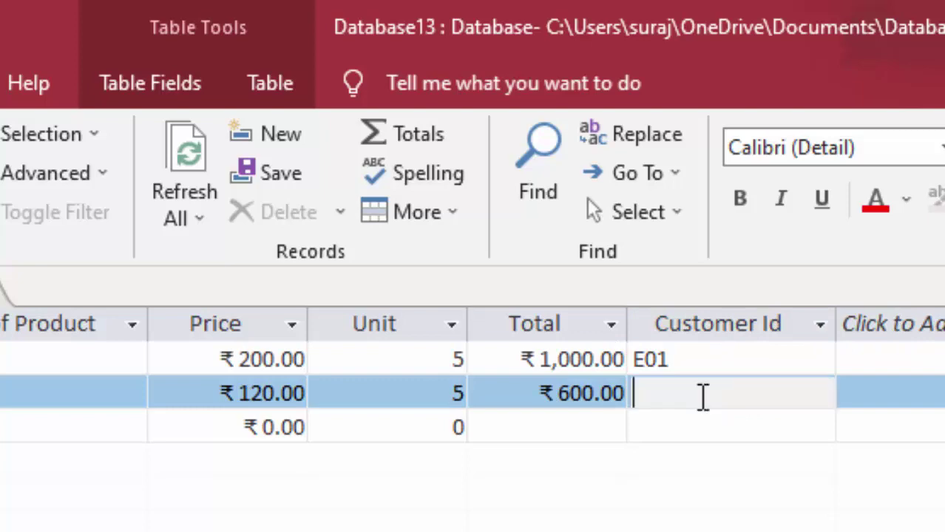
text(E02)
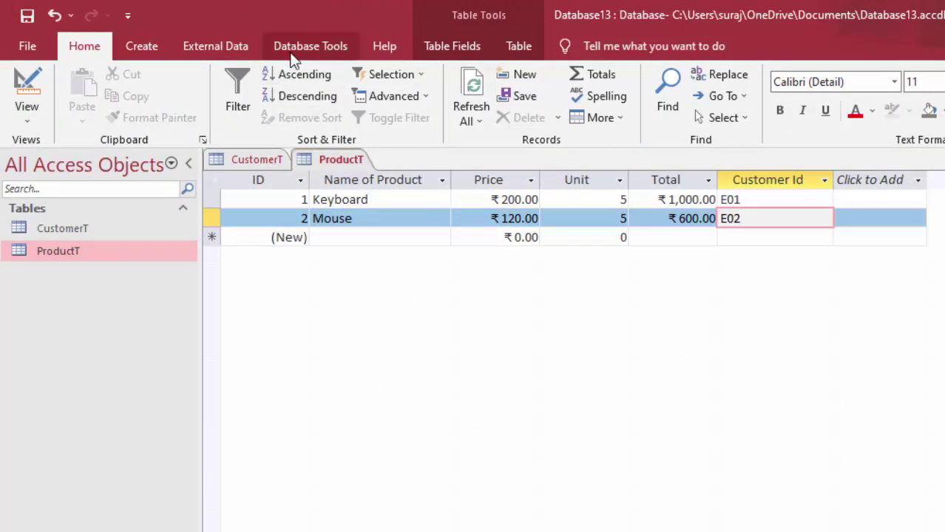
Step: Close the ProductT and CustomerT tables
right_click(343, 159)
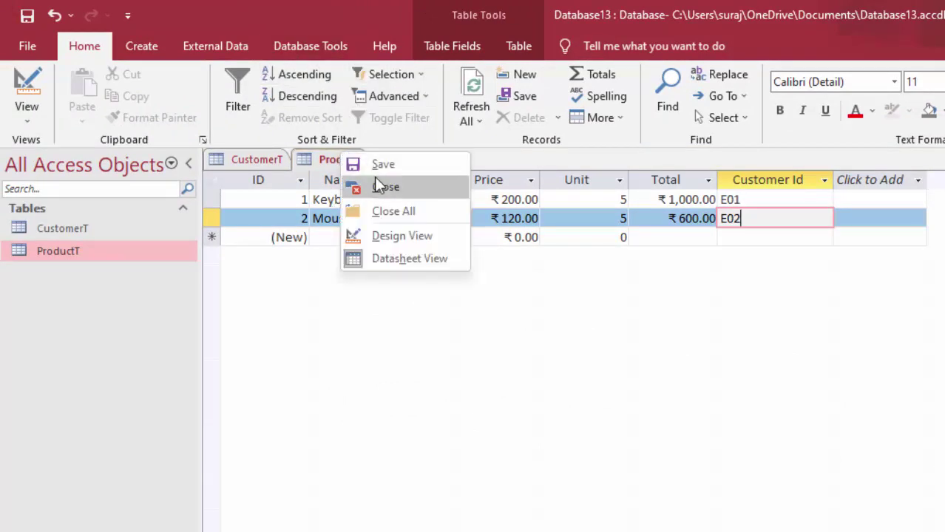
click(376, 185)
right_click(238, 159)
click(271, 191)
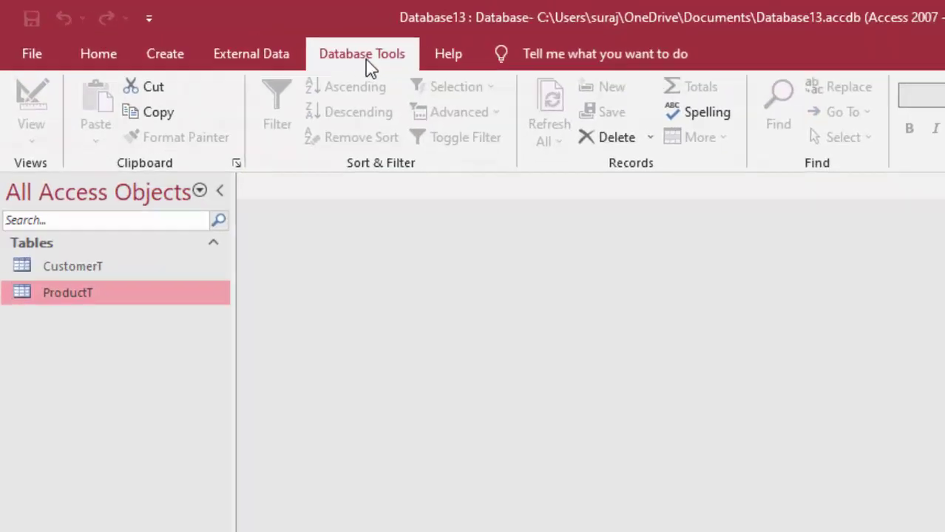
Step: Open the Relationships window and add the CustomerT and ProductT tables to it
click(368, 59)
click(294, 112)
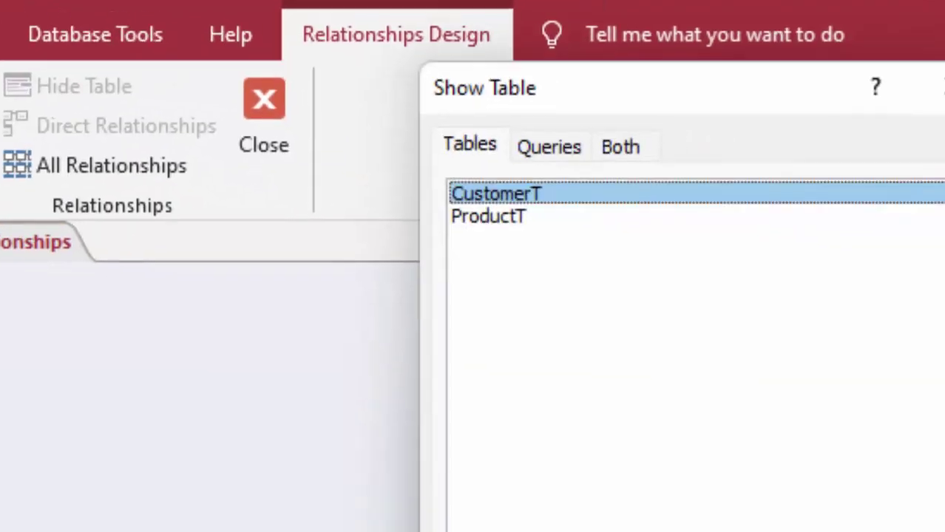
key(Return)
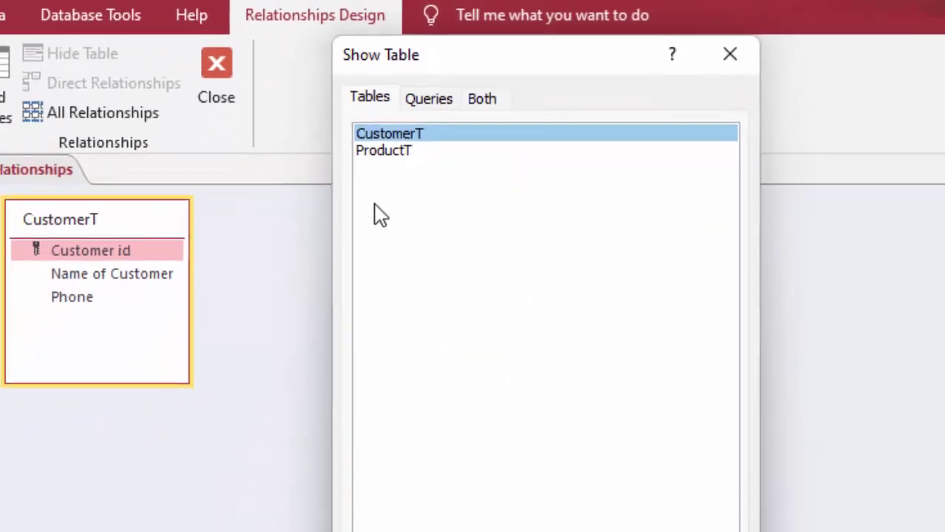
click(387, 147)
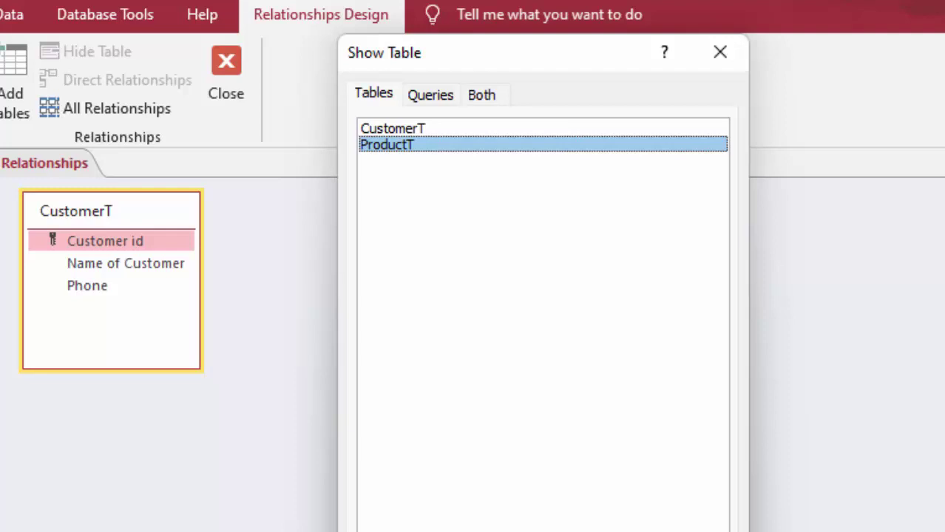
key(Return)
key(Escape)
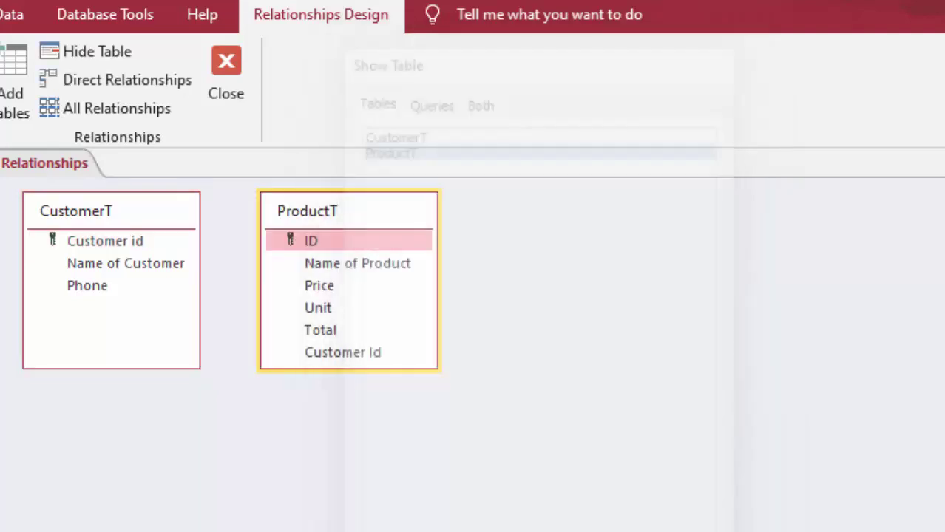
Step: Link Customer id one-to-many, enforcing referential integrity with cascading updates and deletes
drag(155, 250, 348, 356)
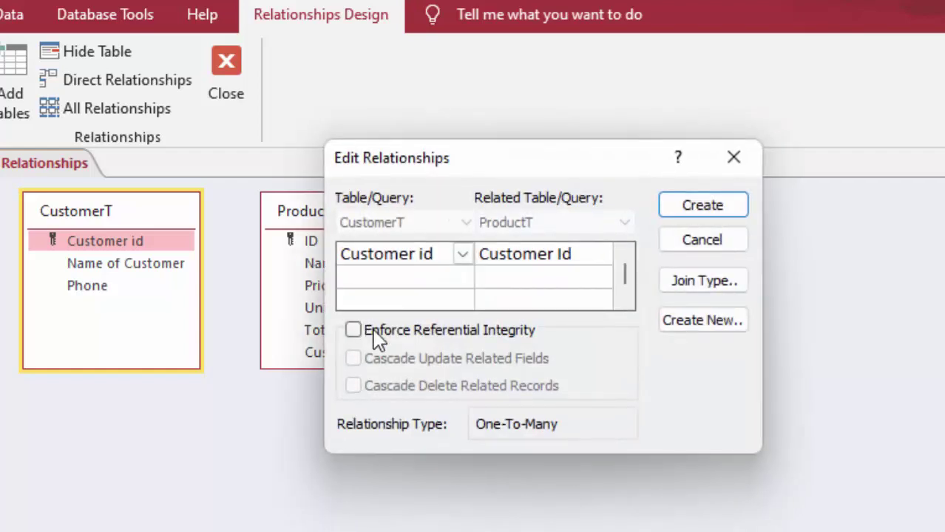
click(363, 331)
click(352, 358)
click(382, 387)
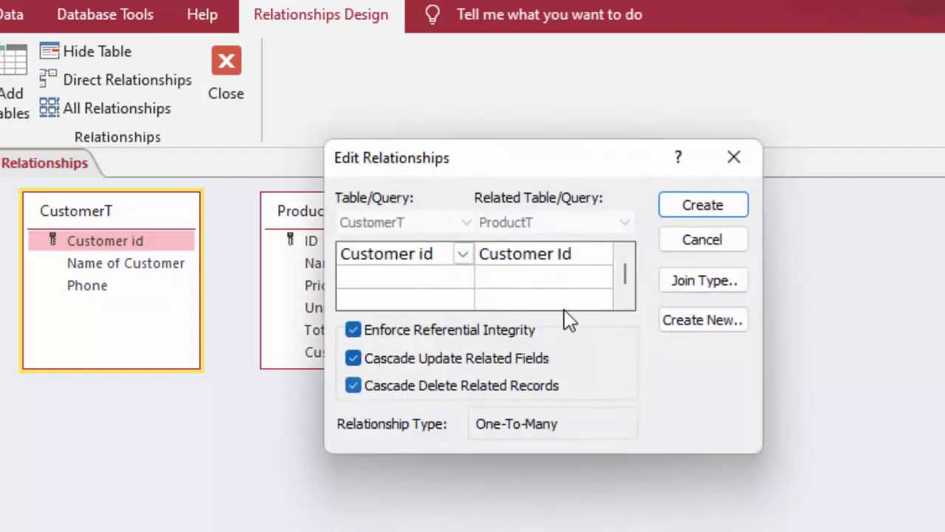
click(669, 207)
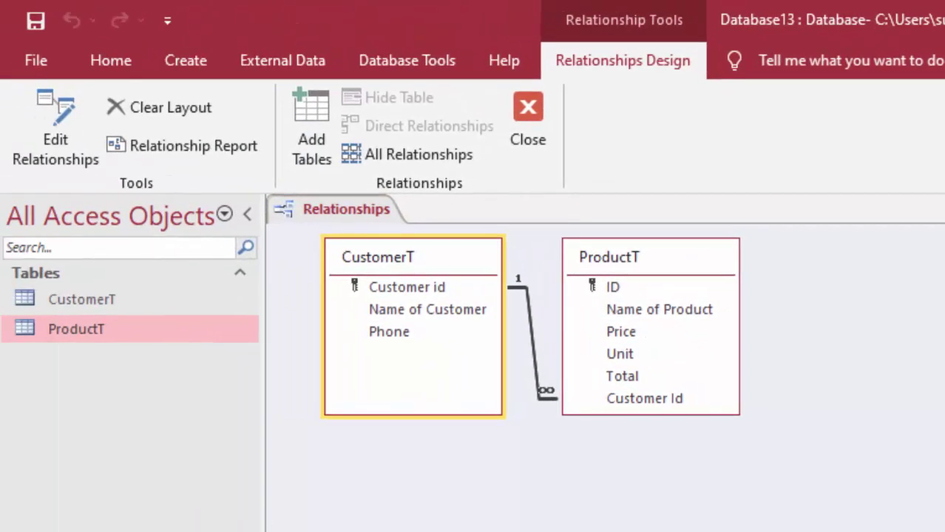
Step: Open CustomerT, expand E01 to see its related Keyboard product, then close the table
double_click(69, 302)
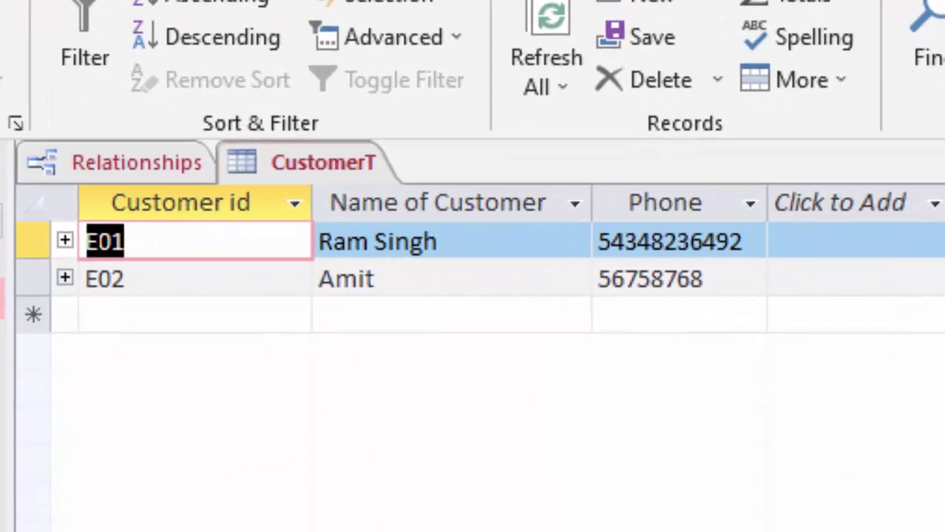
click(64, 243)
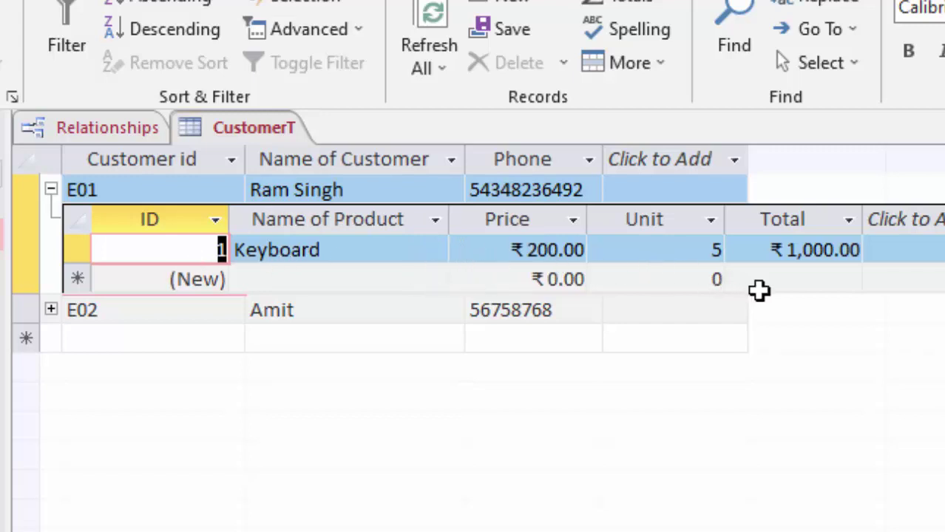
right_click(238, 136)
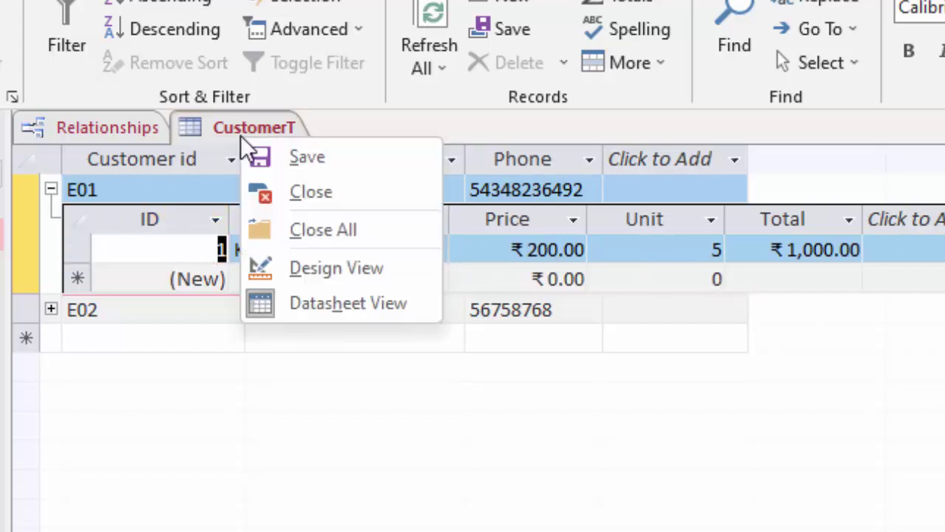
click(283, 194)
Step: Close the Relationships layout, saving its changes
right_click(318, 194)
click(366, 240)
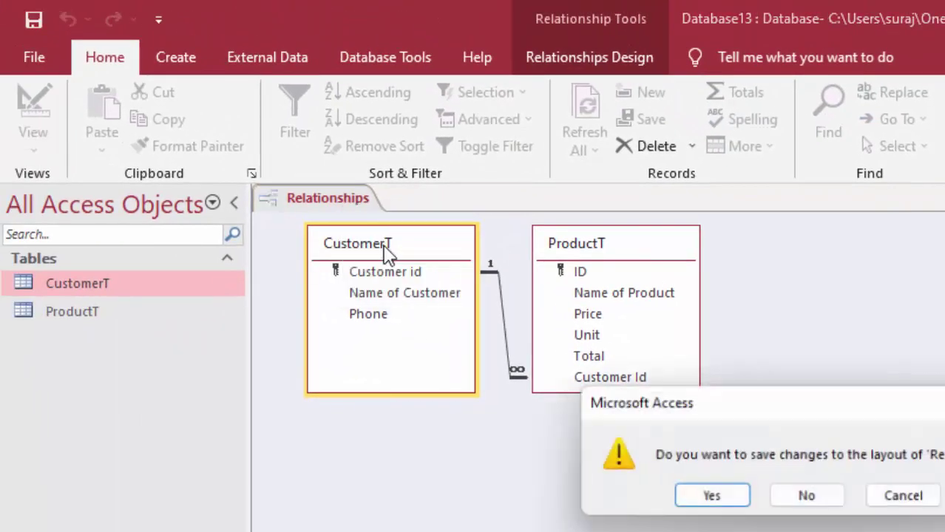
click(710, 499)
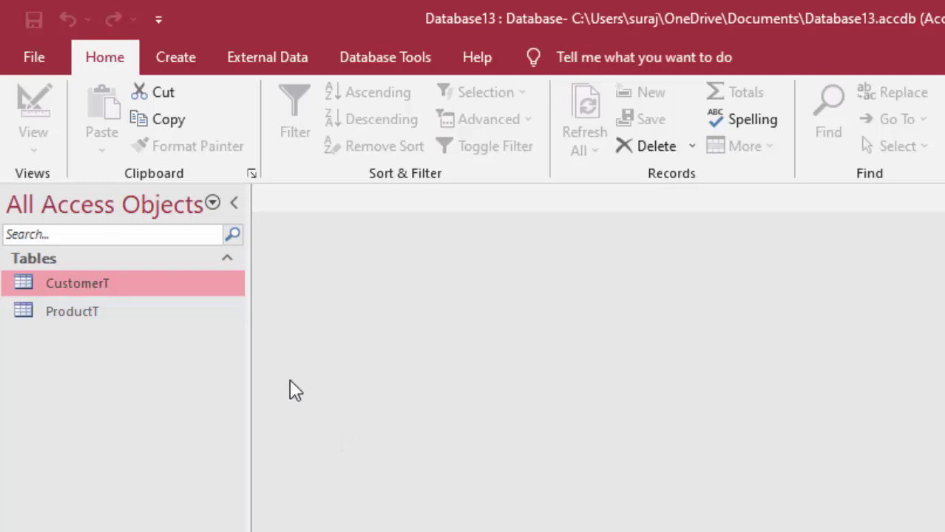
Step: Start the Form Wizard and add CustomerT's Customer id, Name of Customer and Phone fields
click(183, 62)
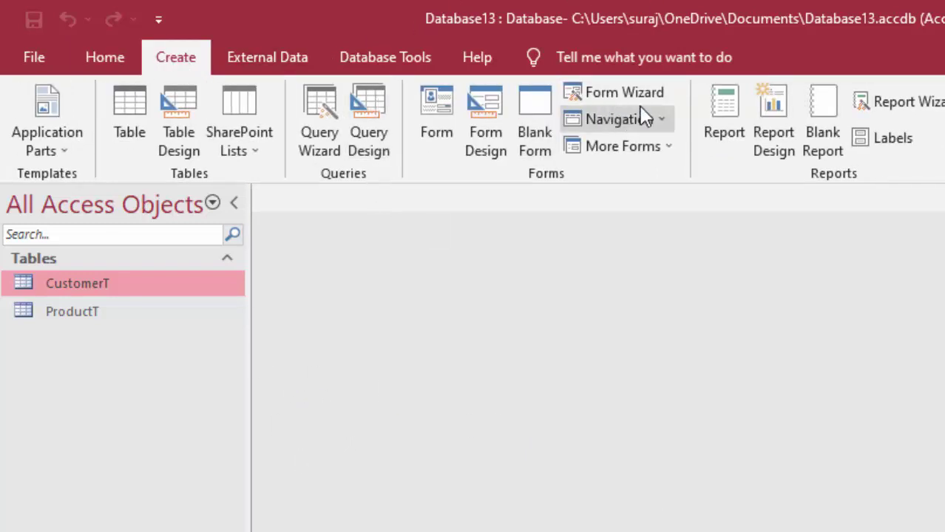
click(668, 151)
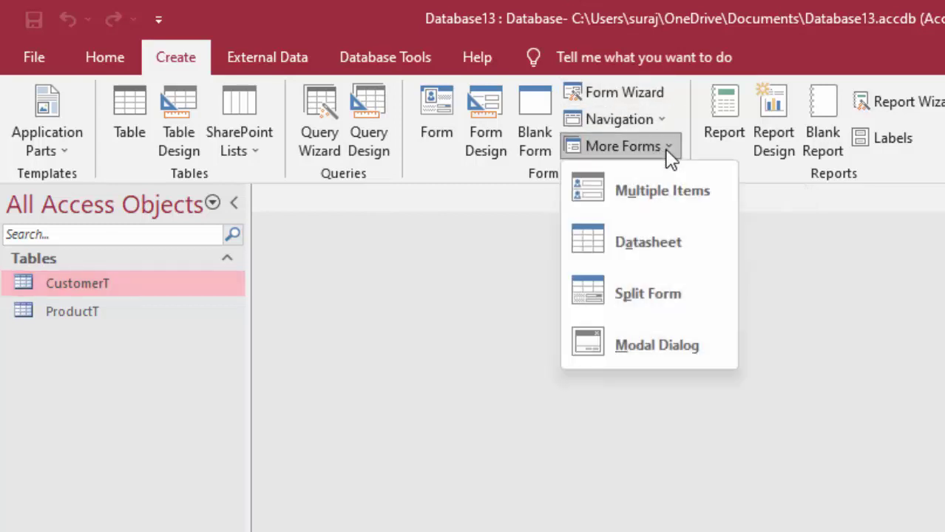
click(648, 94)
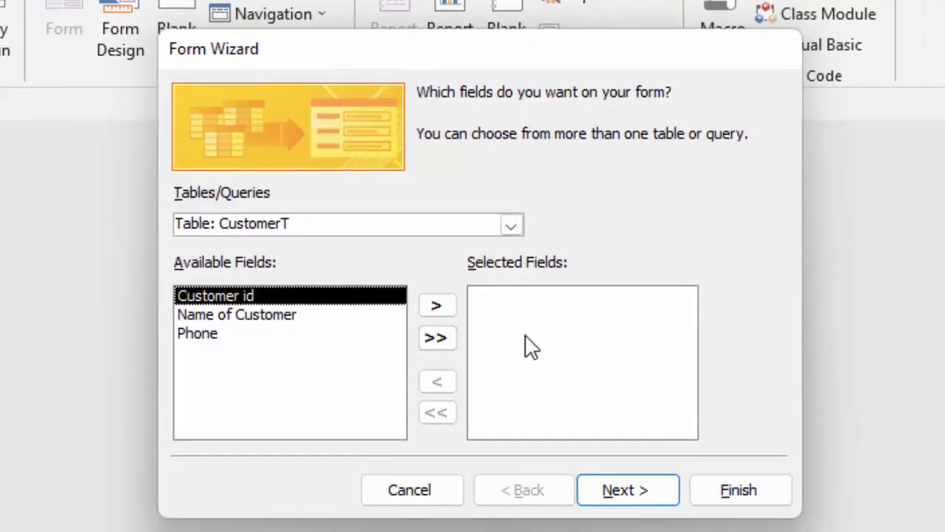
click(437, 306)
click(441, 308)
click(441, 309)
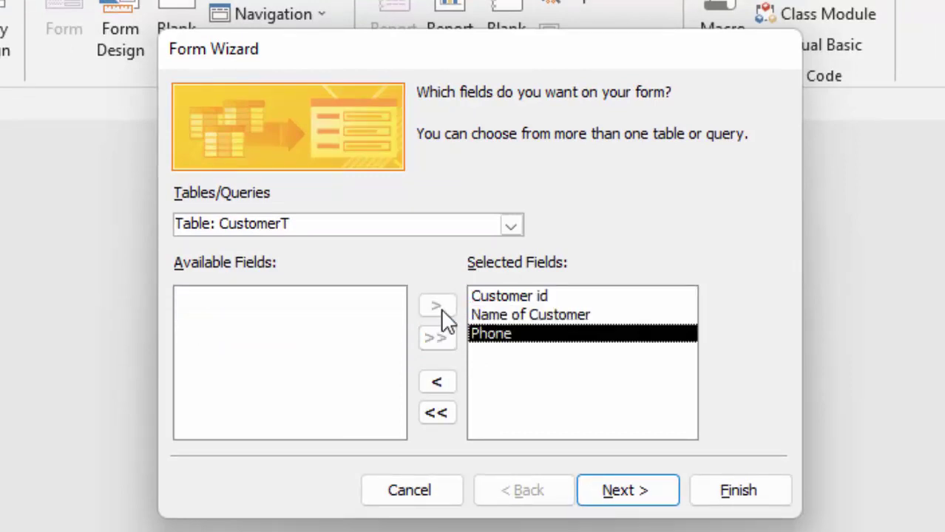
Step: Add ProductT's Name of Product, Price, Unit and Total fields to the form
click(511, 226)
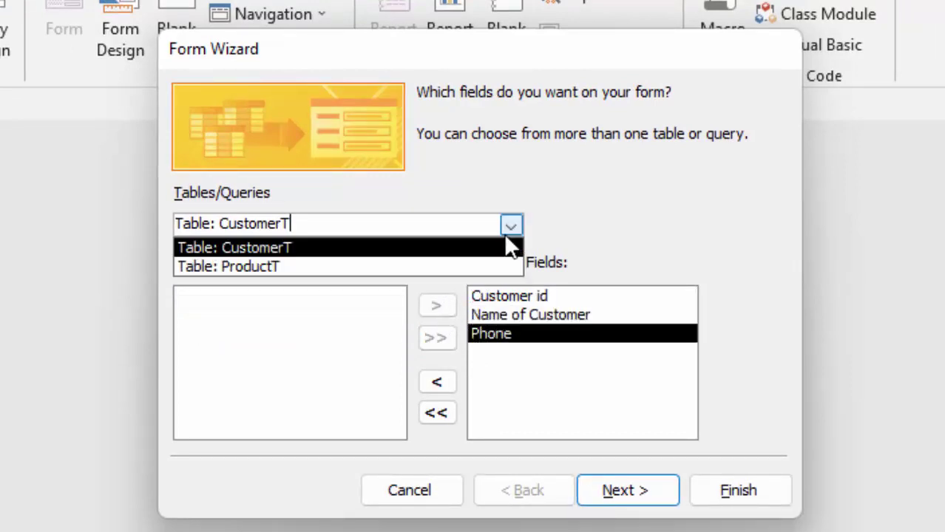
click(430, 265)
click(232, 316)
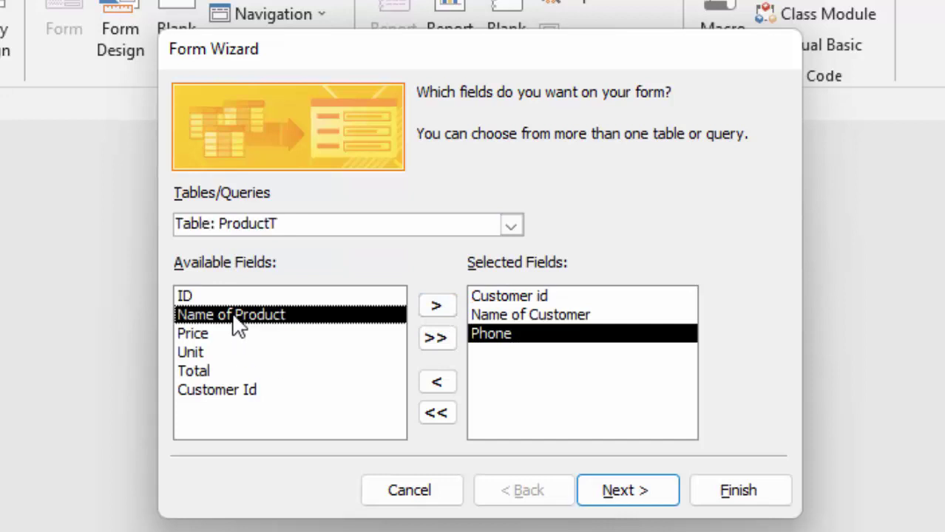
click(434, 308)
click(435, 308)
click(435, 307)
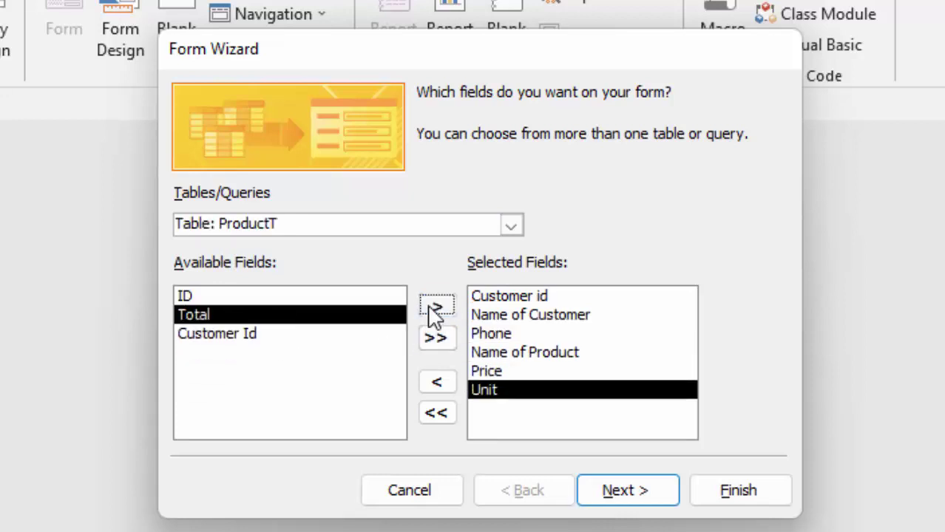
click(435, 308)
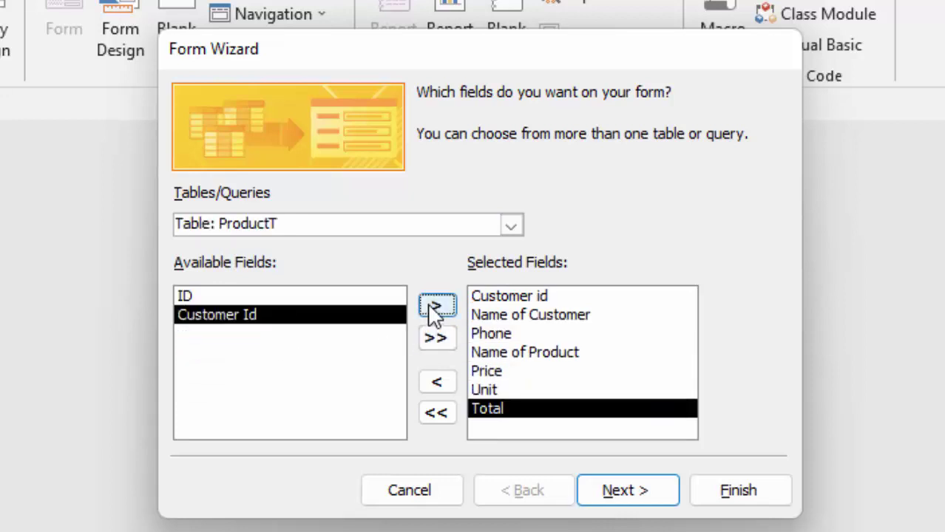
Step: View the data by CustomerT with a Datasheet subform and finish the form
click(614, 494)
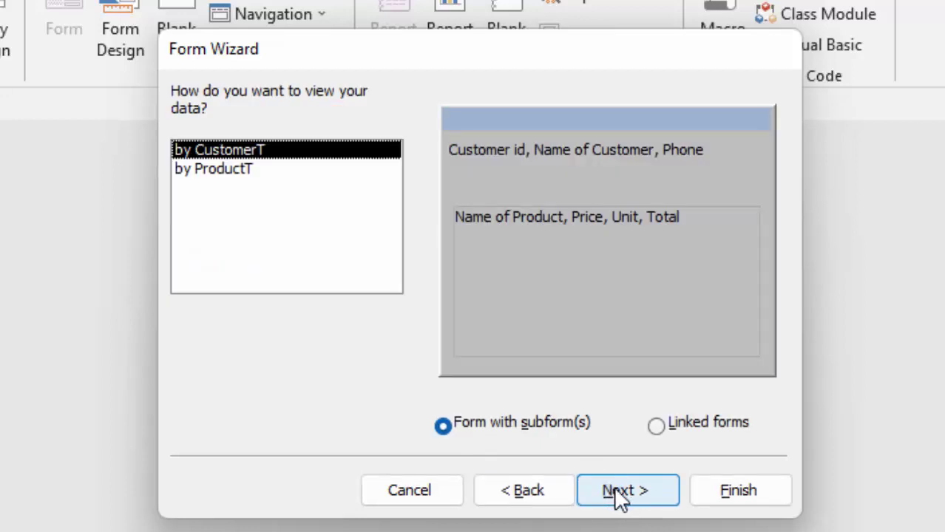
click(620, 499)
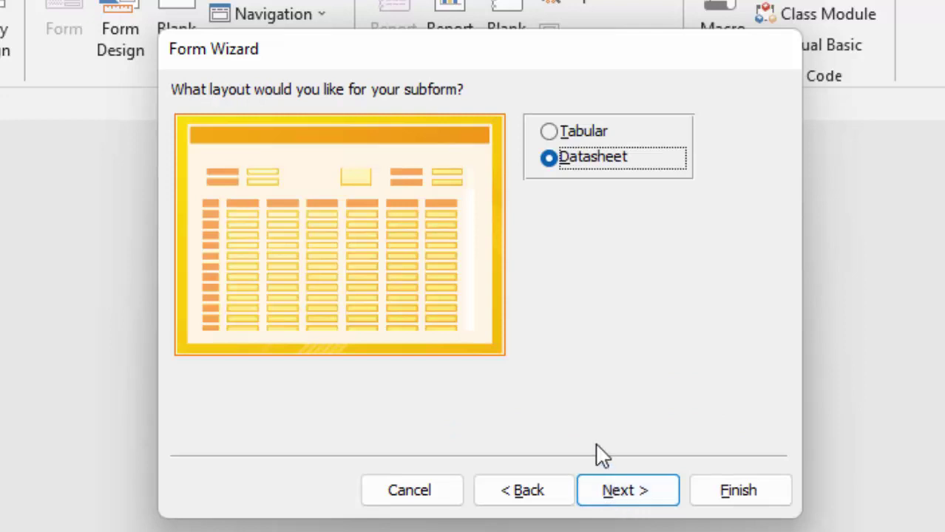
click(649, 497)
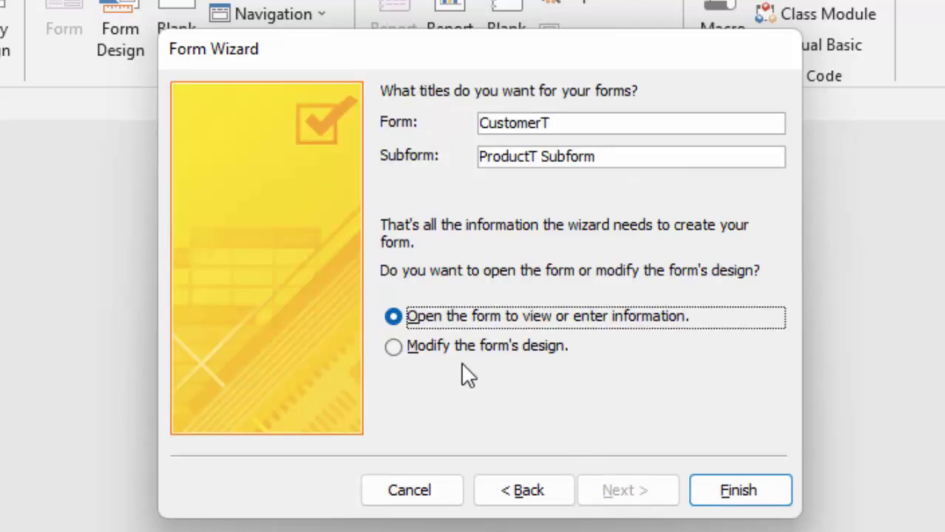
click(728, 492)
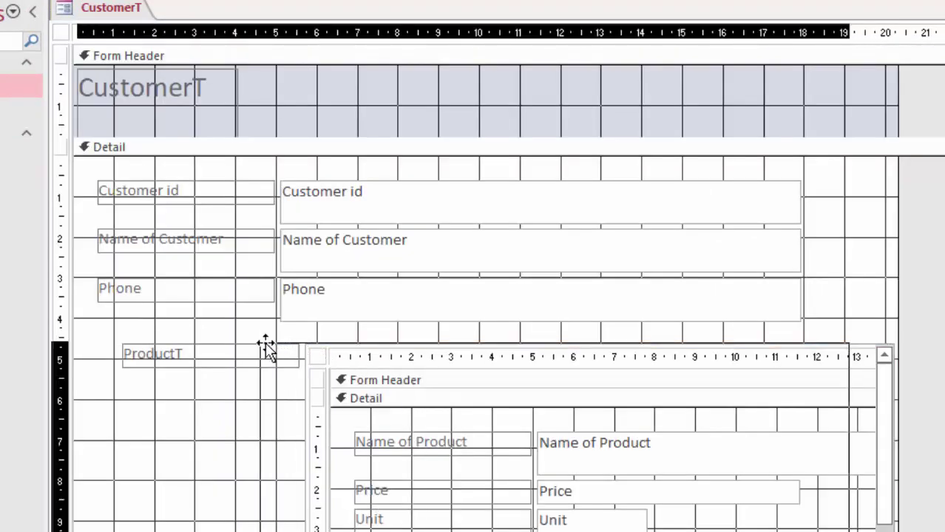
Step: Move the ProductT subform up and widen both the form and the subform
drag(323, 348, 275, 338)
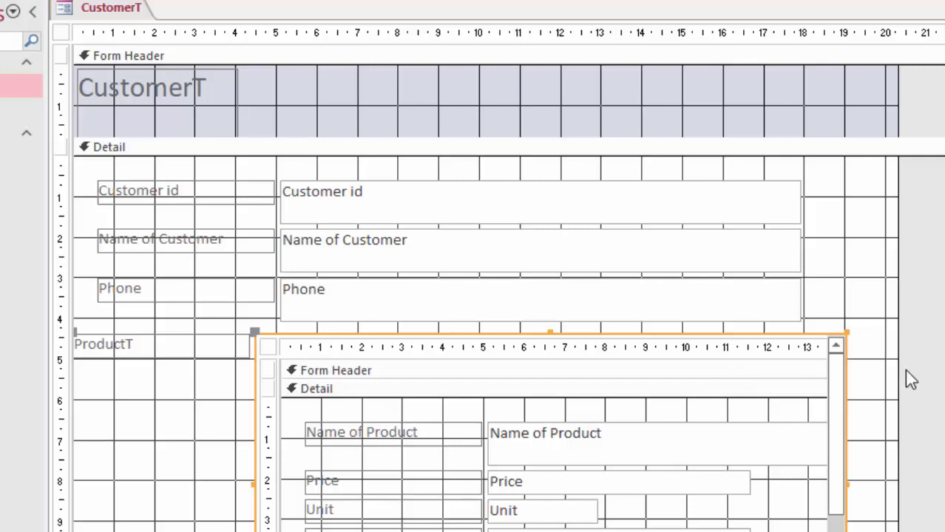
drag(898, 315, 940, 315)
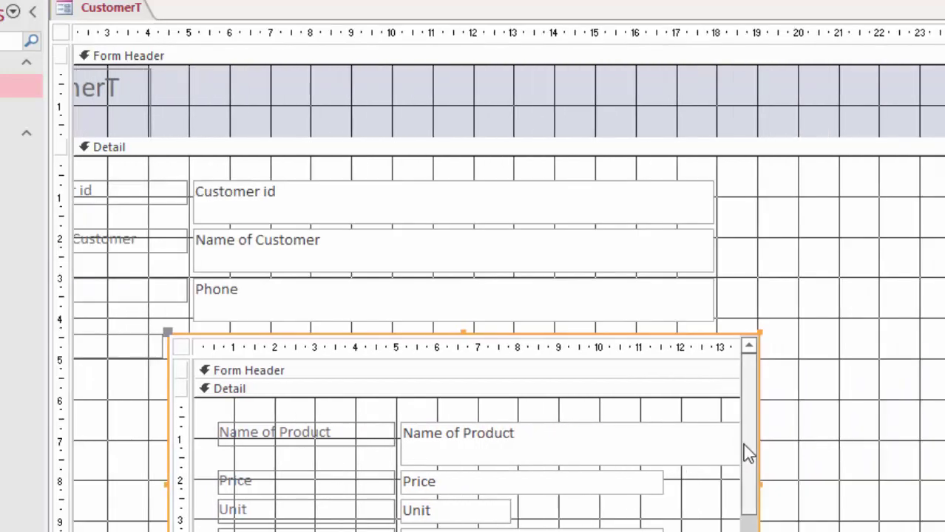
drag(760, 485, 903, 520)
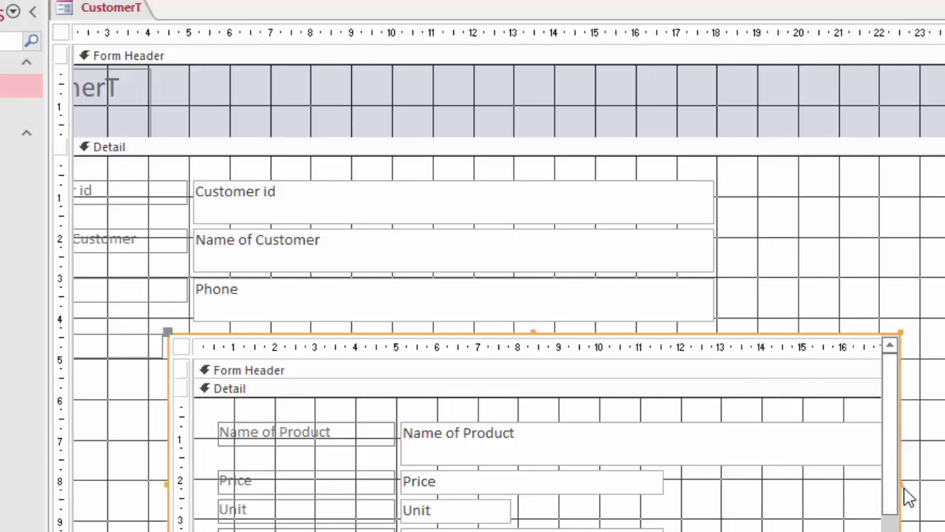
drag(900, 484, 936, 492)
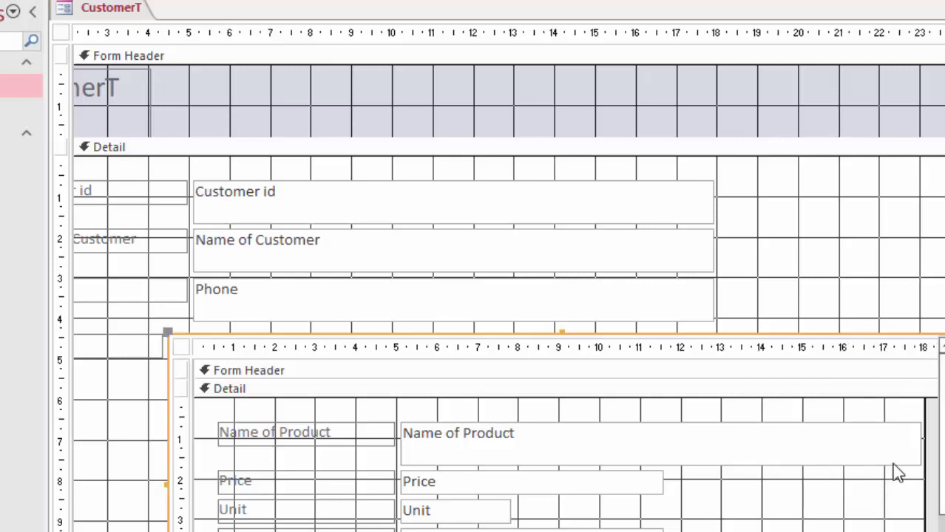
Step: Narrow the Name of Product box, align the subform with its label, and switch to Form View
click(909, 454)
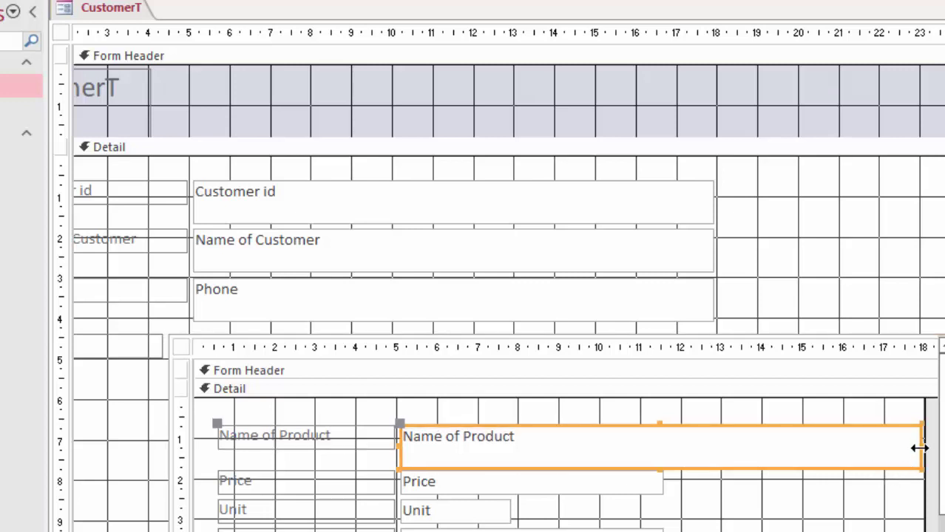
drag(920, 448, 675, 451)
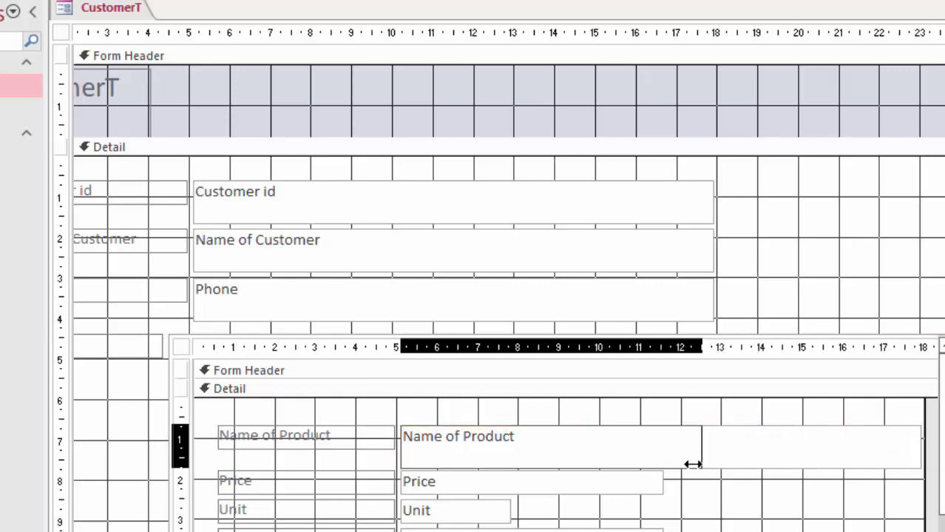
click(200, 312)
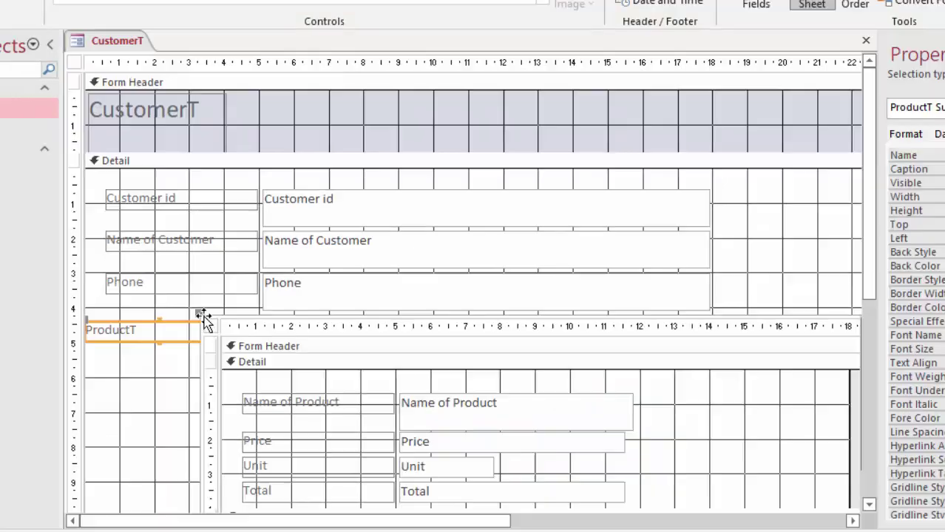
drag(213, 321, 234, 325)
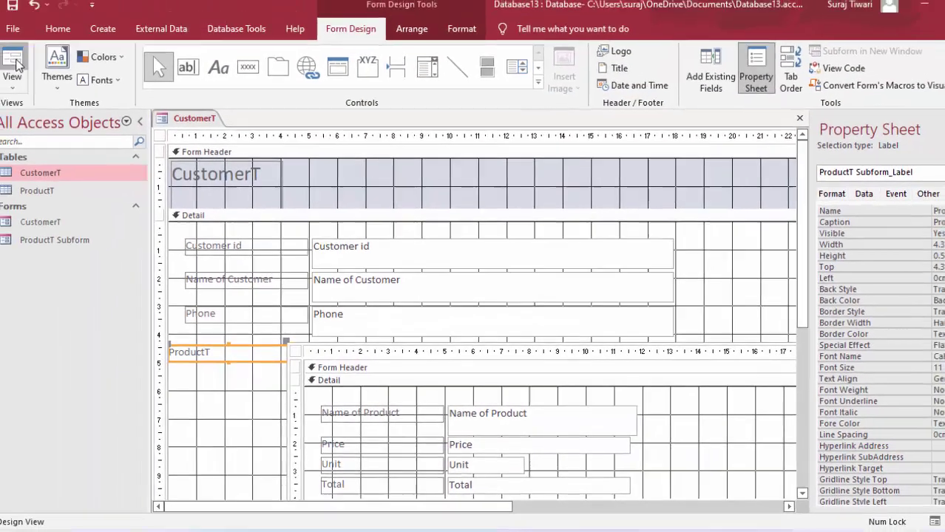
click(21, 70)
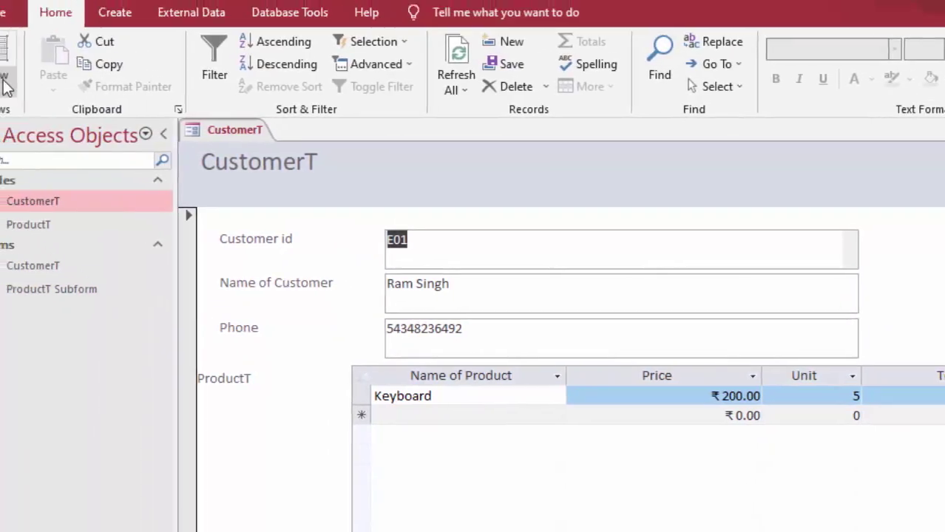
Step: Return to Design View and delete the CustomerT title label from the form header
click(27, 111)
click(71, 244)
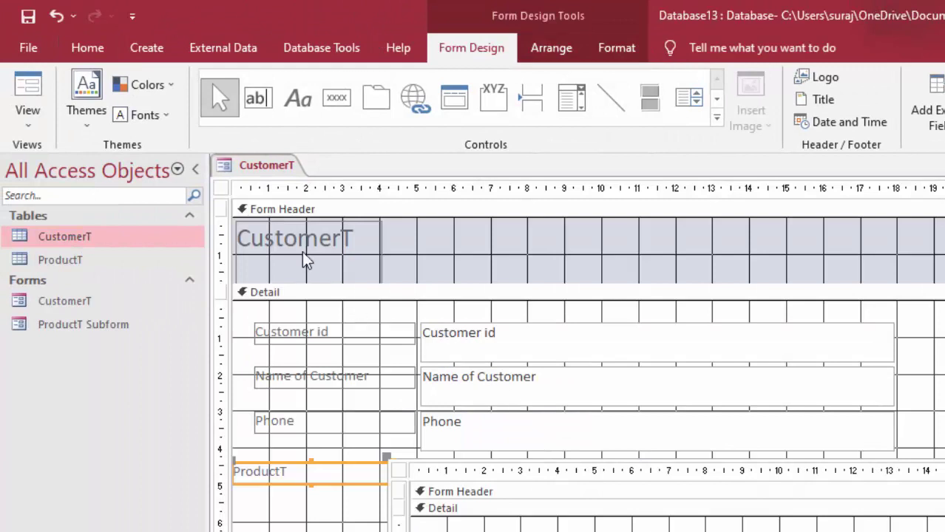
click(381, 256)
key(Delete)
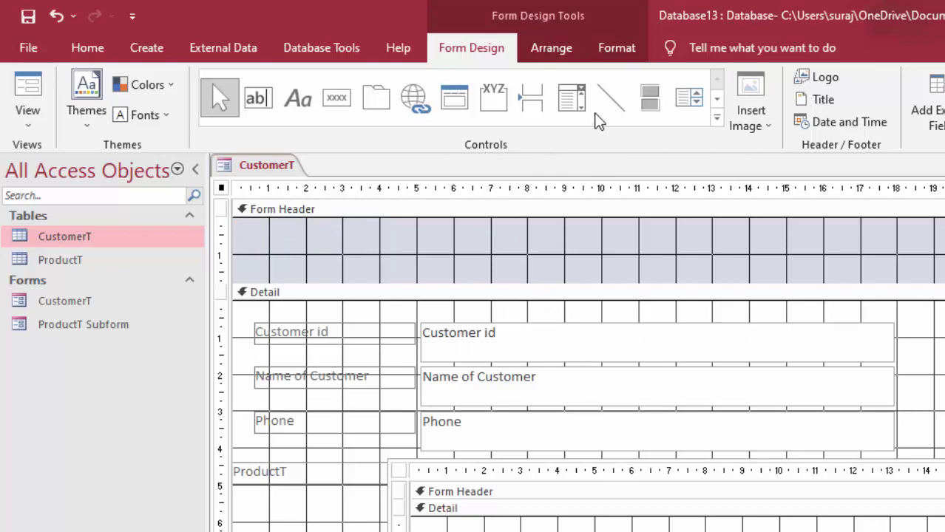
click(577, 98)
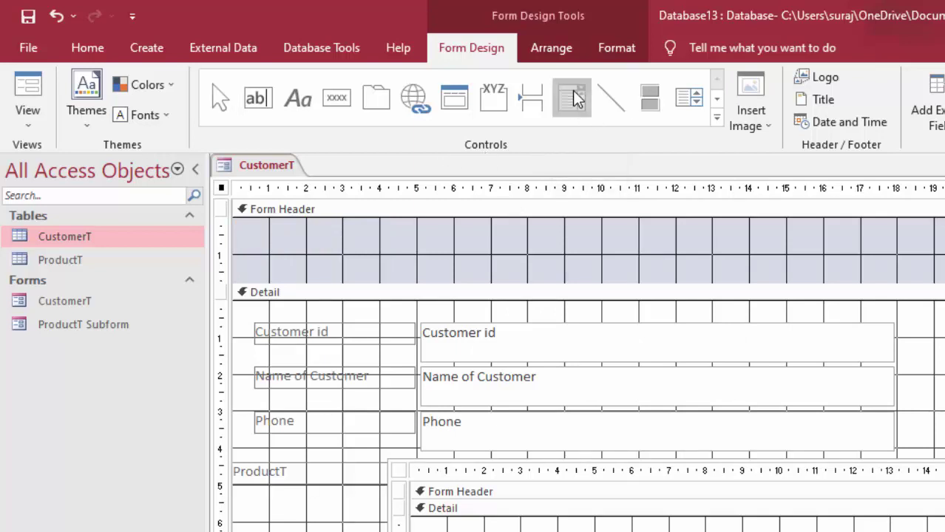
Step: Draw a header combo box that finds records by Customer id, labelled 'Customer id'
drag(420, 233, 578, 252)
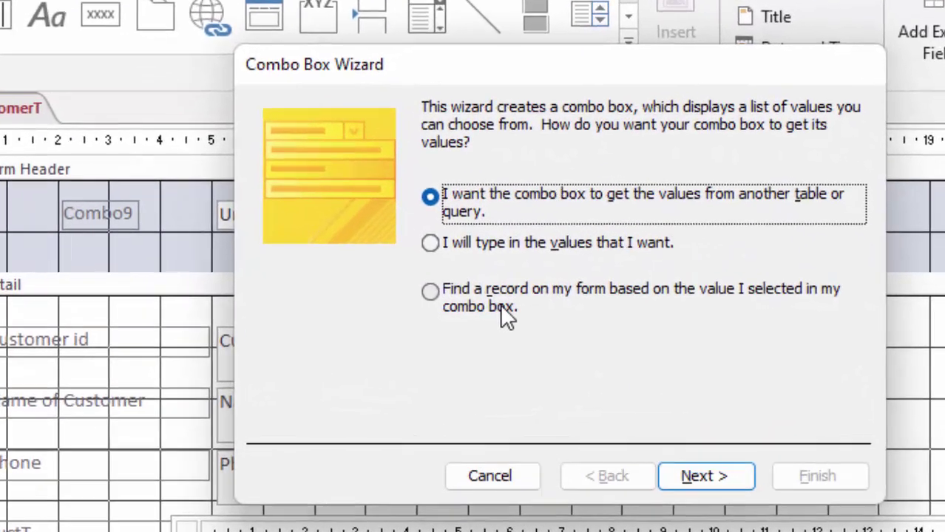
click(503, 296)
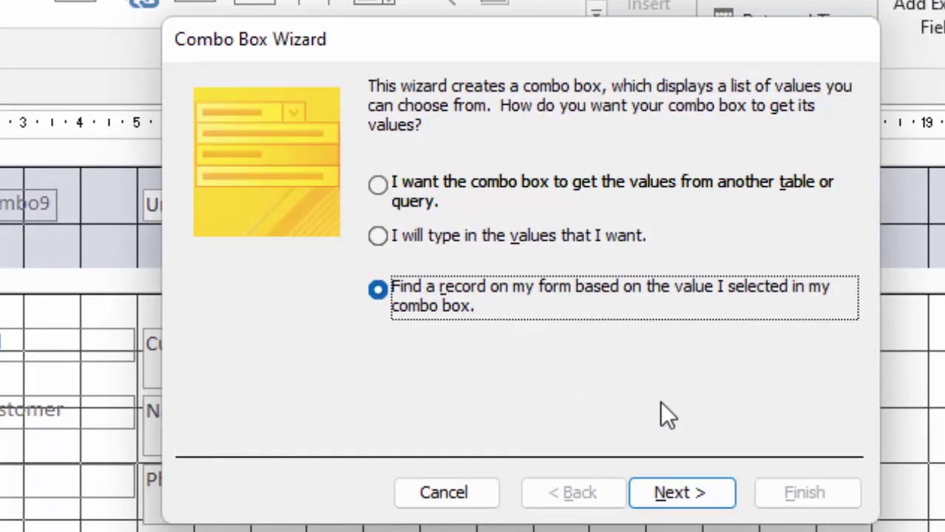
click(693, 506)
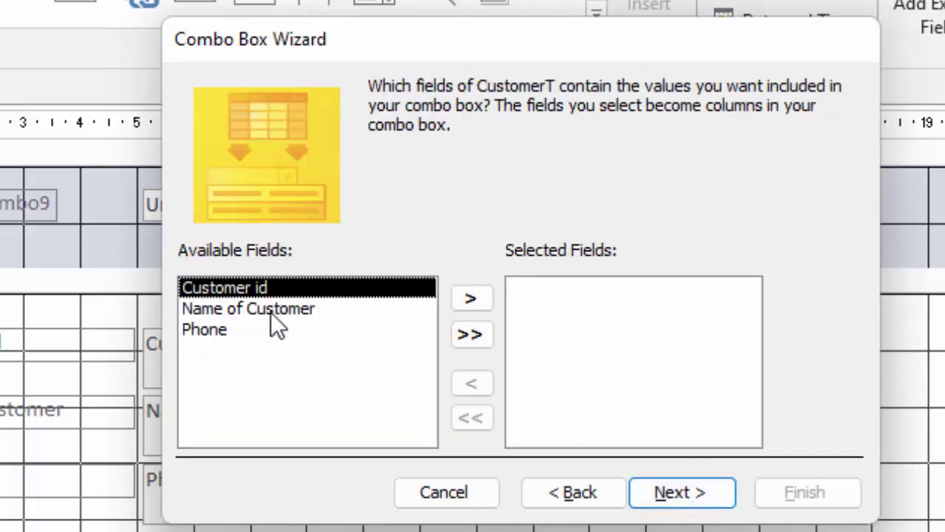
click(483, 297)
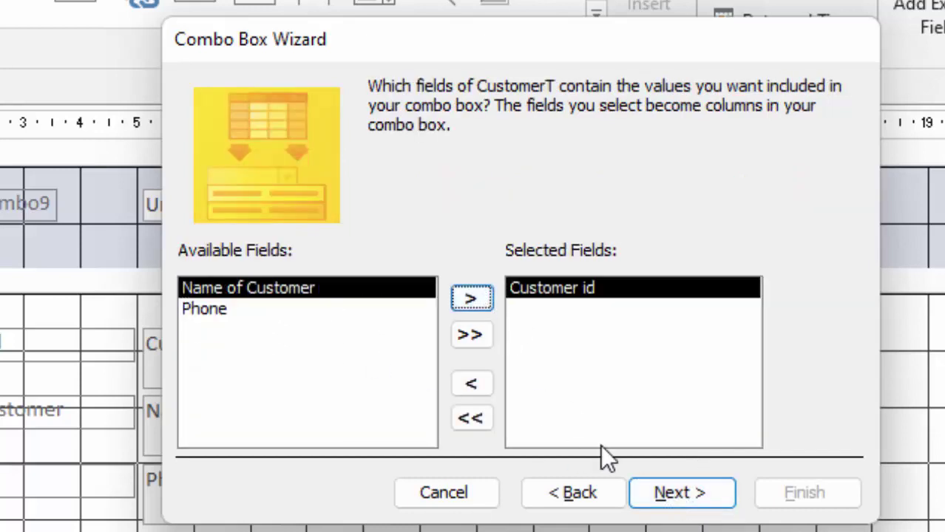
click(667, 498)
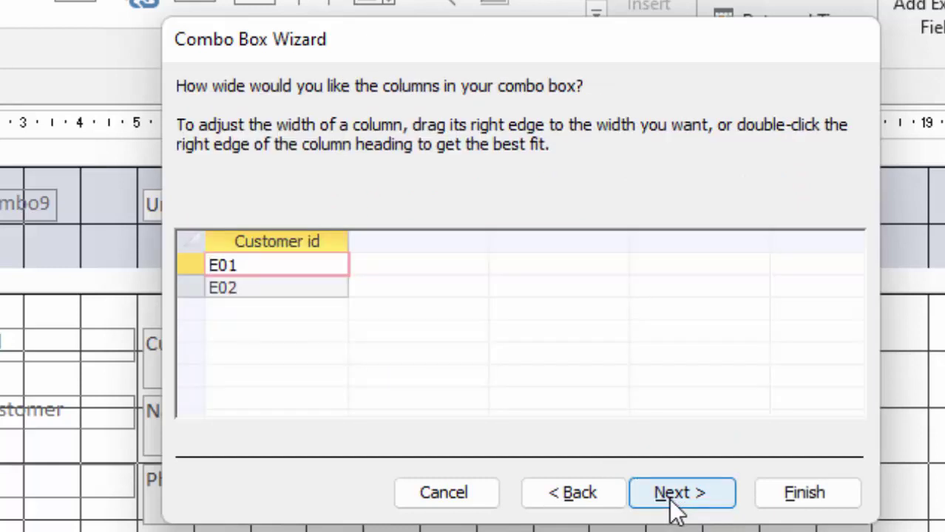
click(727, 494)
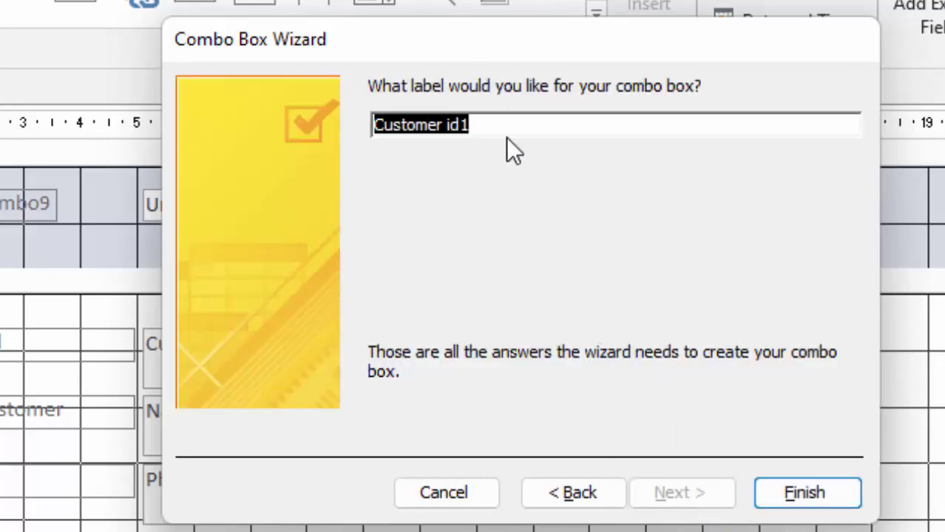
click(521, 125)
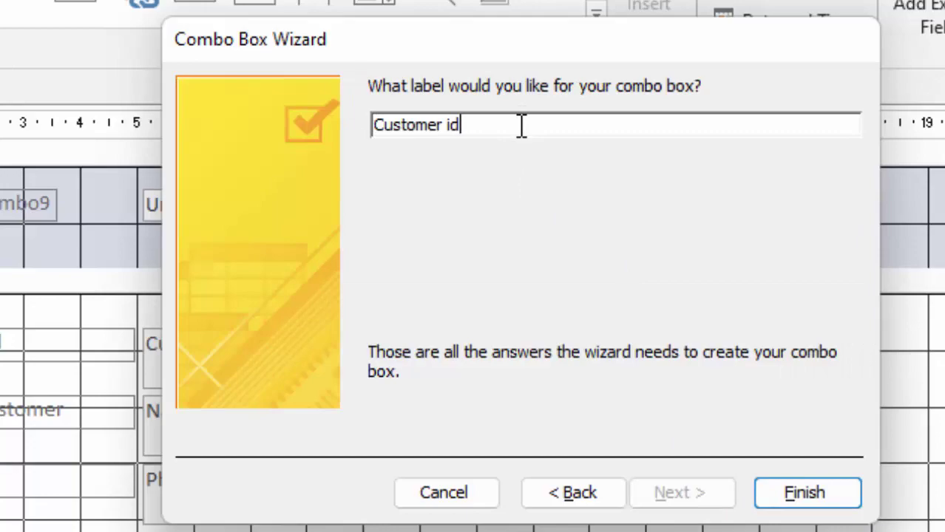
click(804, 493)
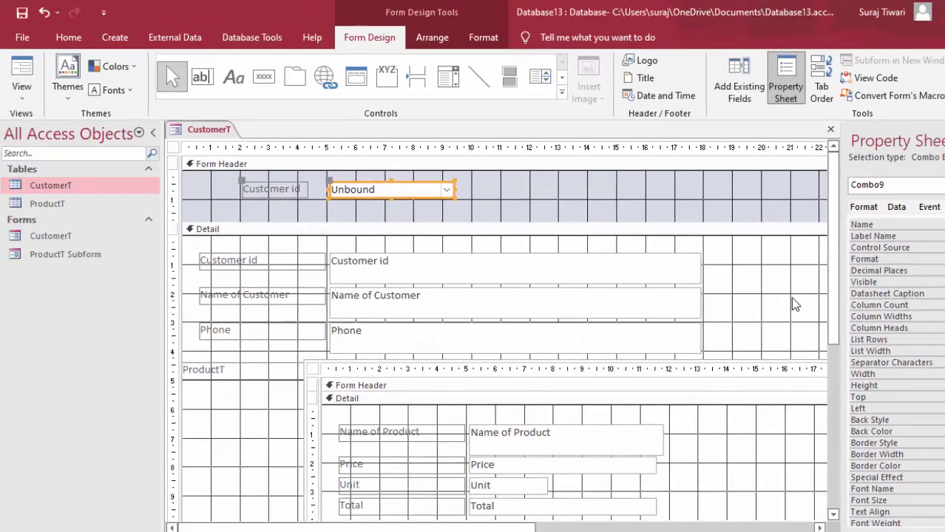
Step: Make every control's font colour black, then switch to Form View
click(783, 298)
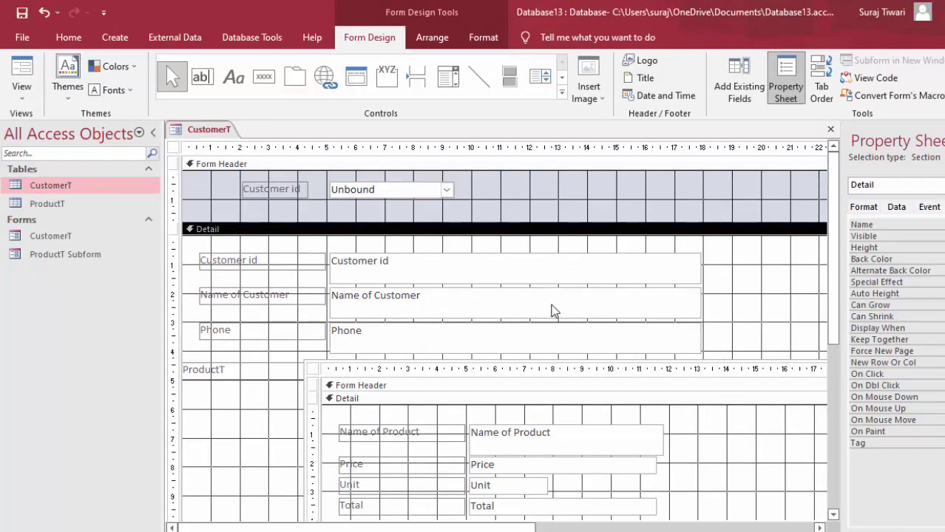
key(ctrl+a)
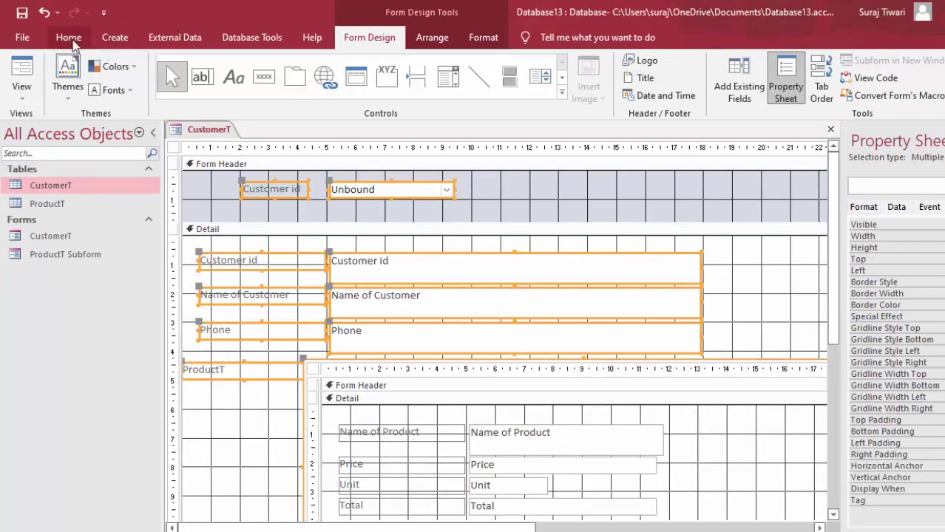
click(68, 37)
click(708, 90)
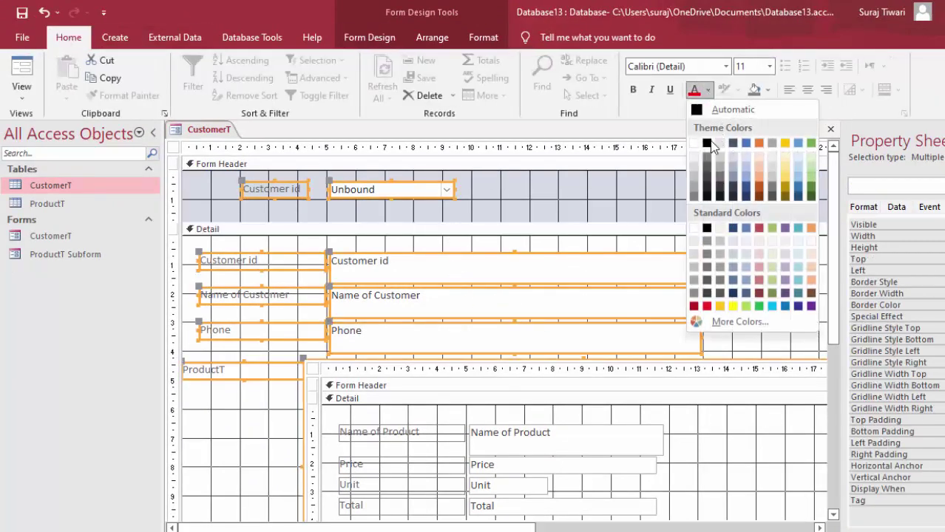
key(Escape)
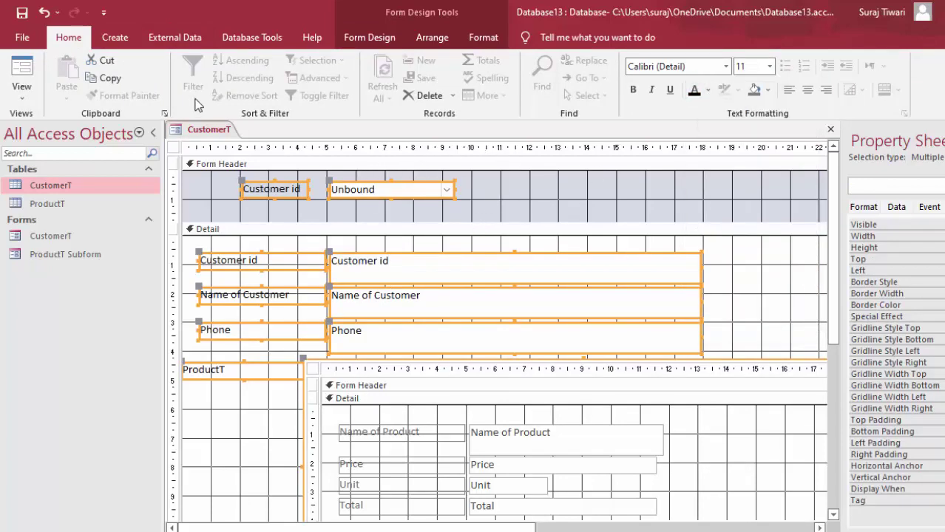
click(22, 66)
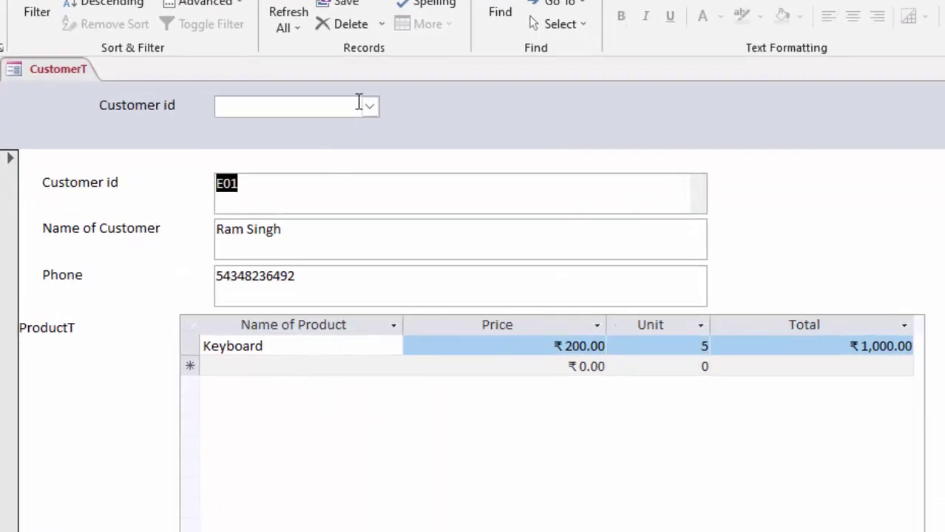
Step: Choose E02 in the Customer id drop-down to show its Mouse product
click(369, 108)
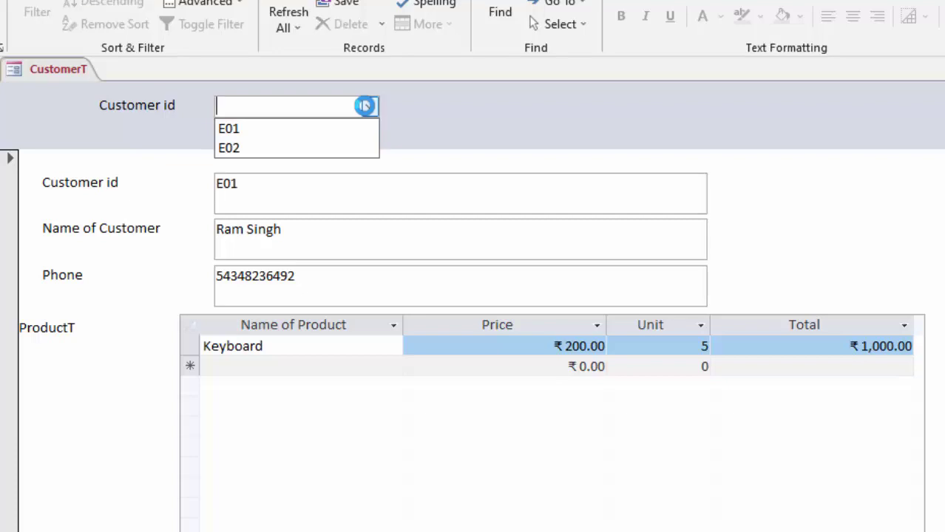
click(311, 149)
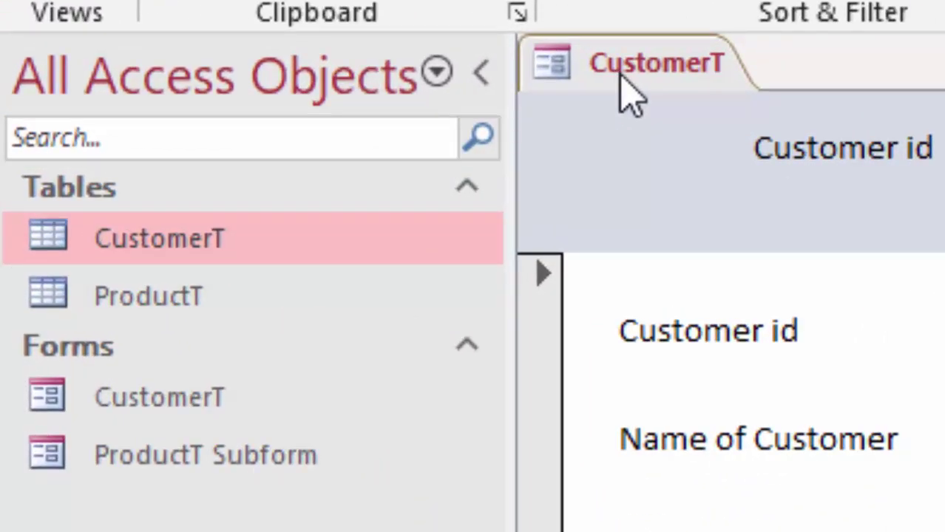
Step: Close the CustomerT form and rename it to CustomerF
right_click(621, 77)
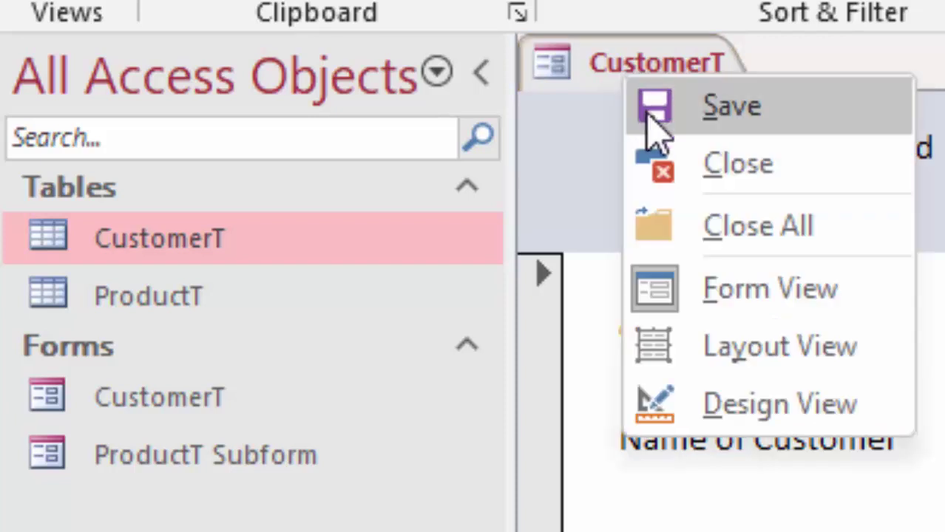
click(673, 176)
right_click(142, 403)
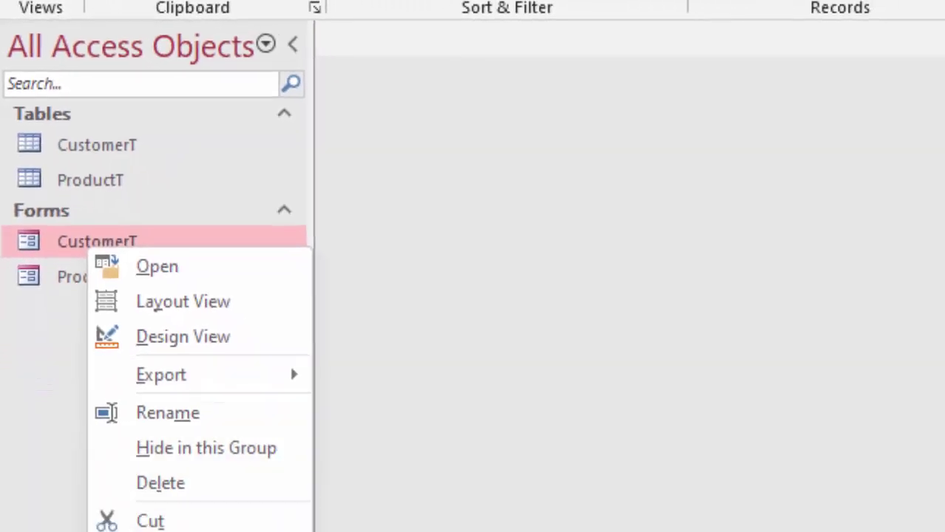
mouse_move(235, 429)
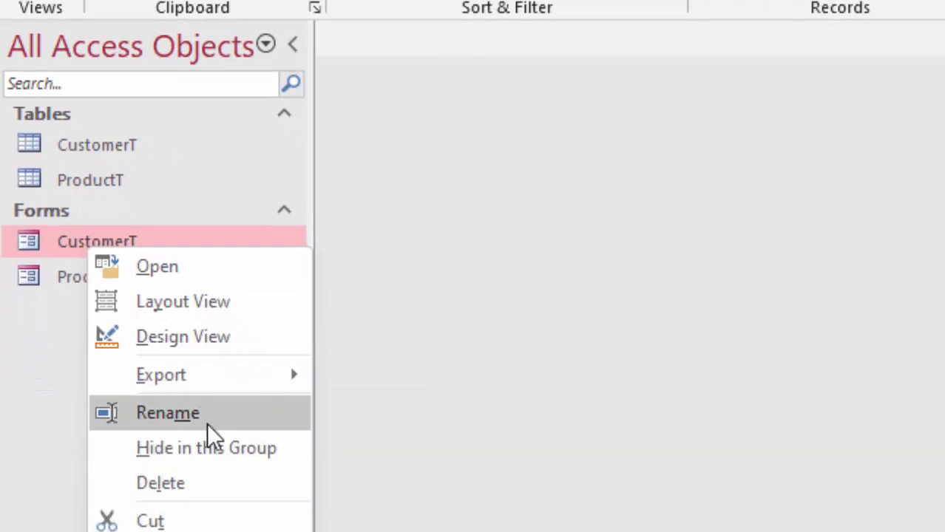
click(208, 420)
click(181, 244)
text(F)
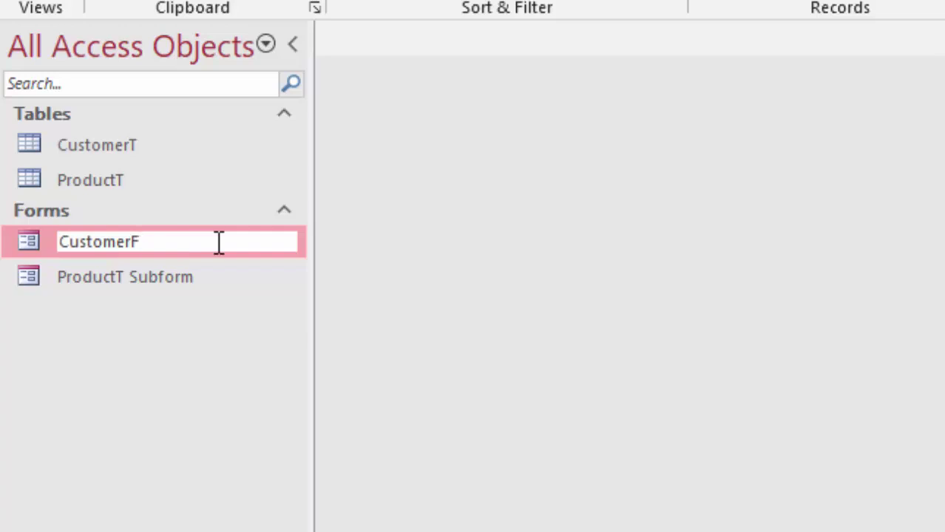
key(Return)
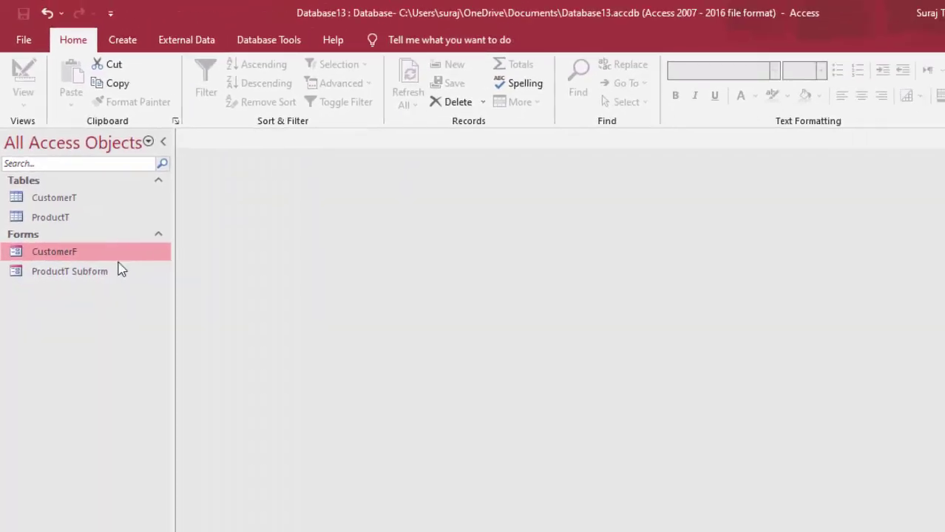
Step: Open the ProductT Subform and CustomerF forms to check them, then close both
click(111, 274)
double_click(111, 274)
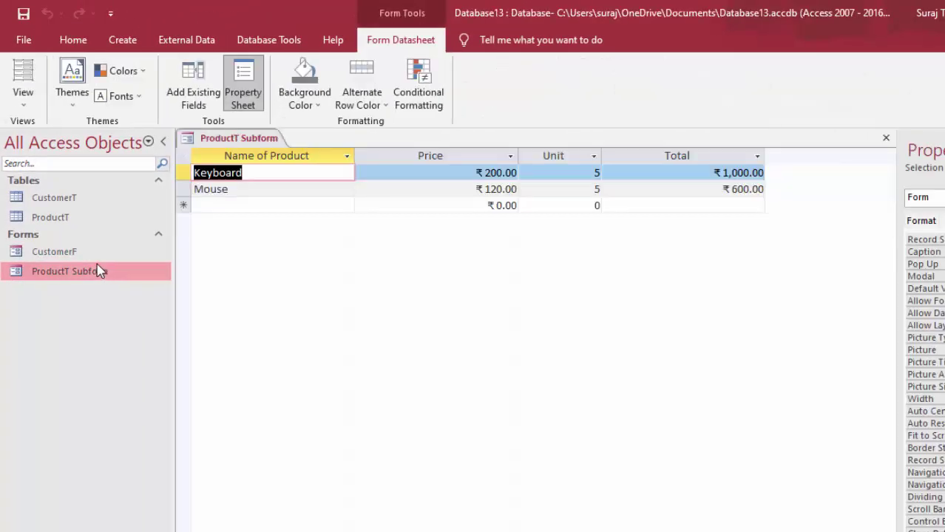
double_click(94, 253)
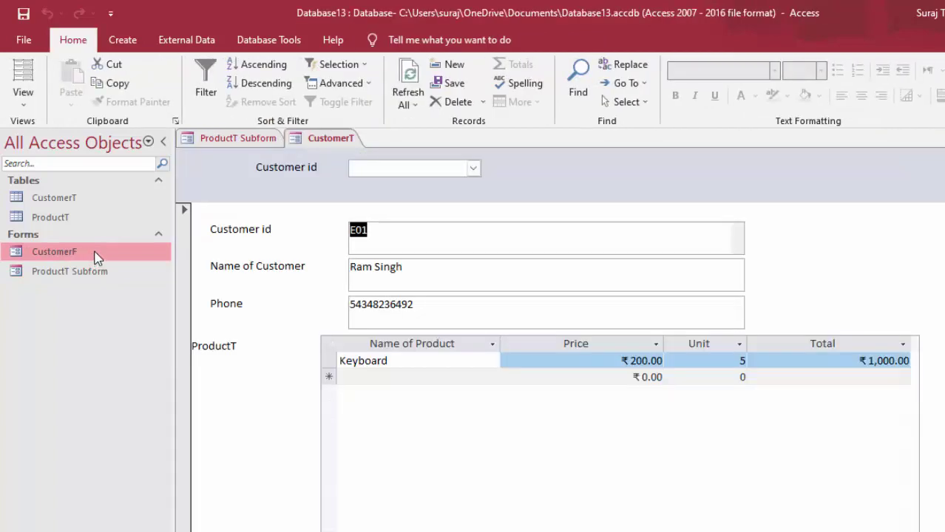
right_click(339, 137)
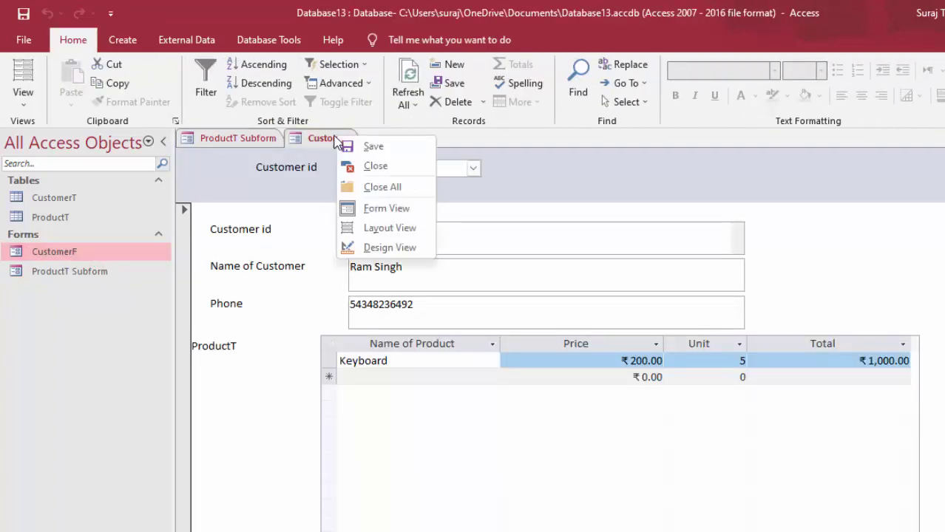
click(387, 169)
right_click(232, 139)
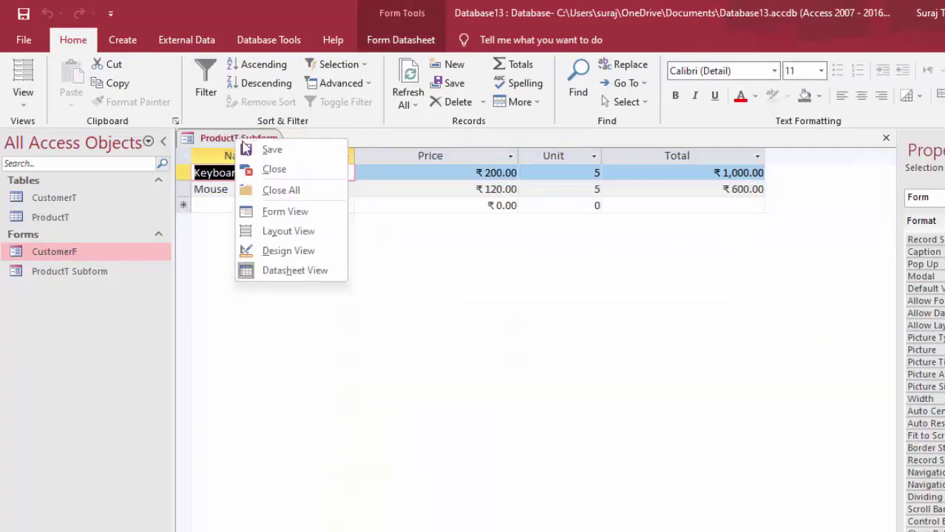
click(280, 173)
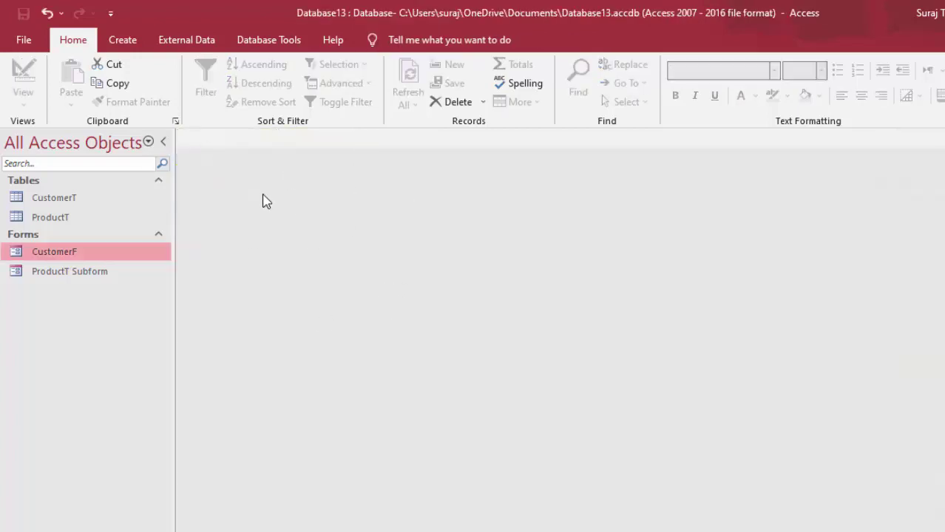
click(127, 41)
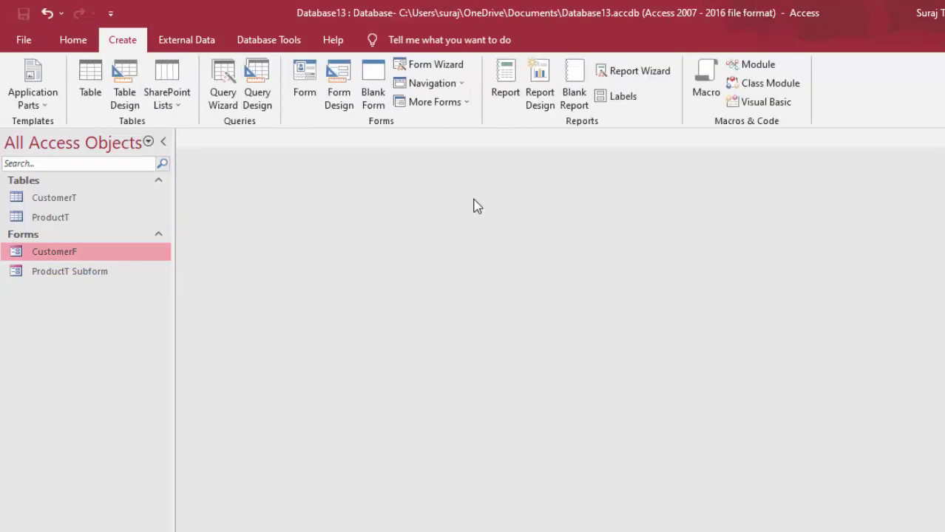
Step: Start the Report Wizard and add CustomerT's Customer id, Name of Customer and Phone fields
click(654, 75)
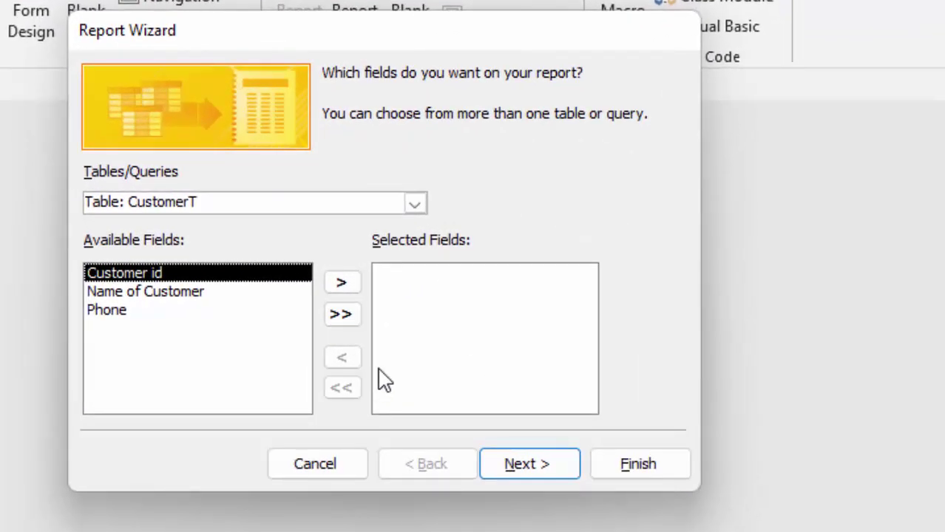
click(345, 287)
click(345, 286)
click(345, 286)
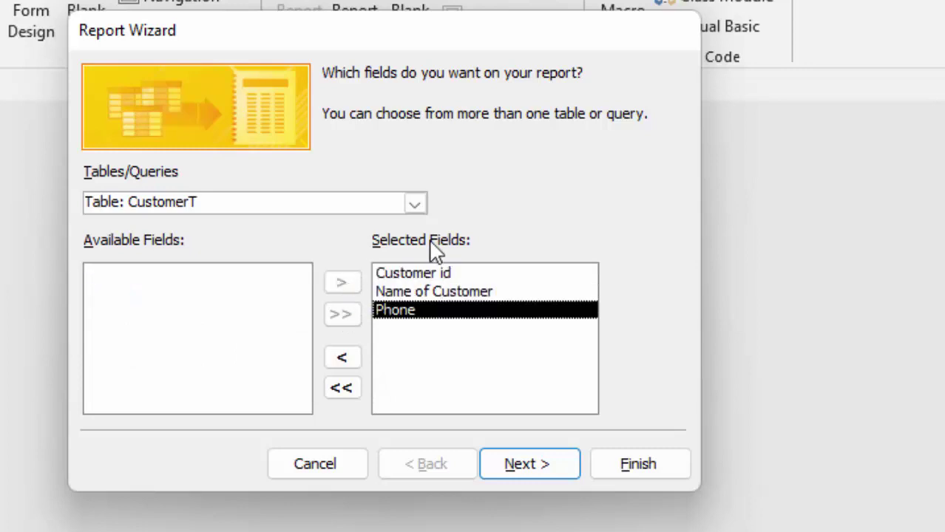
Step: Add ProductT's Name of Product, Price, Unit and Total fields to the report
click(414, 204)
click(348, 253)
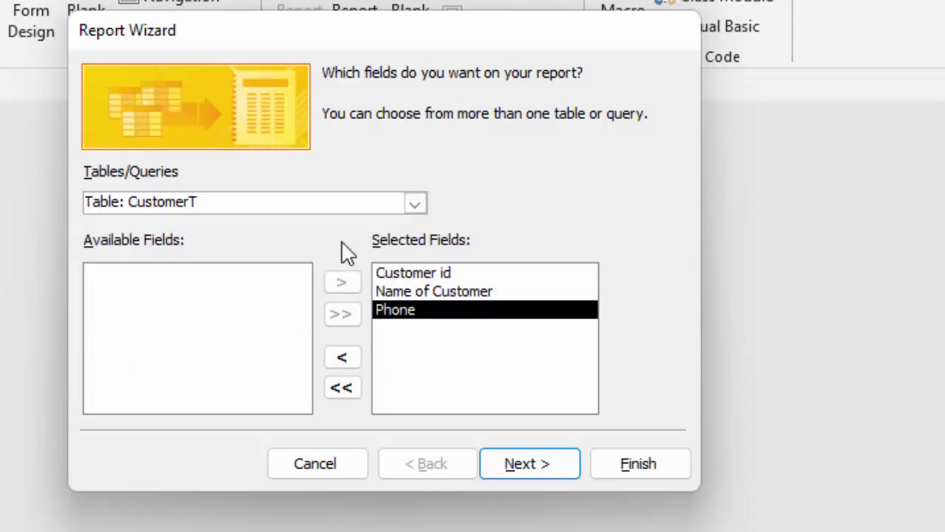
key(Down)
click(197, 293)
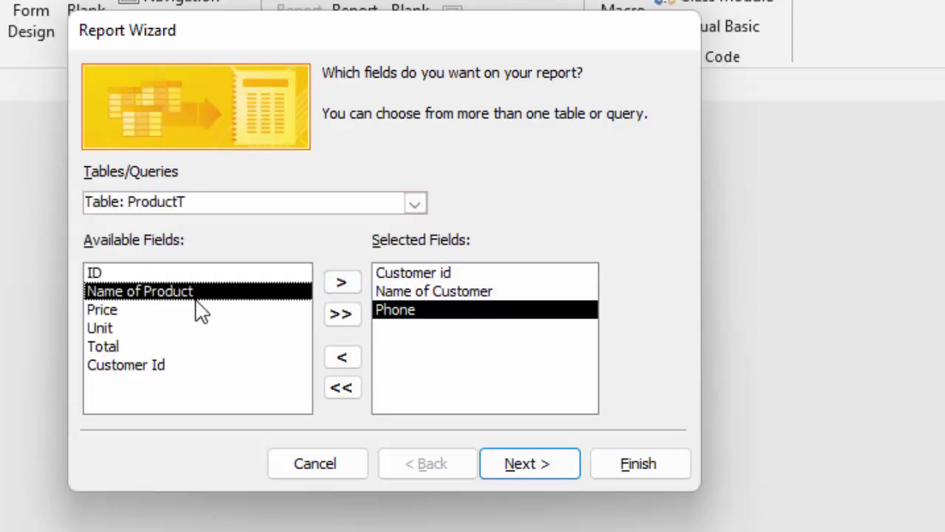
click(342, 282)
click(342, 285)
click(344, 287)
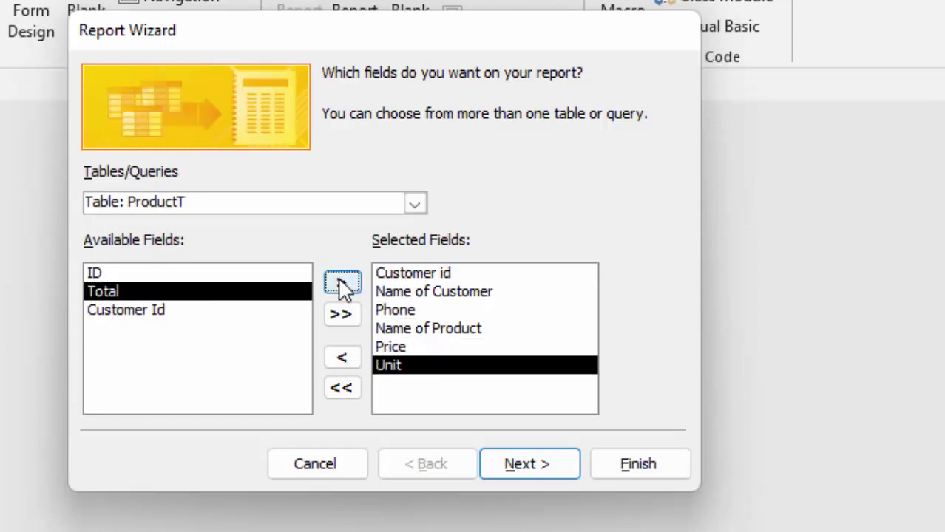
click(342, 284)
Step: Group the report by Customer id, choose Block layout, and finish with title CustomerT
click(534, 467)
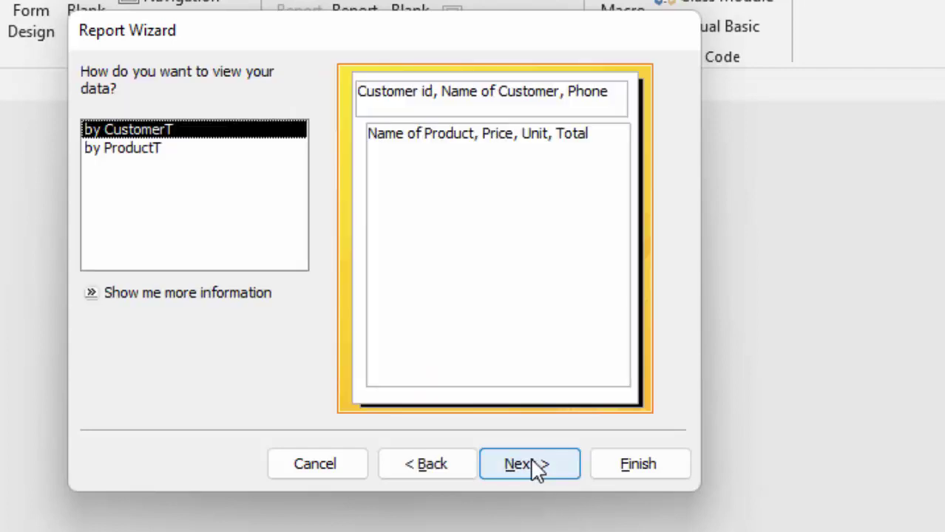
click(540, 465)
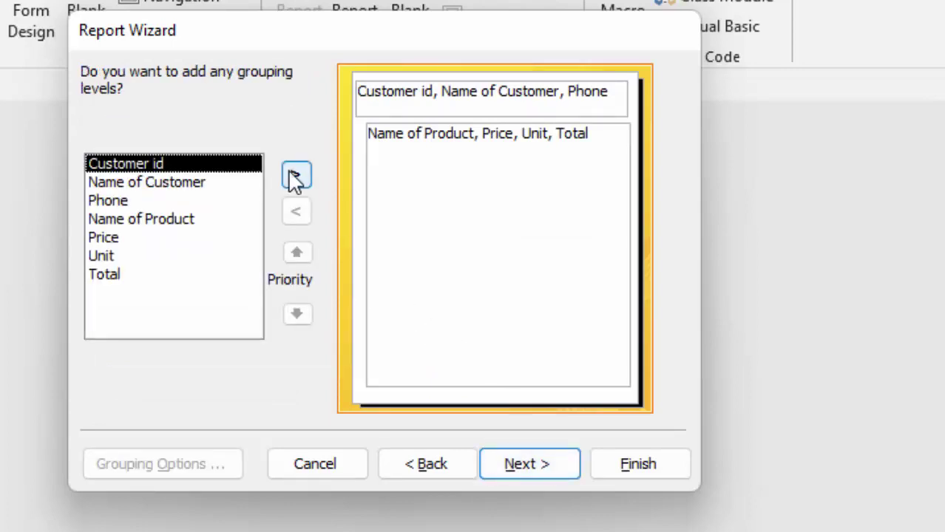
click(290, 175)
click(509, 463)
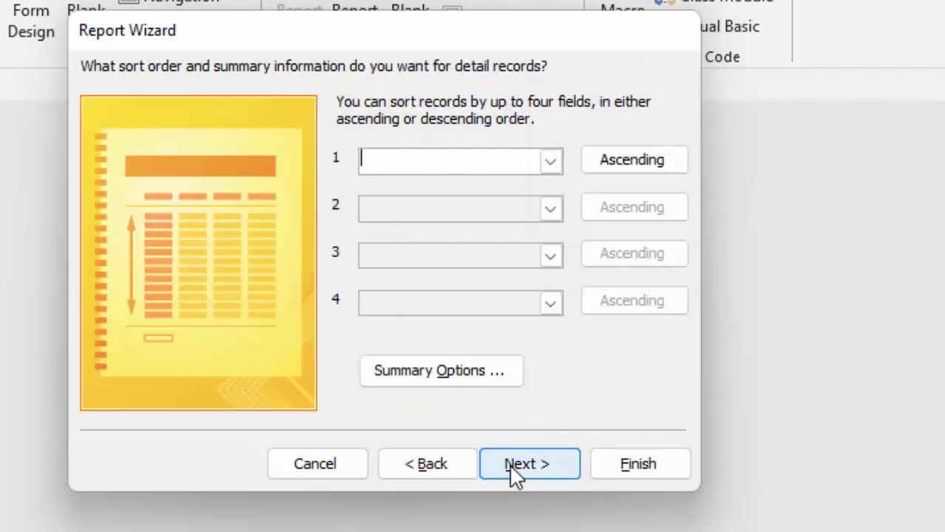
click(508, 463)
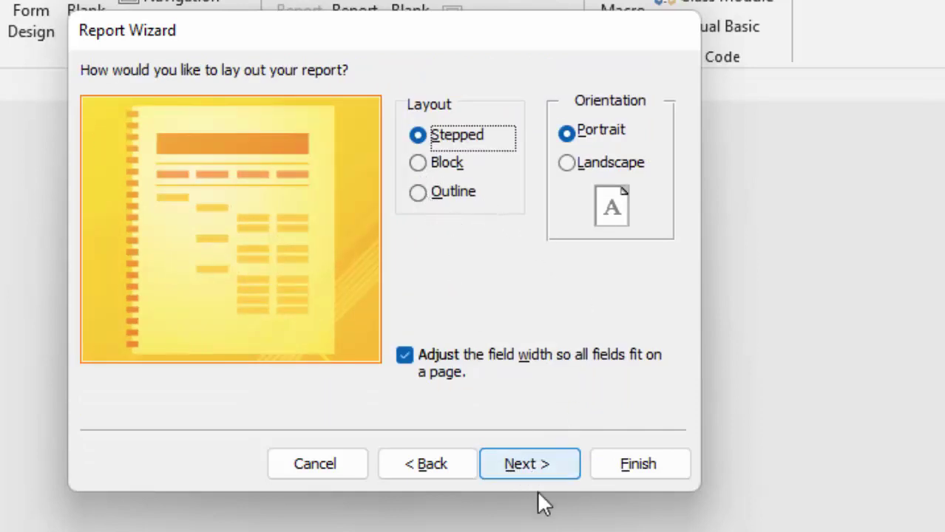
click(431, 166)
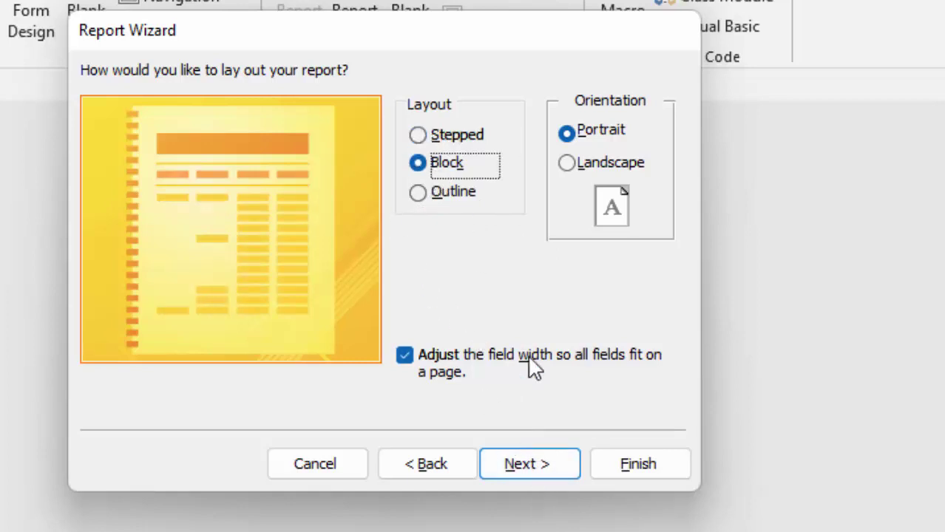
click(542, 466)
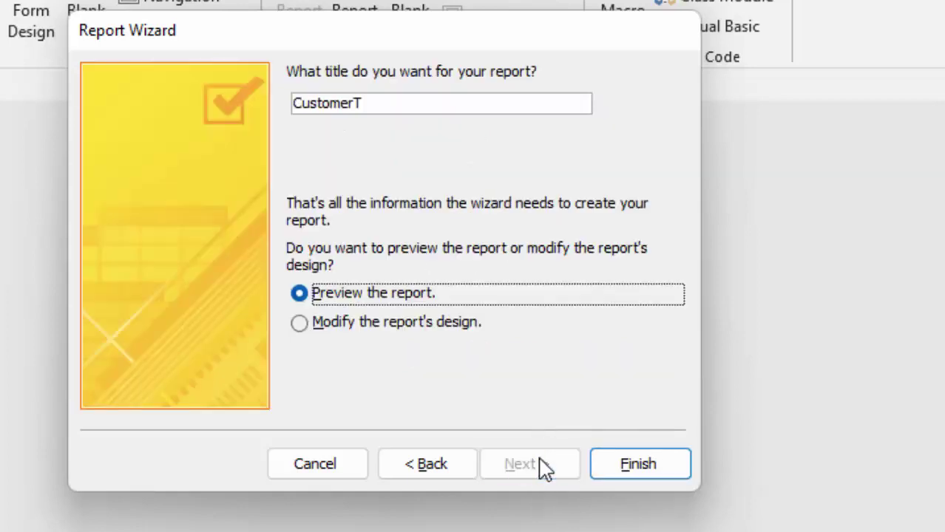
click(623, 469)
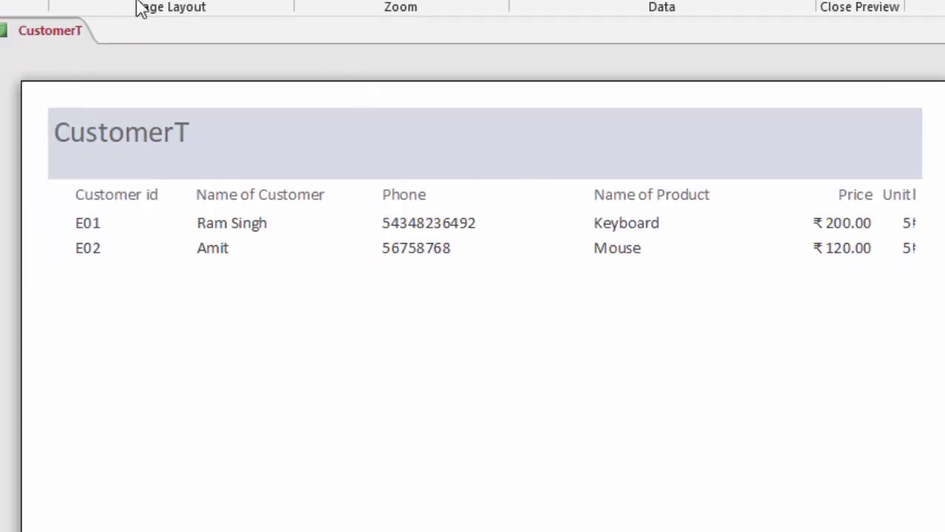
Step: In Design View, widen the report and narrow the Phone heading and detail field
key(Escape)
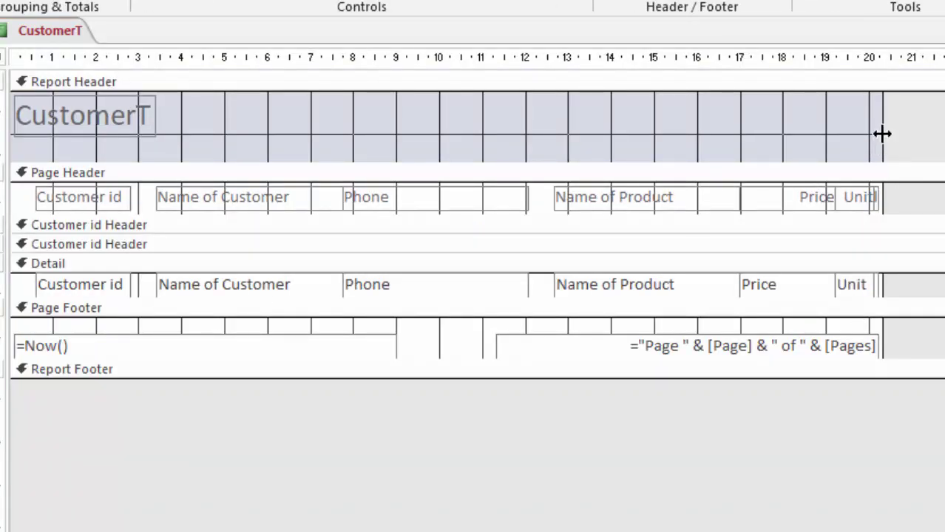
drag(882, 133, 913, 133)
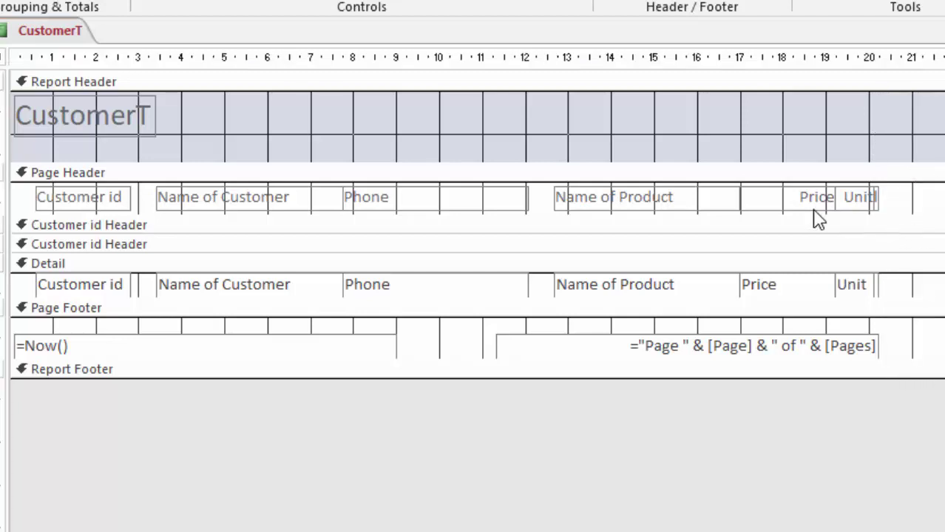
click(404, 205)
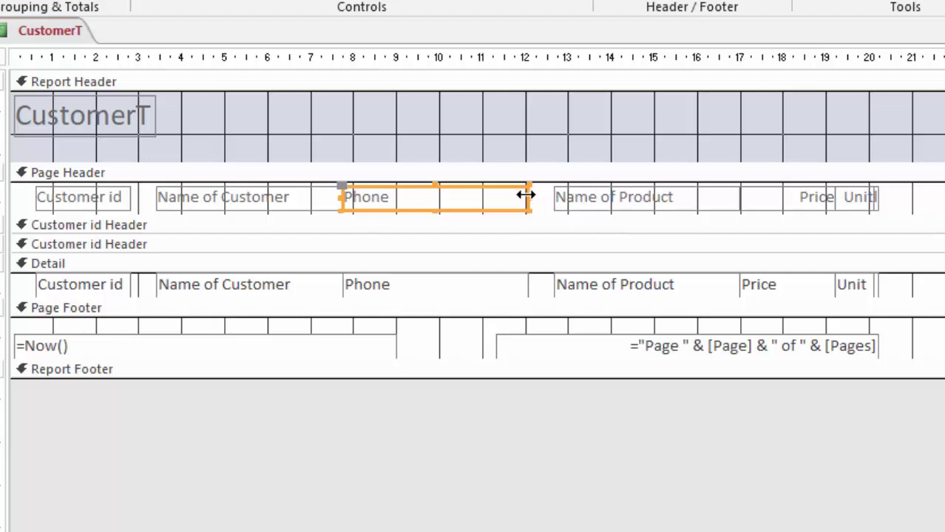
drag(525, 194, 451, 196)
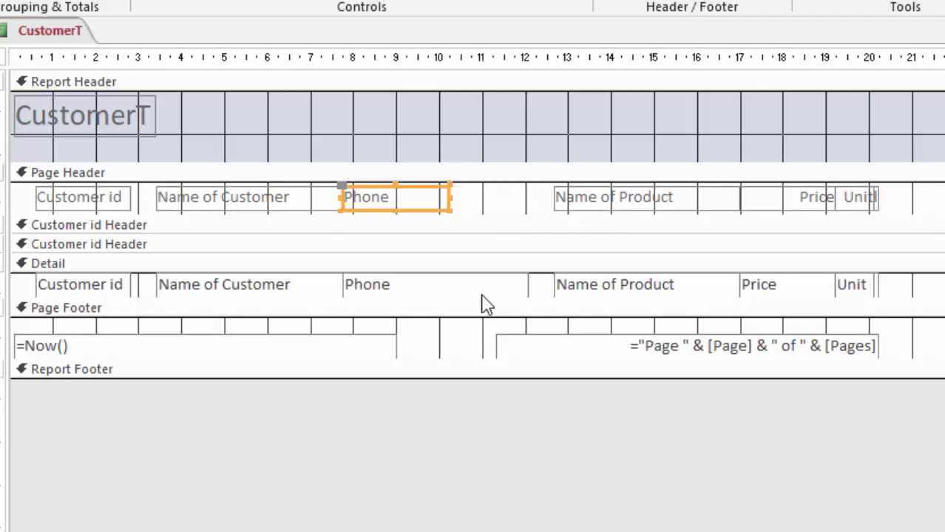
click(518, 286)
drag(518, 286, 462, 287)
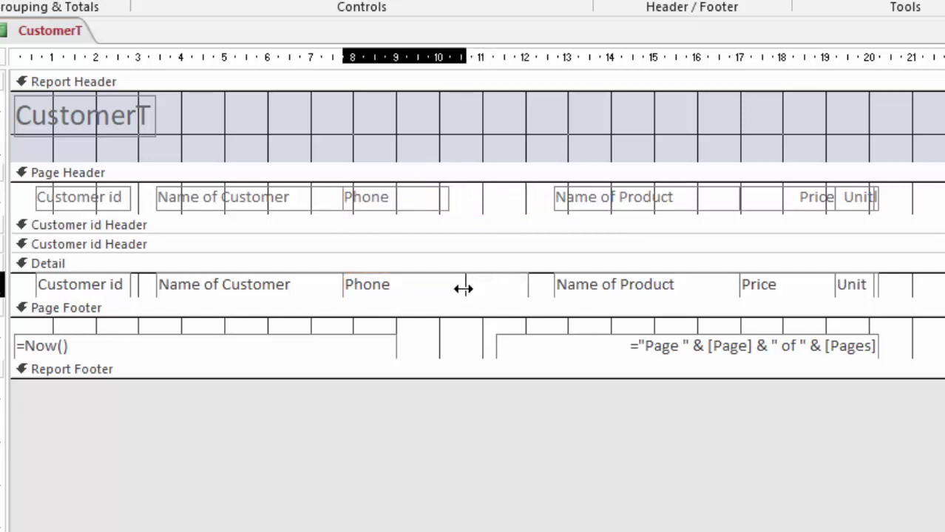
Step: Narrow the Name of Product detail field and heading, then view the report with its data
click(649, 292)
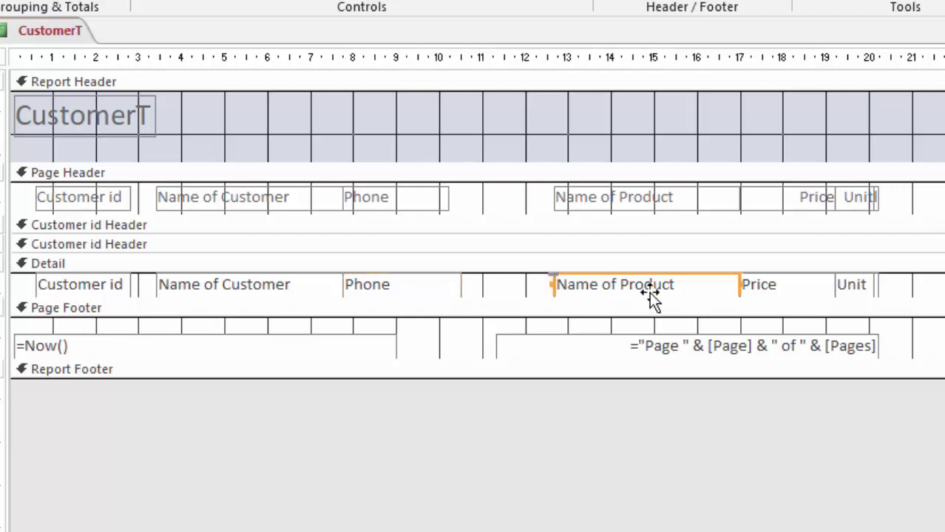
drag(740, 283, 694, 294)
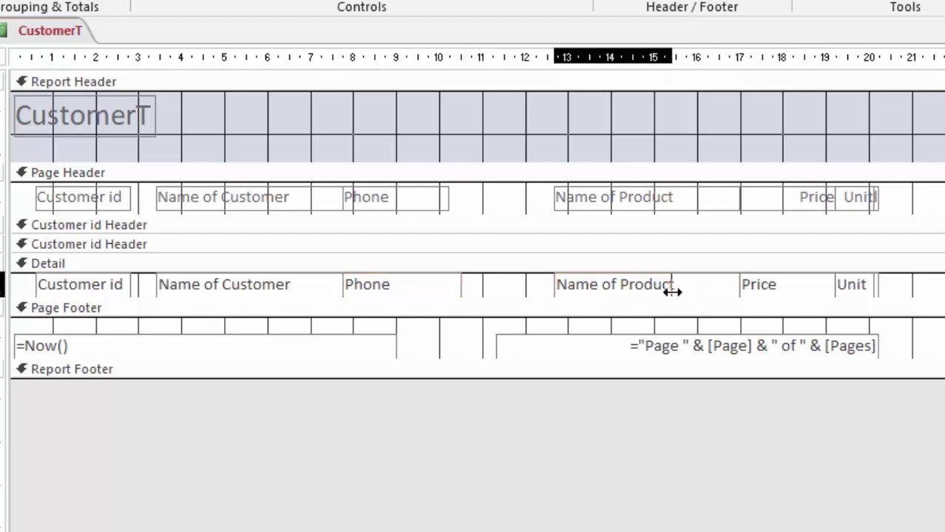
click(729, 197)
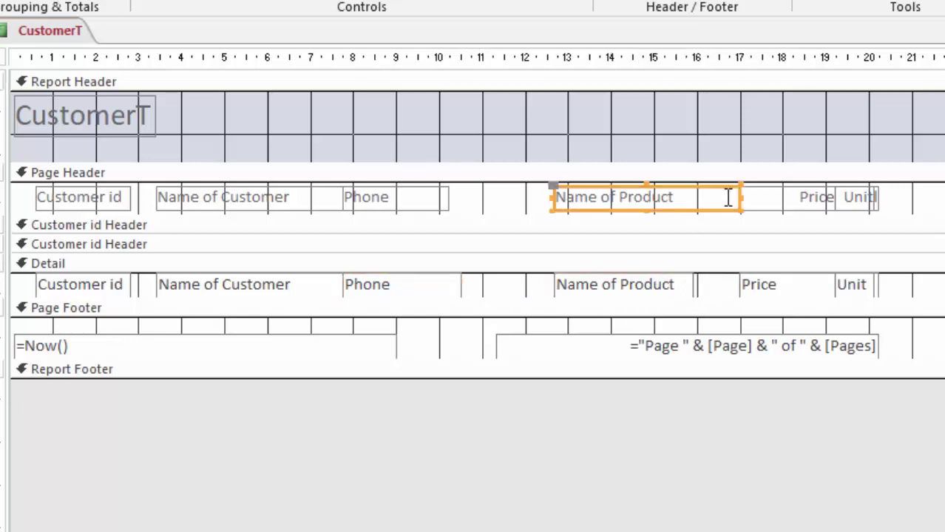
drag(739, 197, 688, 206)
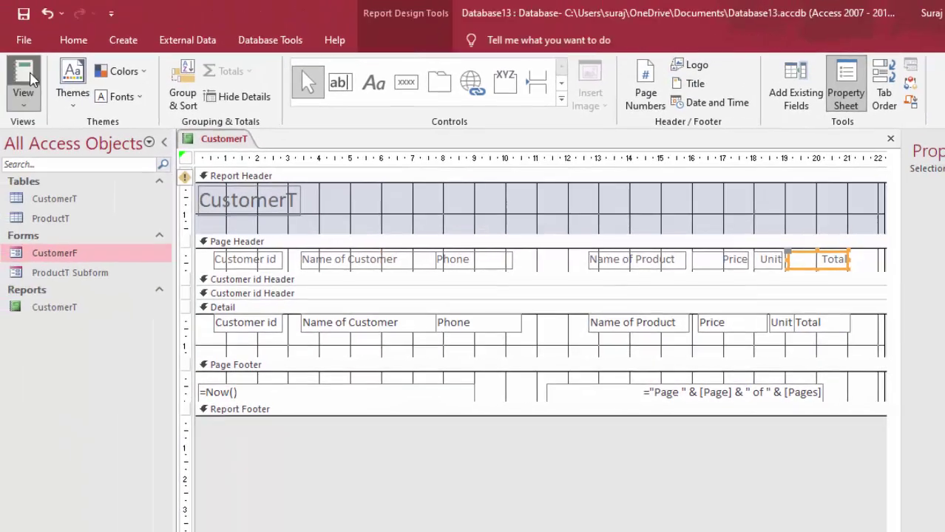
click(0, 24)
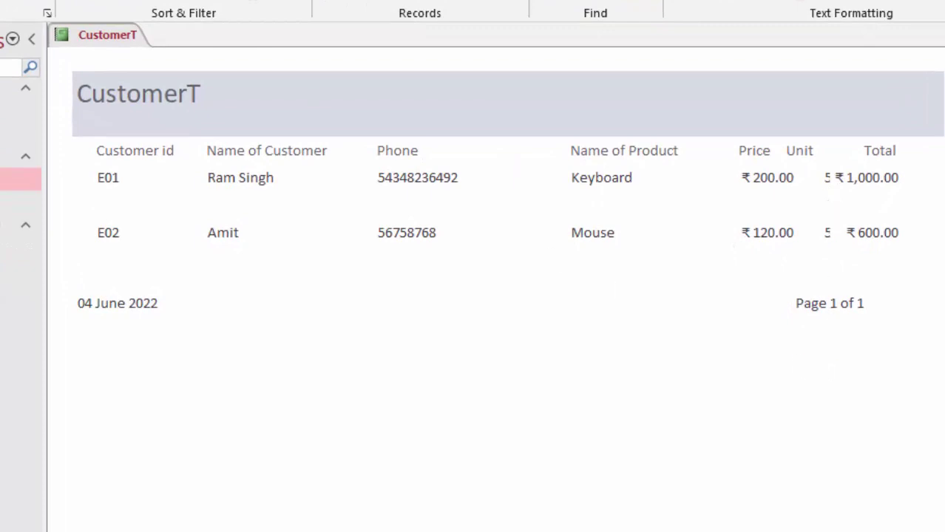
Step: Widen the Unit column labels, check them in Report View, and return to Design View
click(925, 531)
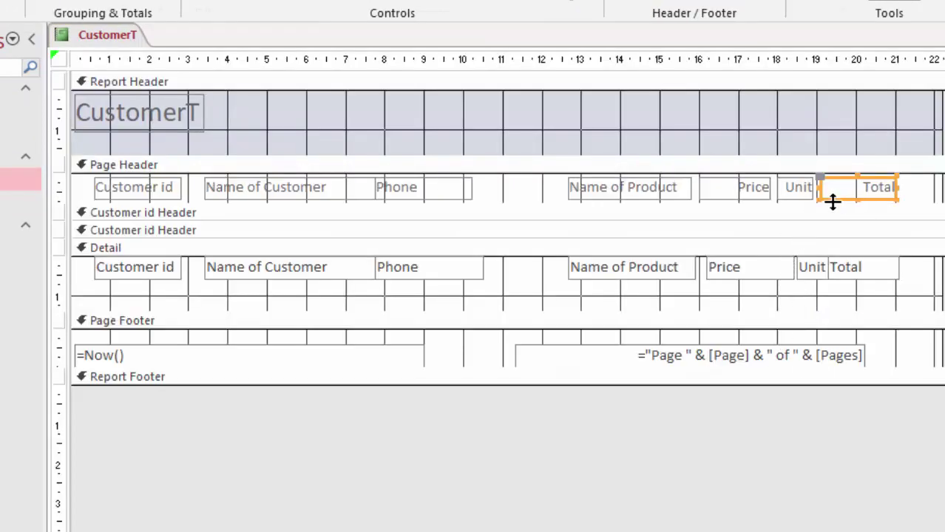
drag(842, 196, 869, 197)
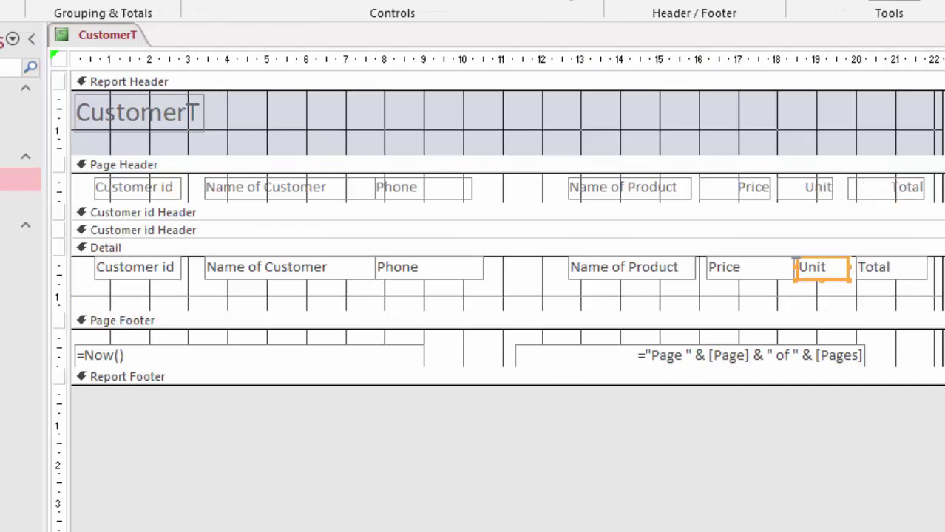
click(0, 24)
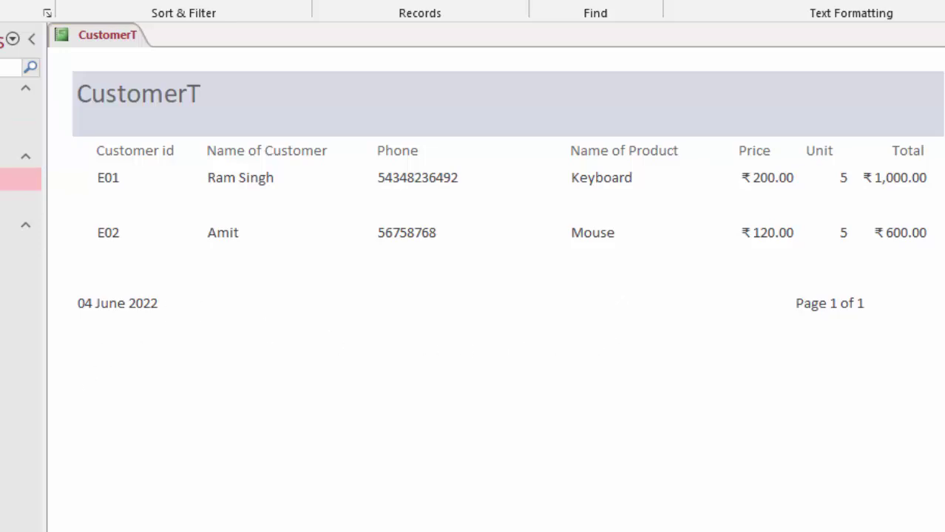
click(18, 0)
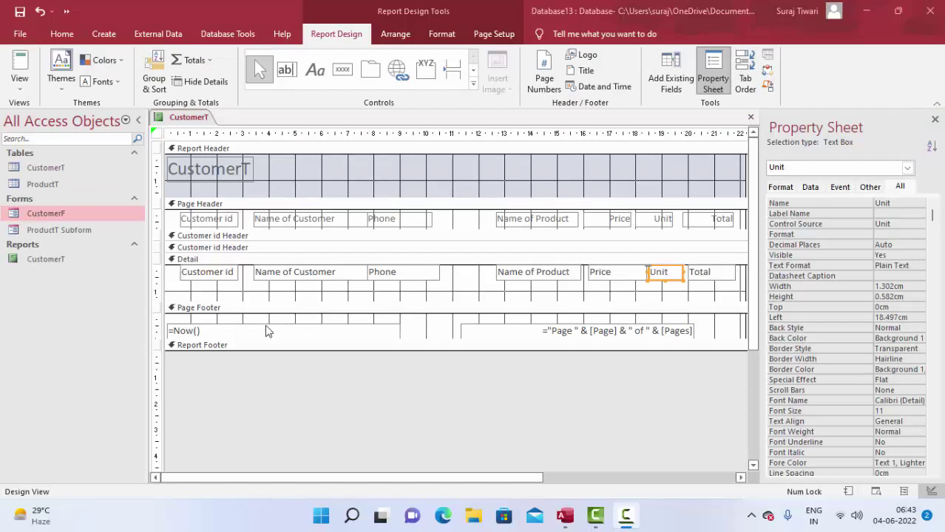
Step: Attempt to delete the CustomerT report and dismiss the can't-delete warning
click(42, 260)
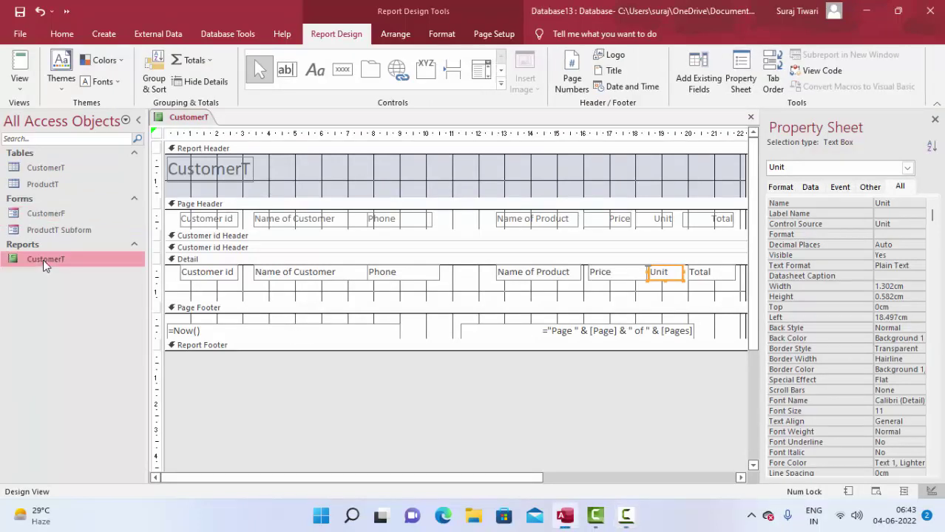
right_click(43, 259)
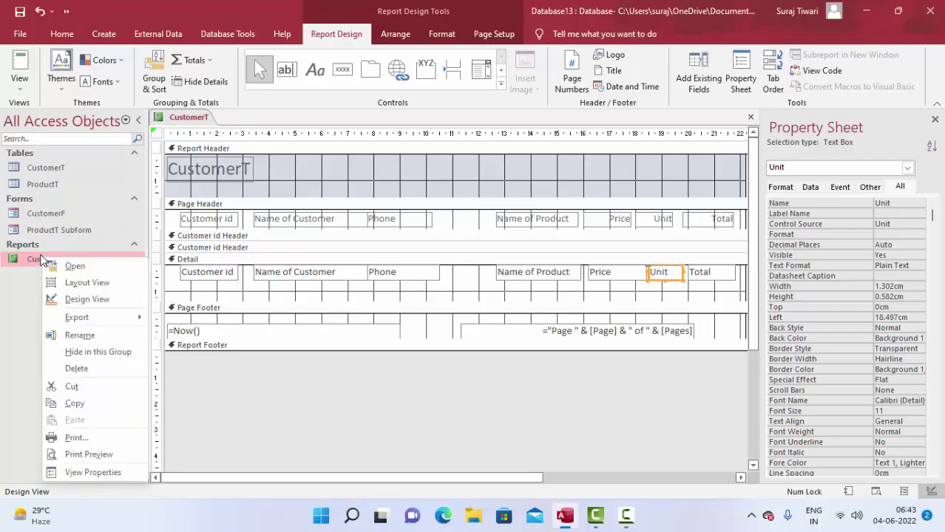
click(102, 367)
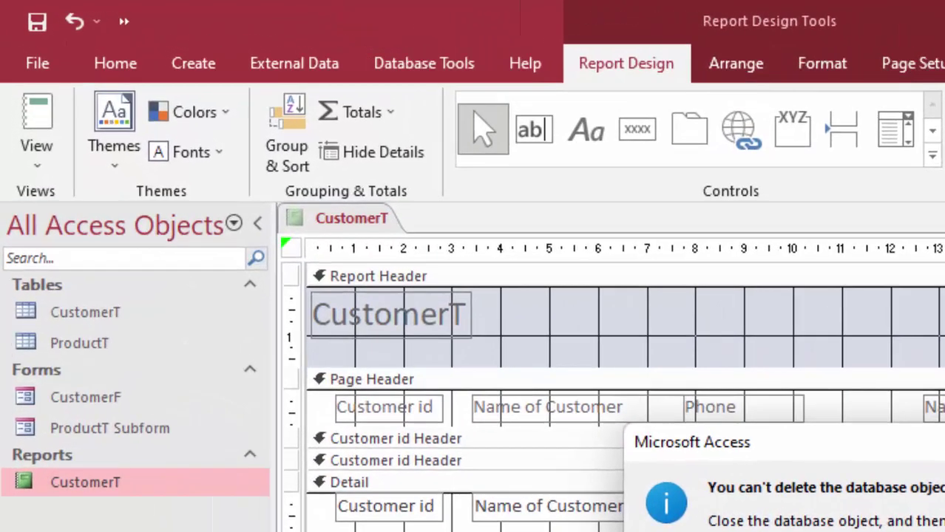
key(Return)
Step: Close the open CustomerT report without saving its design changes
right_click(314, 219)
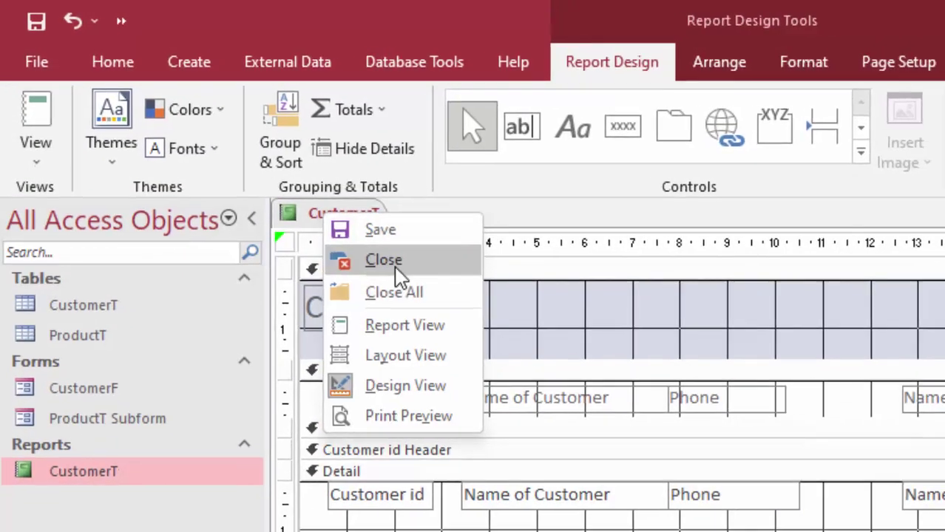
click(397, 268)
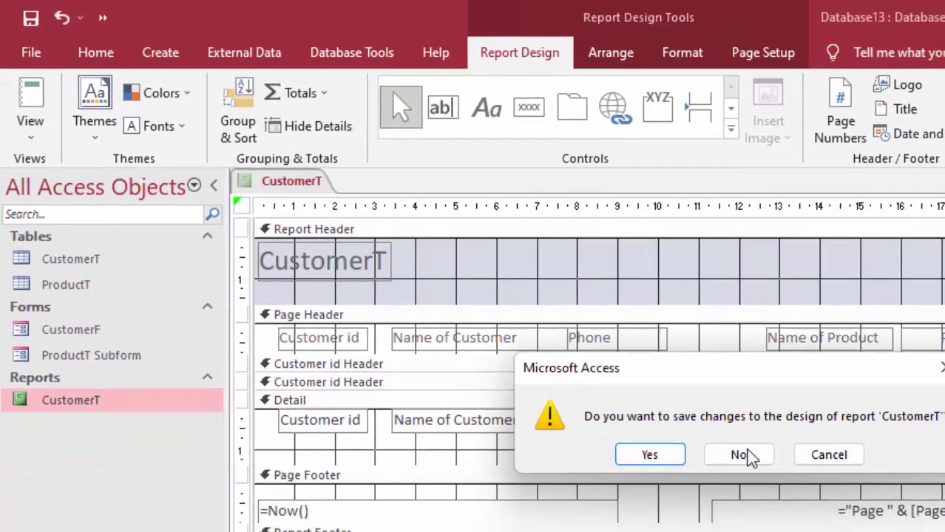
click(740, 454)
right_click(98, 406)
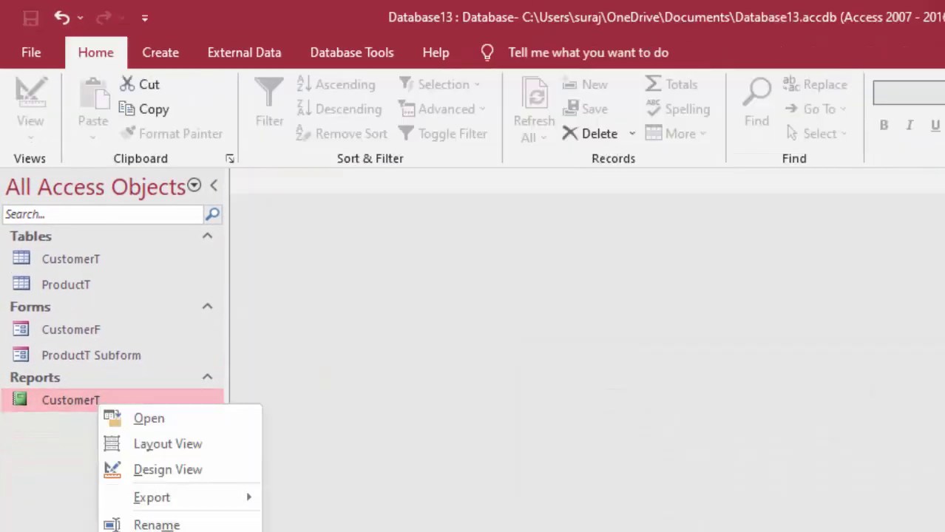
Step: Permanently delete the CustomerT report and start a new query in Query Design
key(Delete)
click(695, 463)
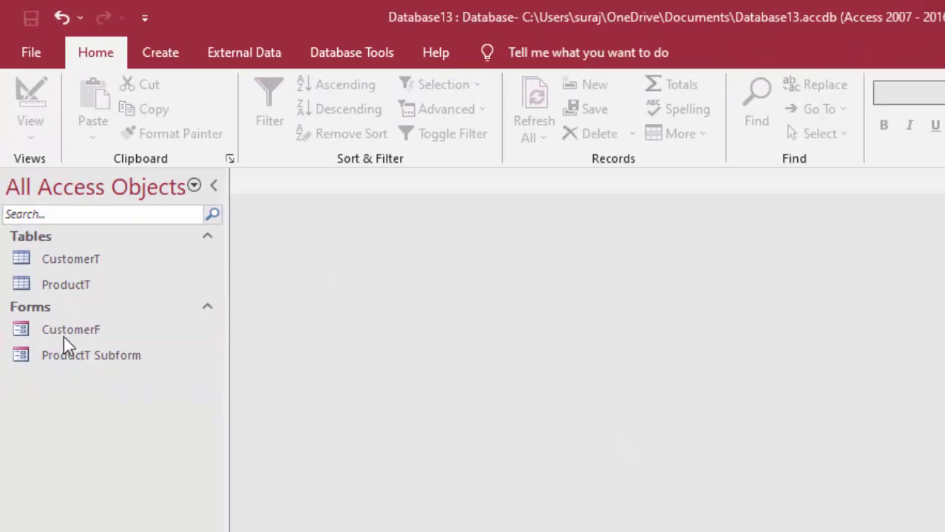
click(156, 59)
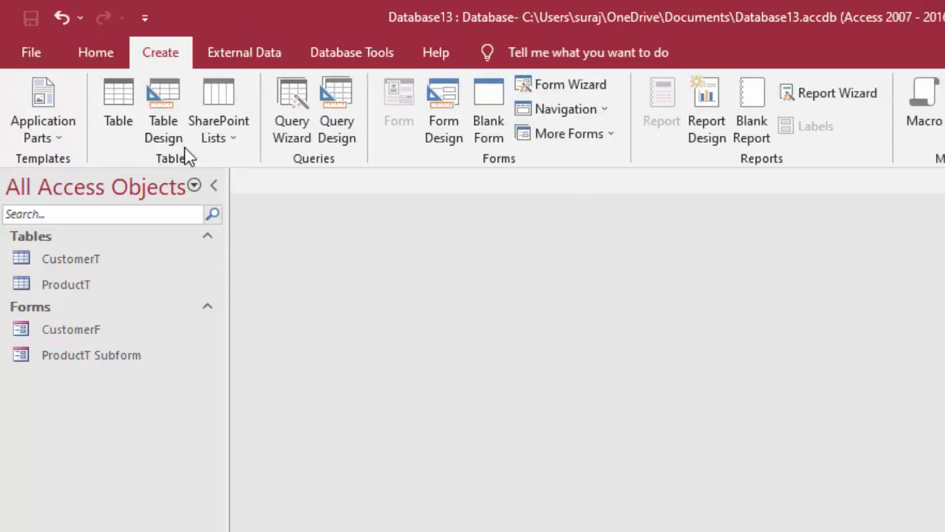
click(325, 100)
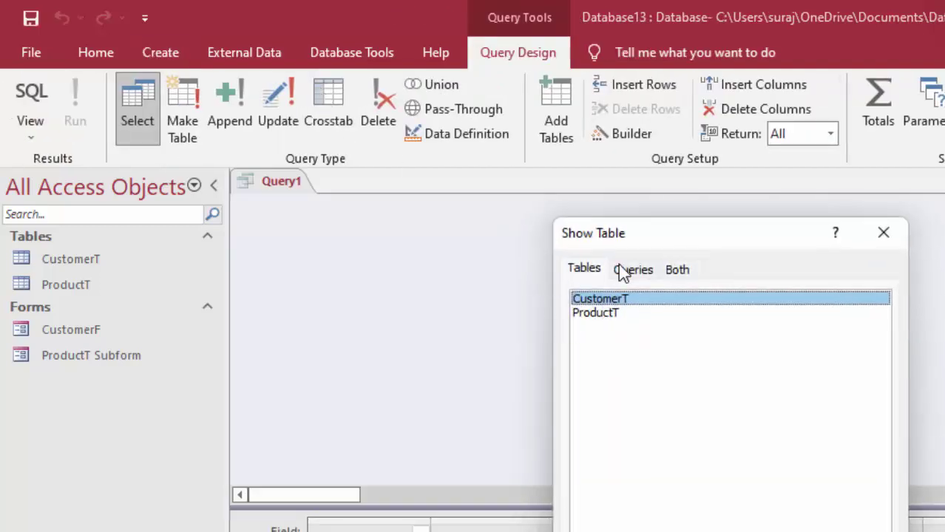
Step: Add the CustomerT and ProductT tables to the new query
click(619, 267)
click(674, 269)
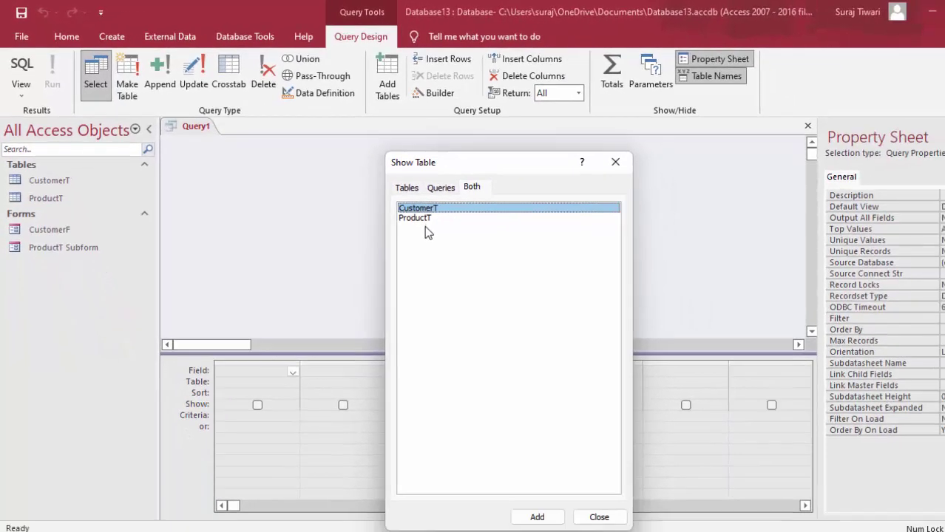
click(538, 517)
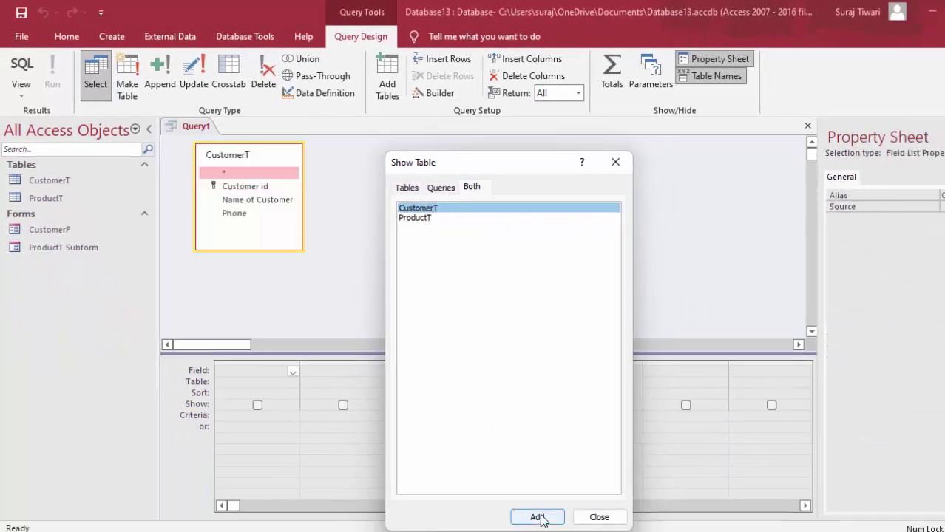
click(411, 219)
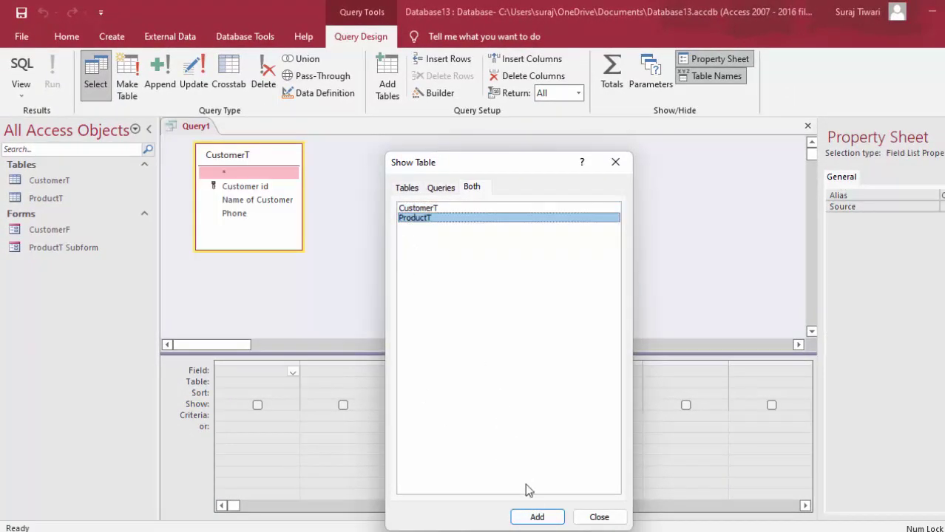
click(550, 520)
click(577, 517)
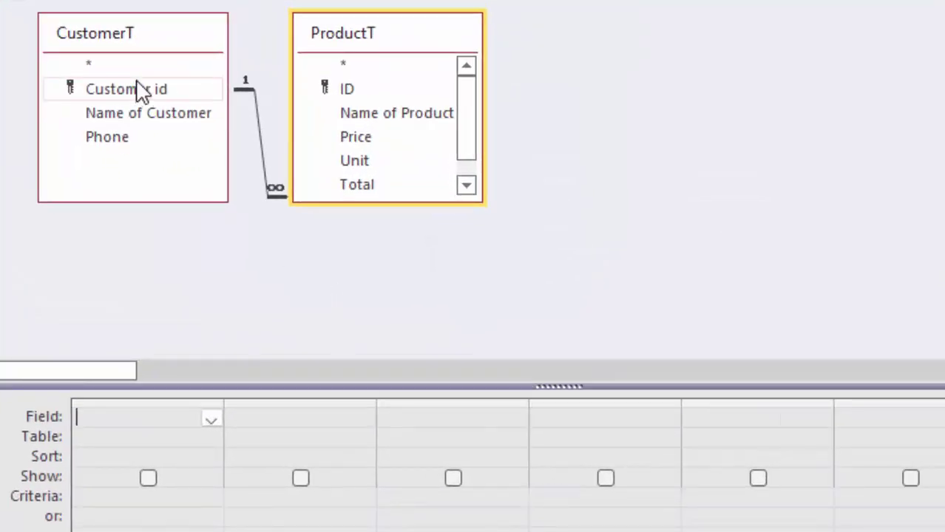
Step: Add Customer id, Name of Customer, Phone, Name of Product, Price and Total to the grid
double_click(137, 88)
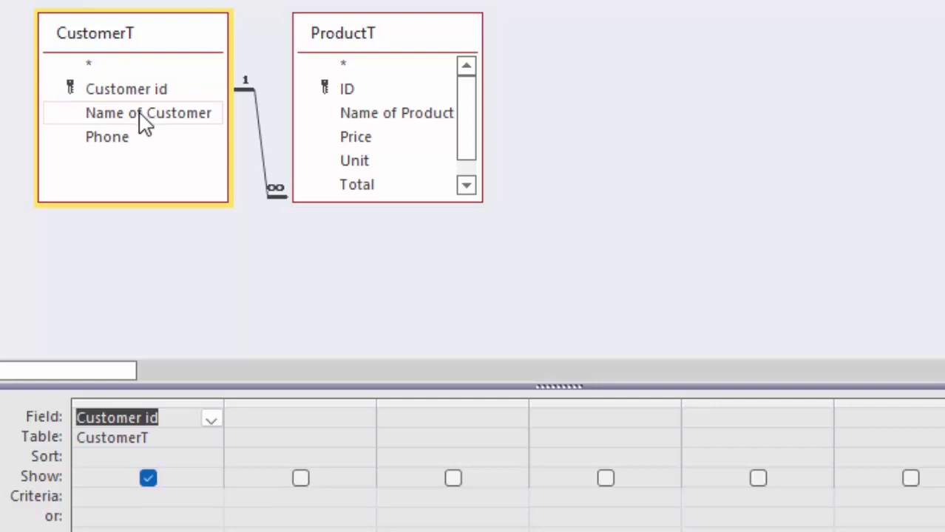
click(142, 116)
double_click(141, 115)
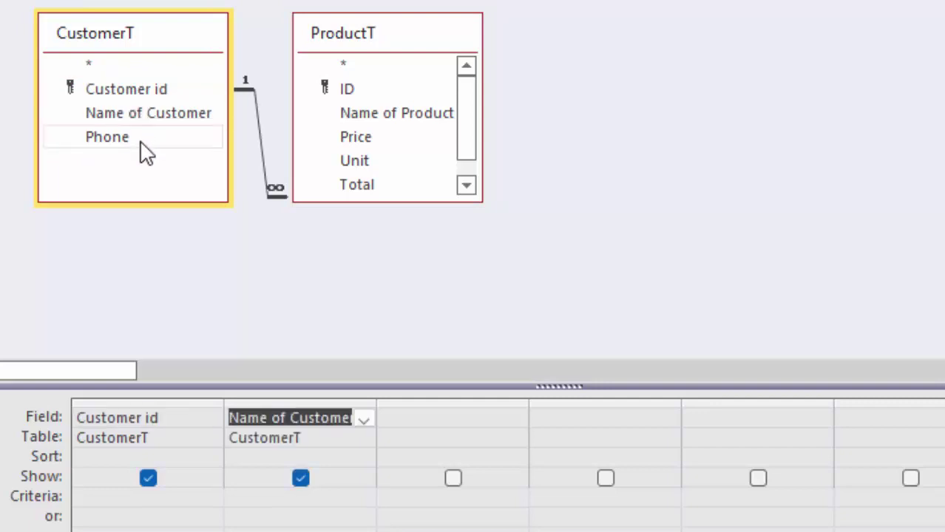
click(142, 138)
double_click(142, 139)
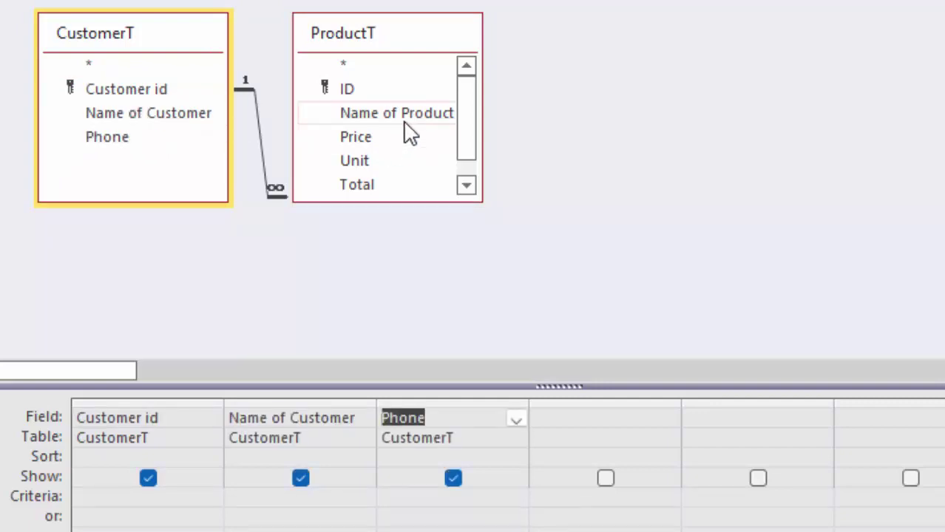
double_click(405, 120)
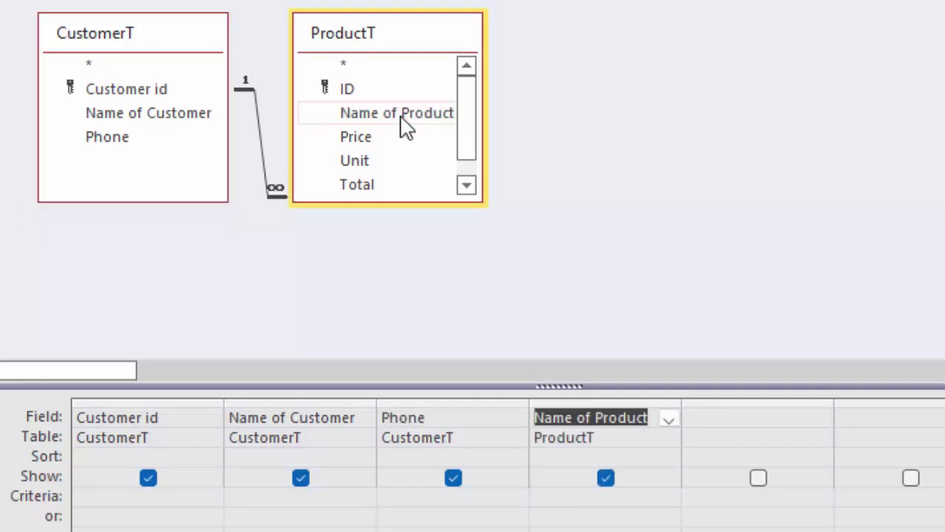
double_click(364, 140)
click(363, 159)
click(368, 185)
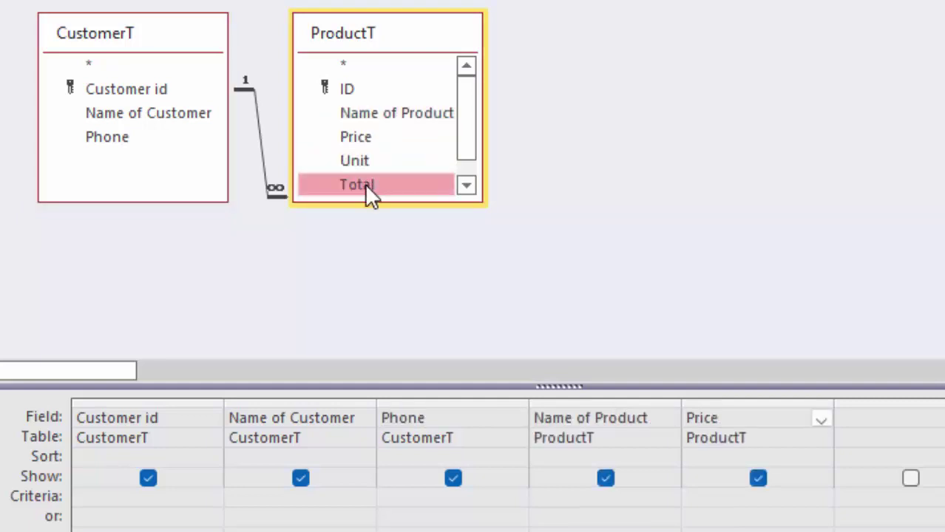
double_click(367, 185)
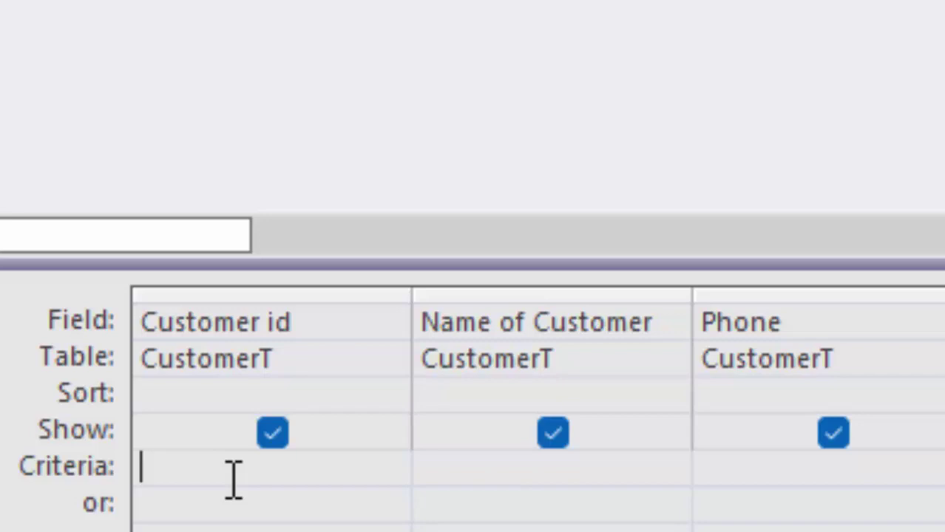
Step: Build the Customer id criteria [Forms]![CustomerF]![Customer id] using the autocomplete list
text(f)
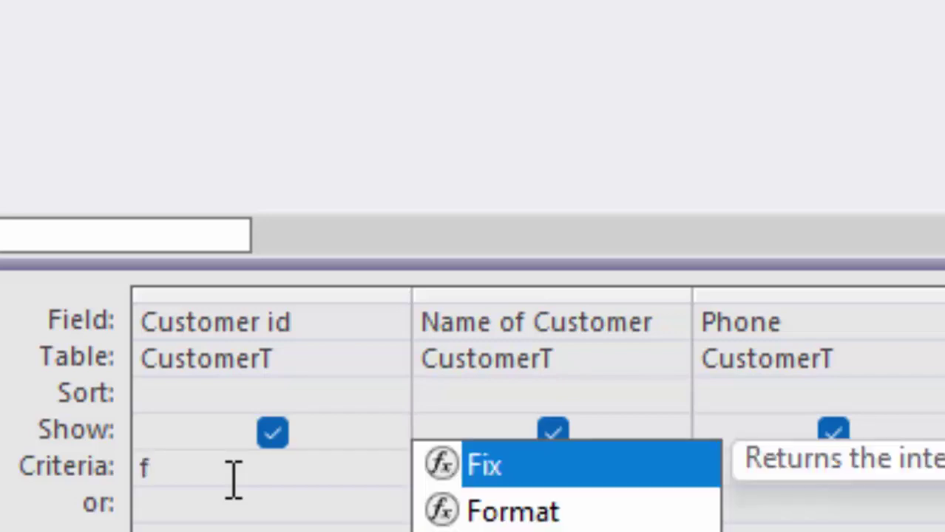
text(o)
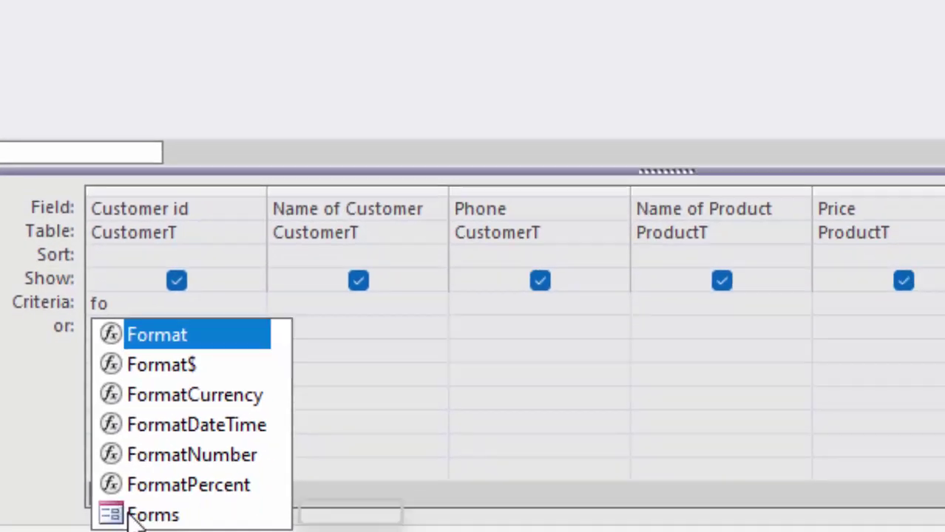
double_click(133, 516)
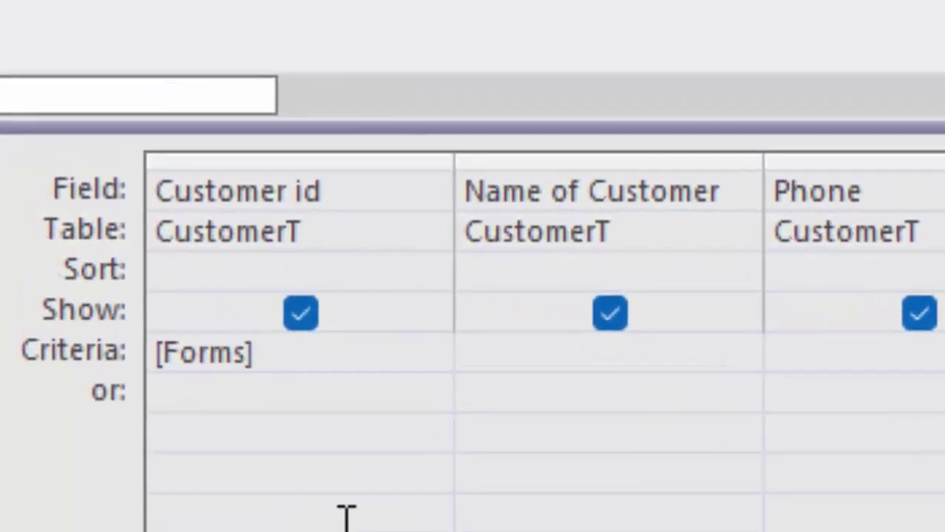
text(!)
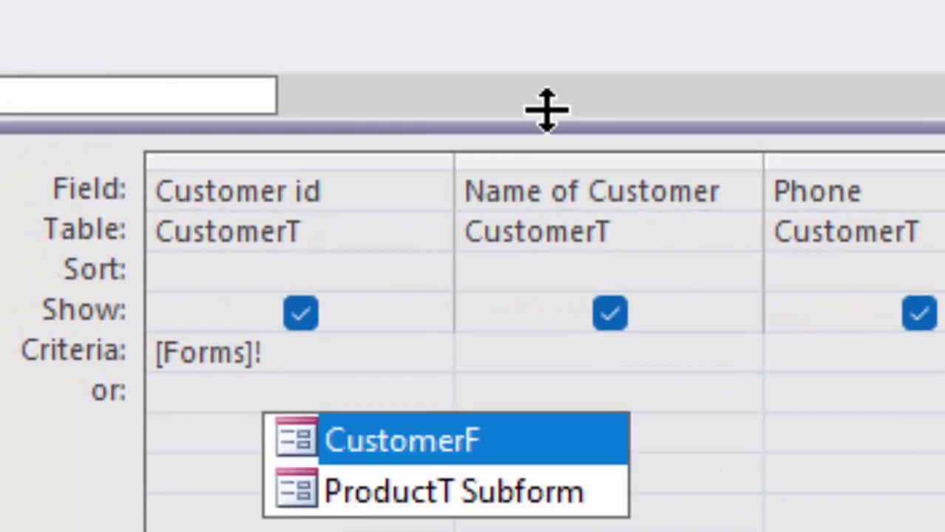
double_click(549, 440)
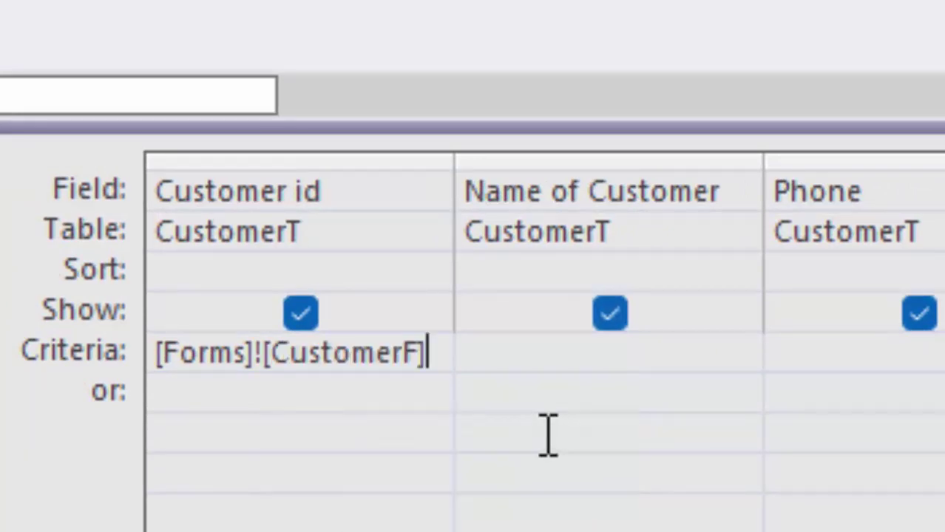
text(!)
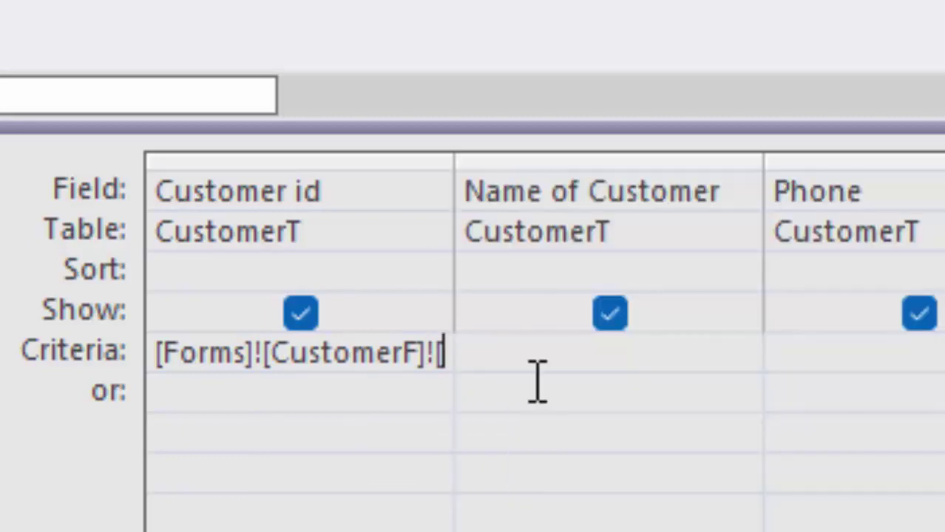
text([C)
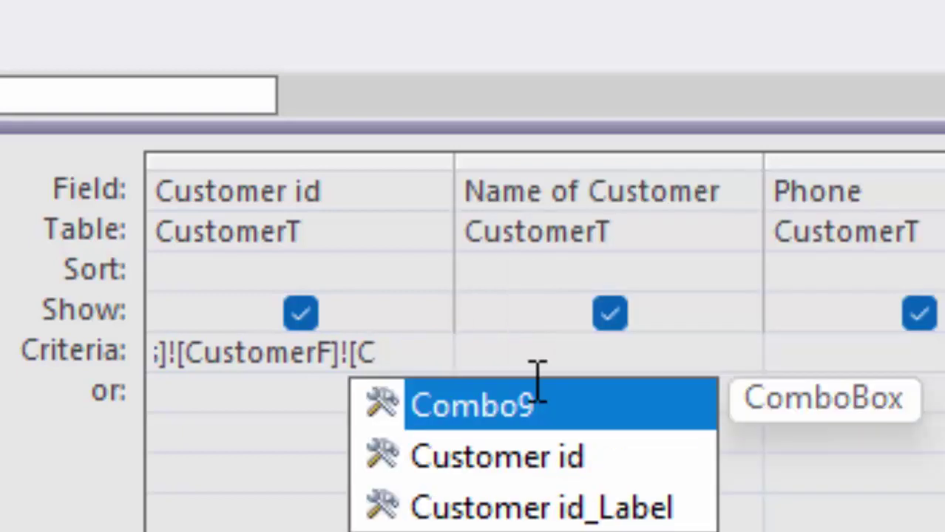
double_click(481, 477)
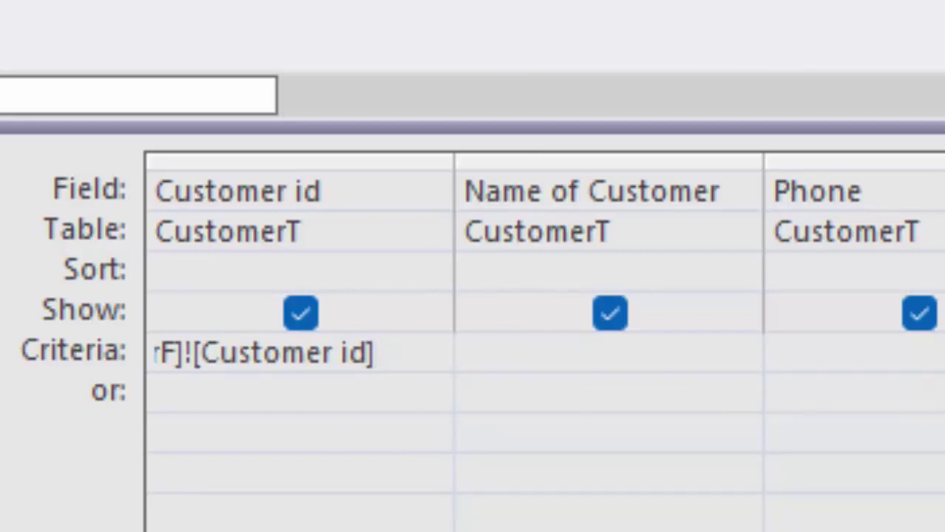
Step: Save the query as CustomerQ
key(ctrl+s)
text(C)
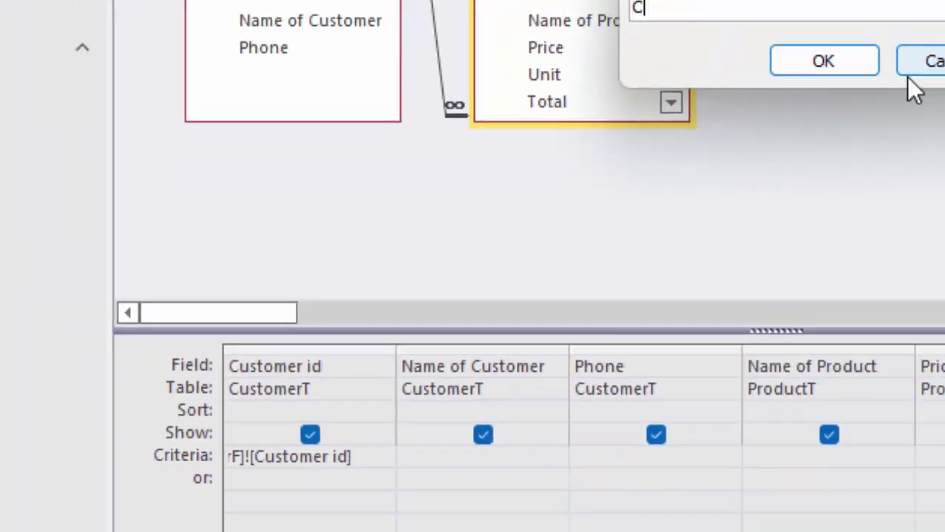
text(ustome)
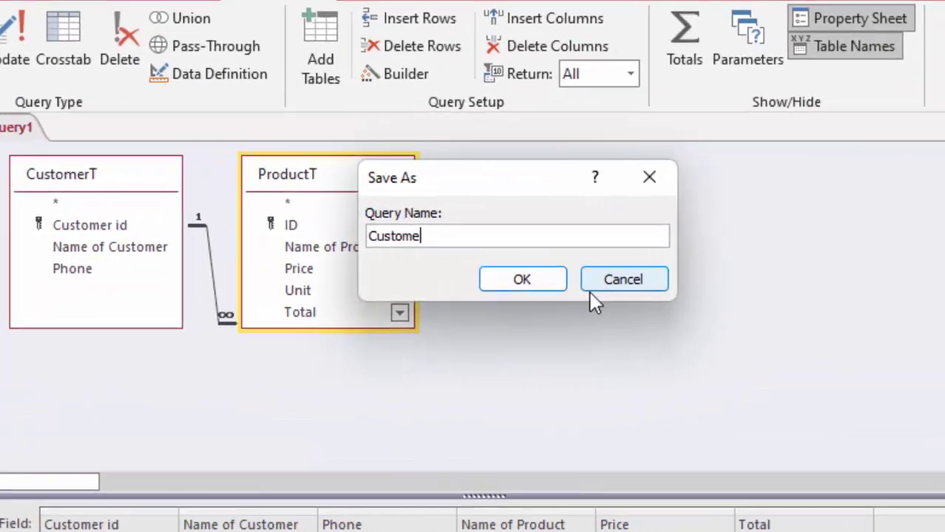
text(rQ)
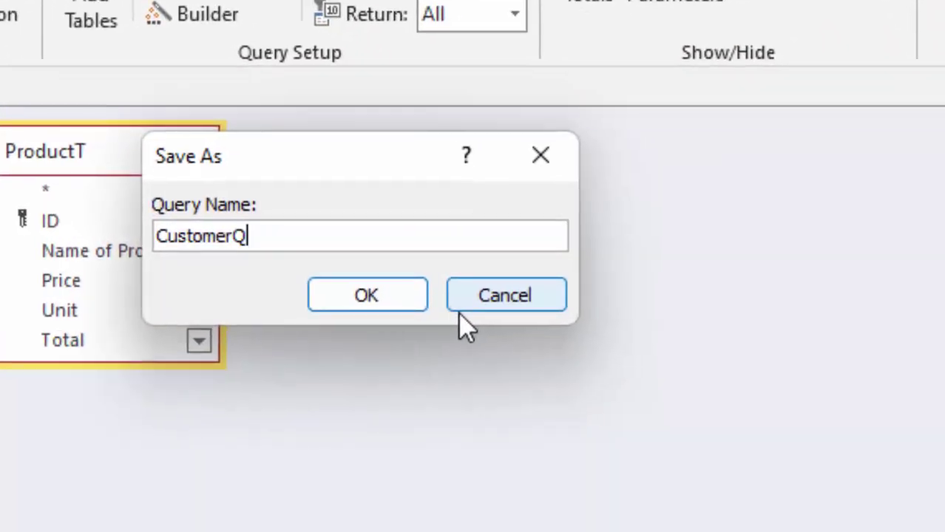
key(Return)
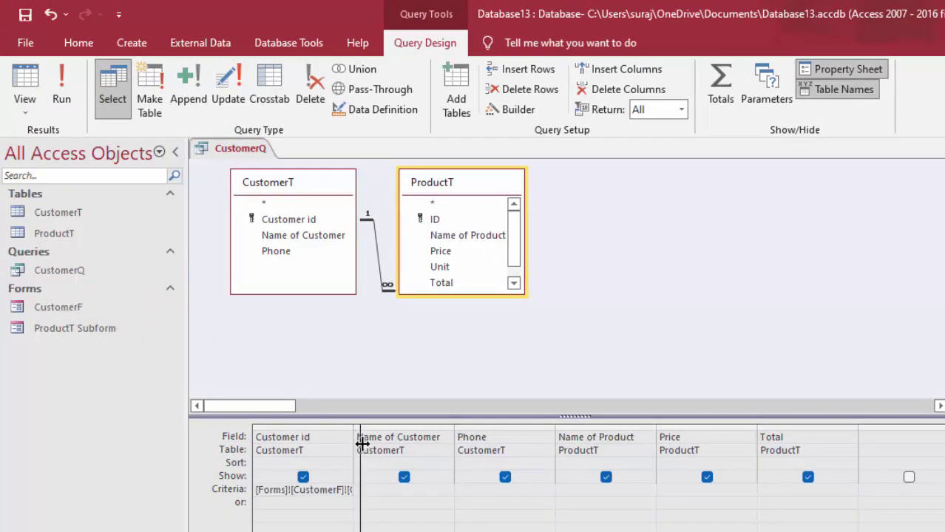
Step: Widen the Customer id column so the full criteria expression is visible
drag(353, 429, 397, 429)
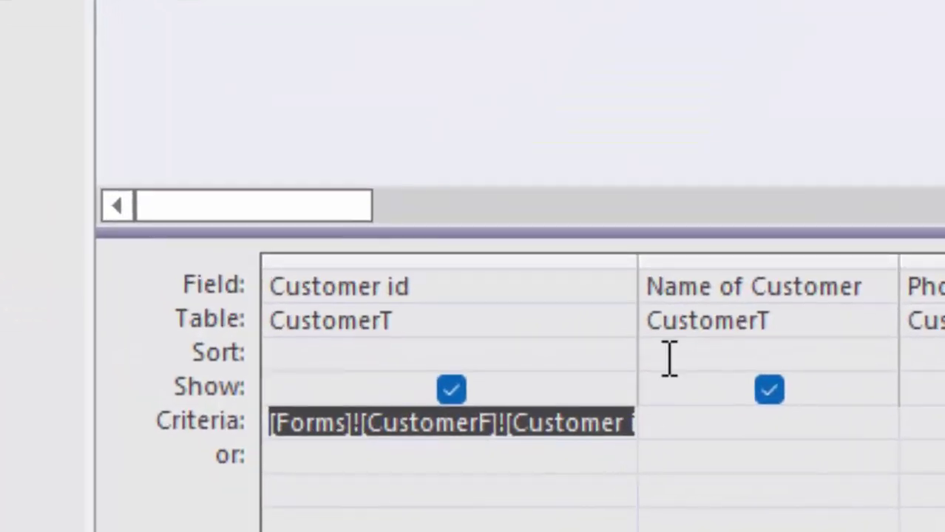
key(Delete)
drag(636, 258, 764, 394)
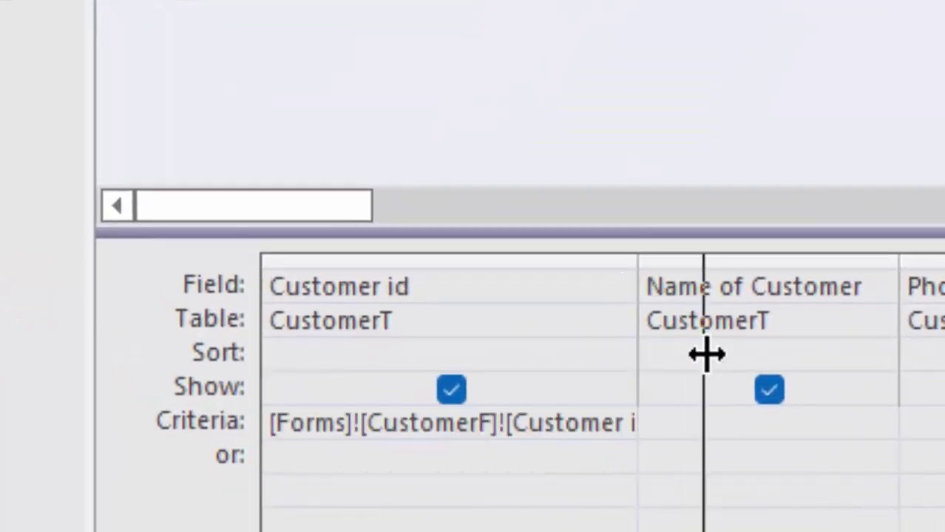
click(715, 428)
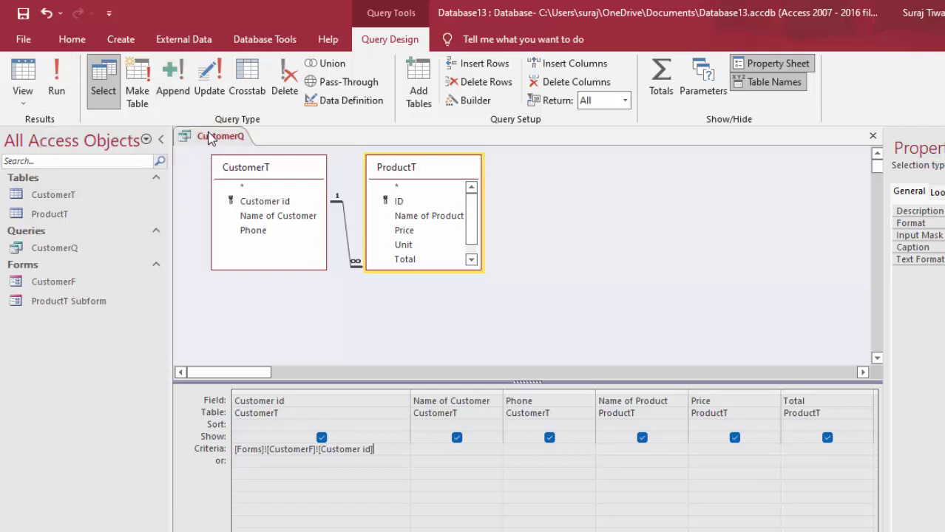
Step: Close CustomerQ and start the Report Wizard on it, adding all six fields
right_click(209, 135)
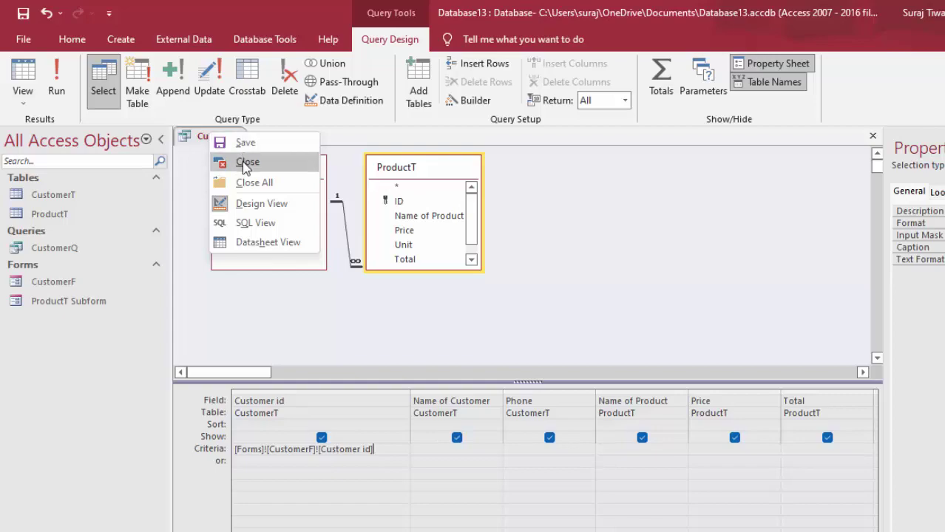
click(246, 161)
click(127, 41)
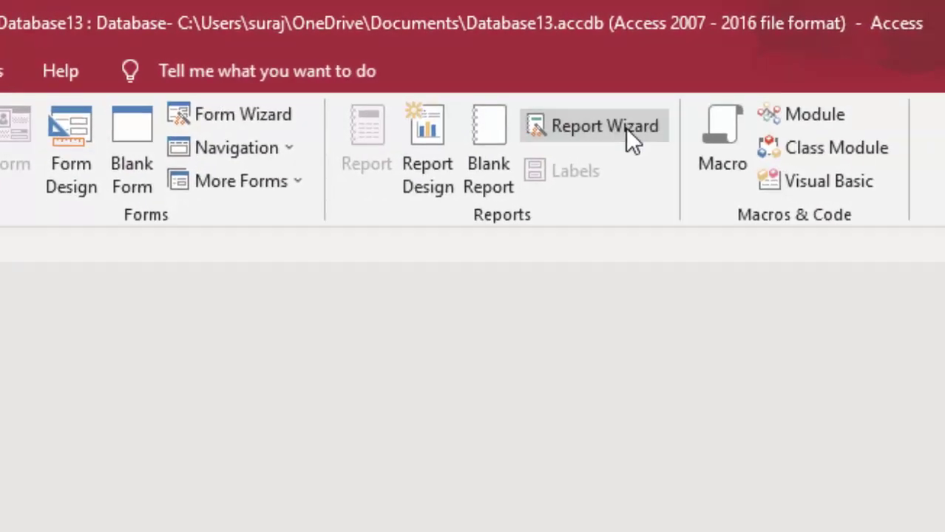
click(625, 128)
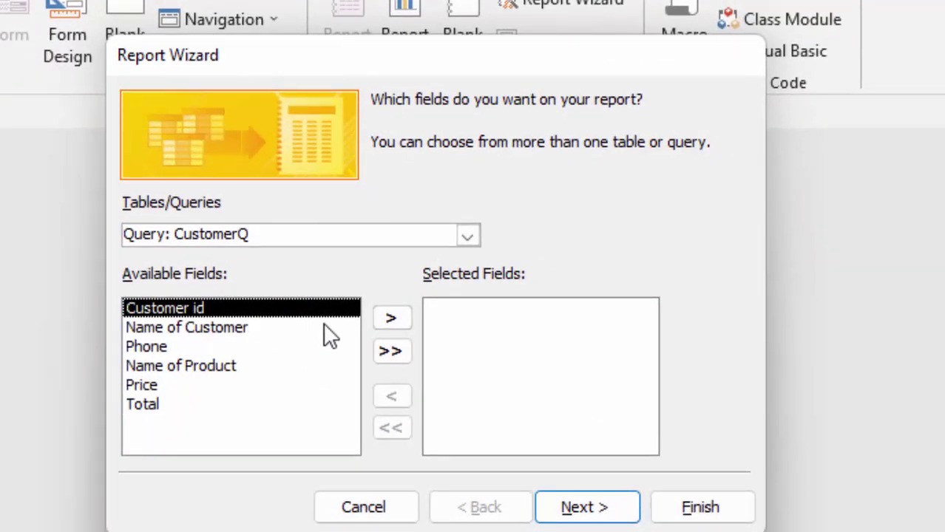
click(398, 316)
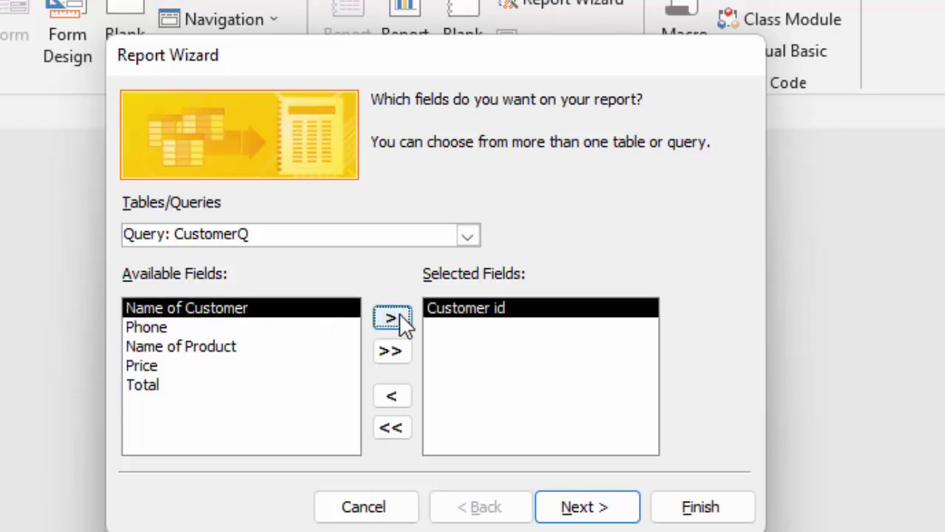
click(397, 317)
click(397, 318)
click(400, 319)
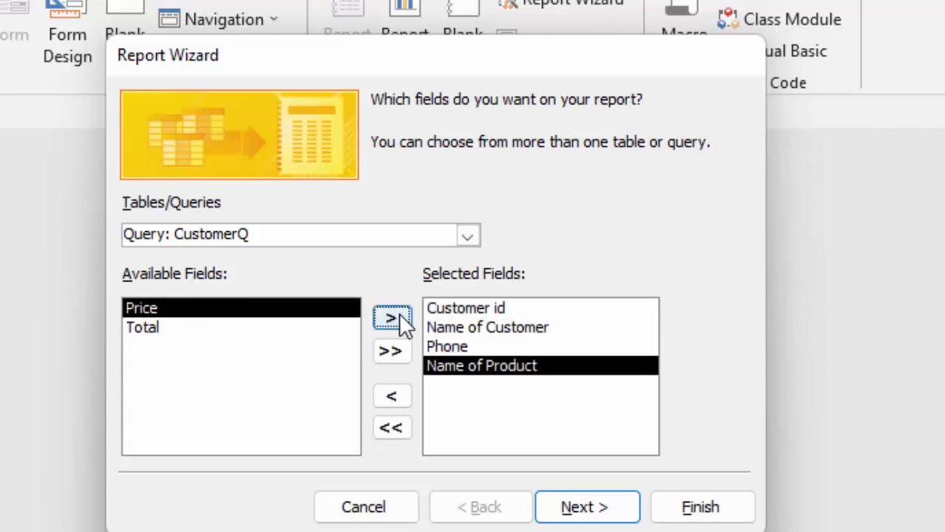
click(400, 319)
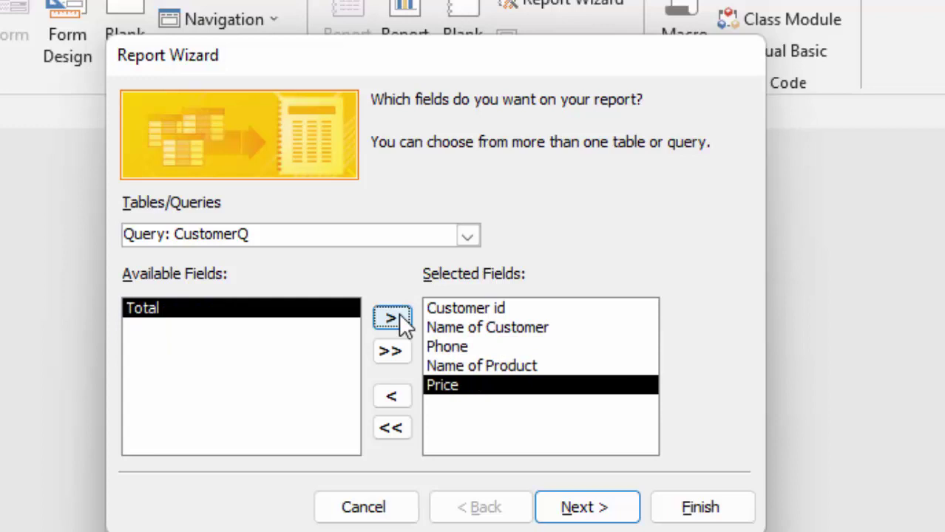
click(400, 319)
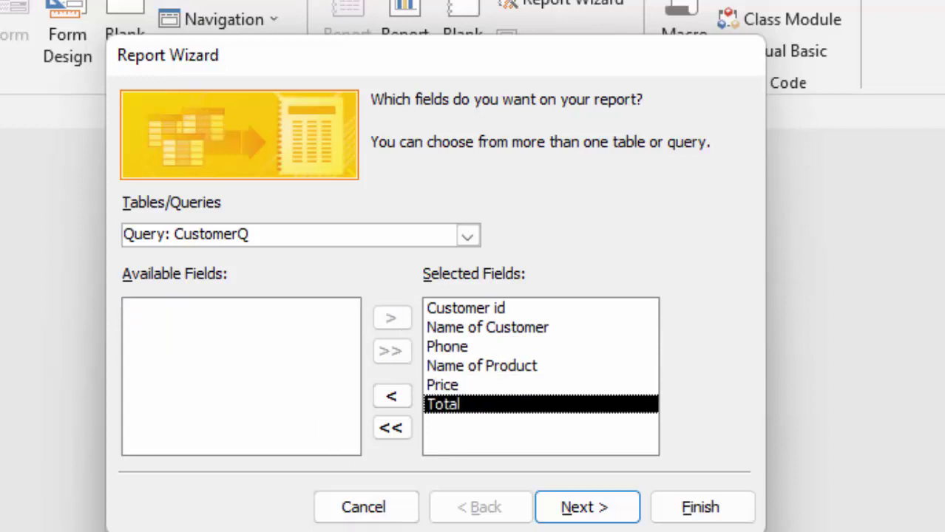
Step: Group the report by Customer id, choose Block layout, and finish the CustomerT report
click(589, 518)
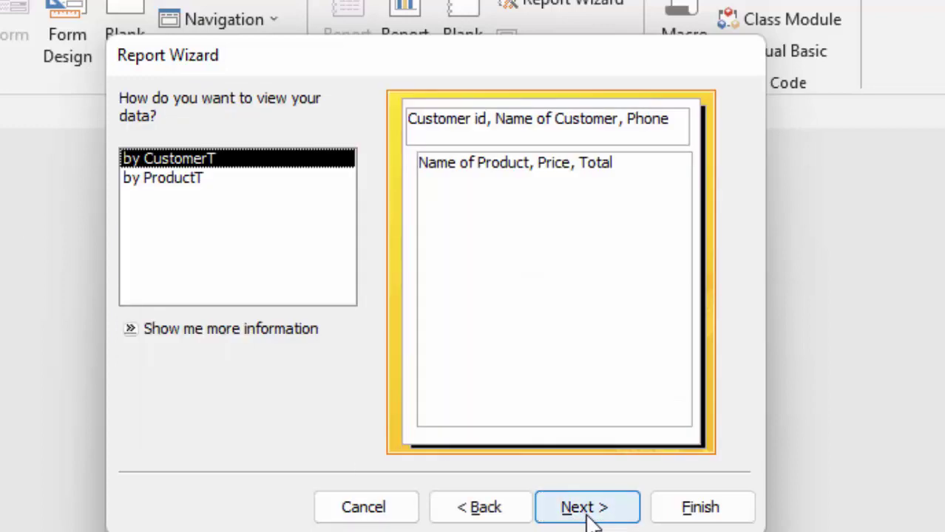
click(590, 519)
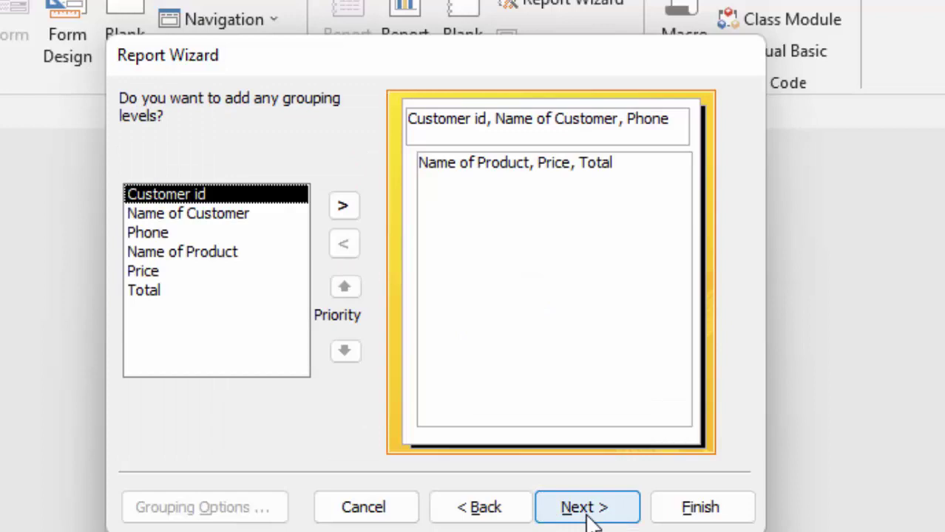
click(343, 209)
click(592, 508)
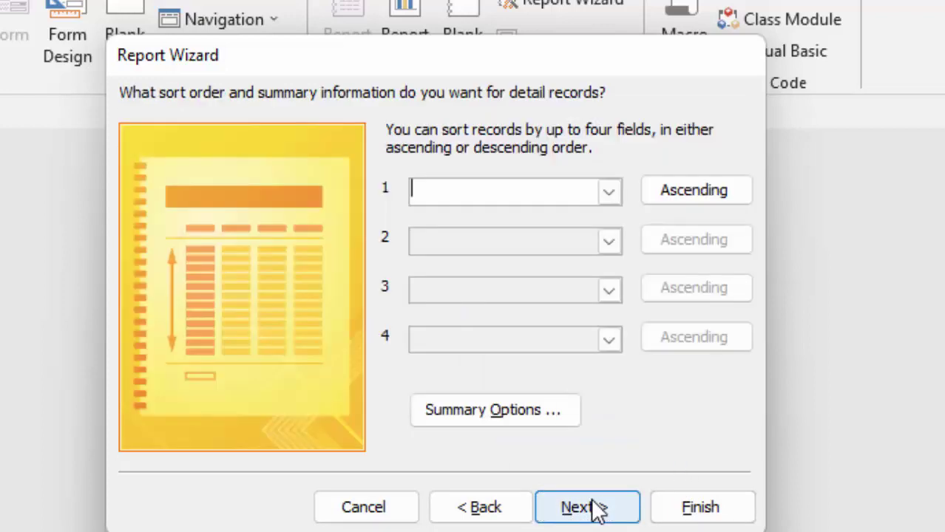
click(596, 508)
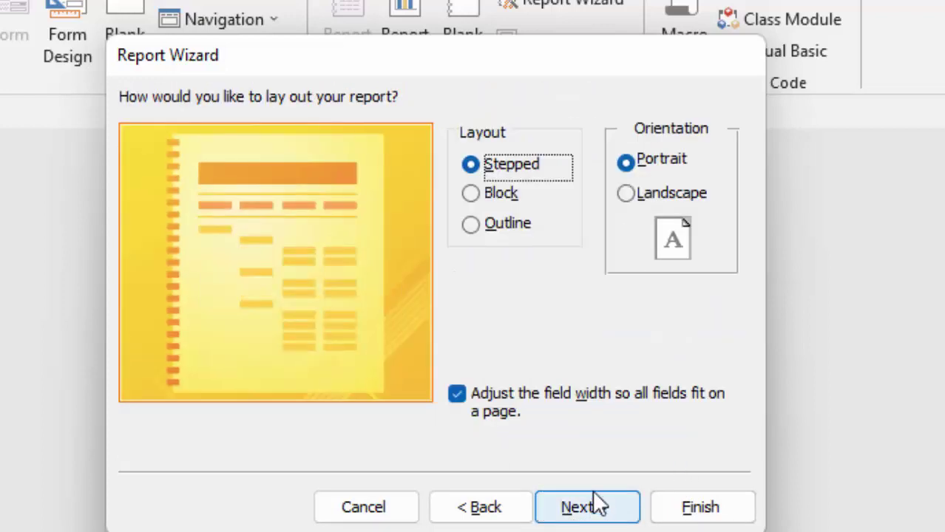
click(507, 207)
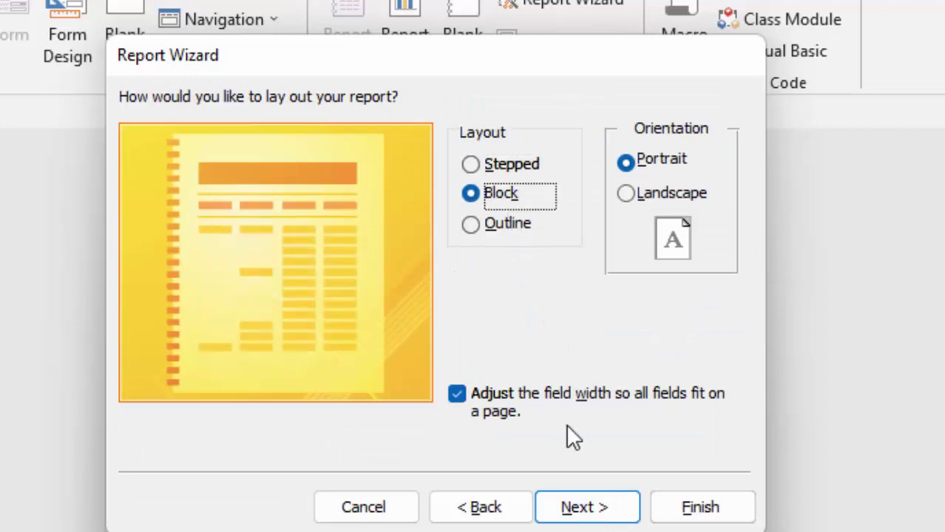
click(603, 514)
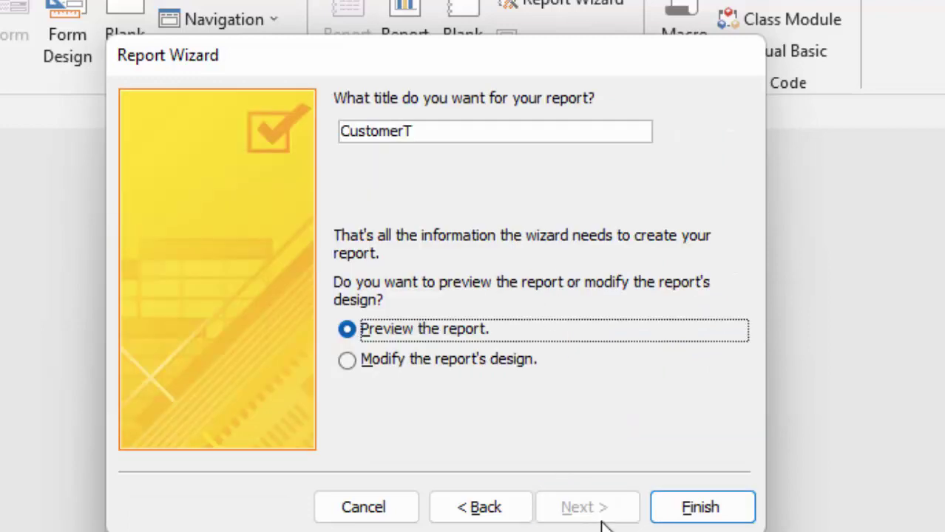
click(701, 517)
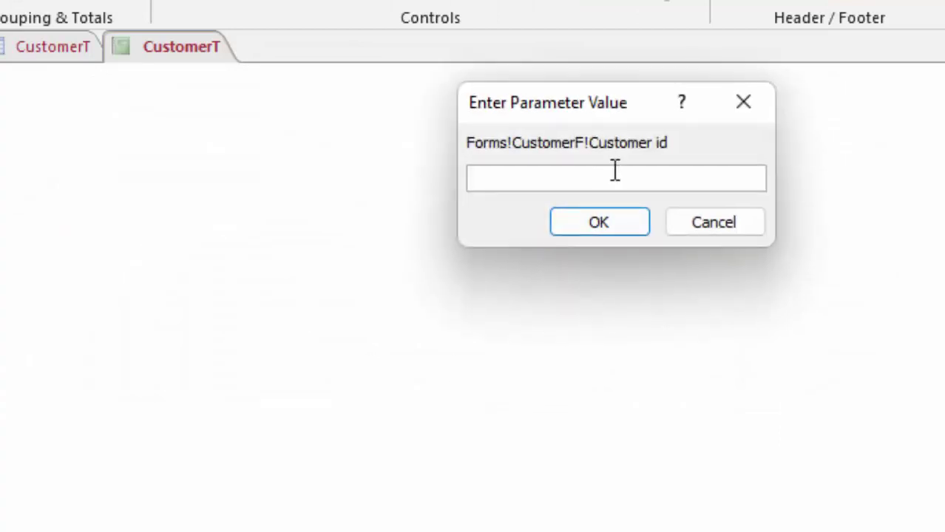
Step: Enter the customer id in the parameter prompt to preview that customer's report
text(01)
key(Return)
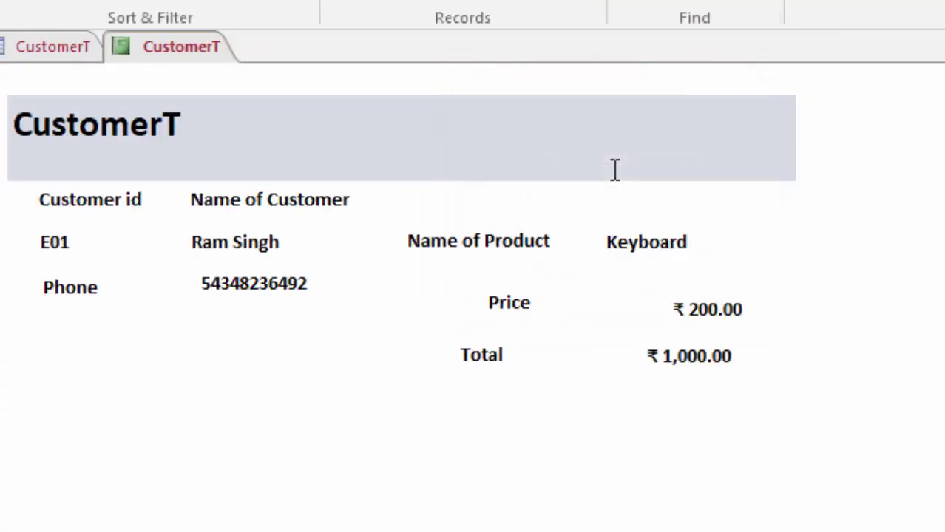